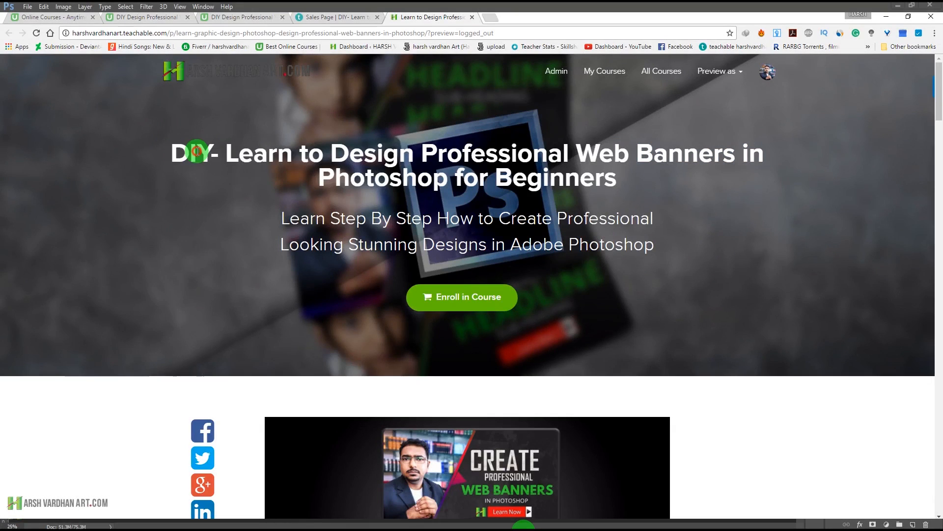
Examine the web banner course page, from its description and student reviews to the lesson list, FAQ and pricing.
drag(197, 152, 661, 251)
scroll(512, 284, down, 3)
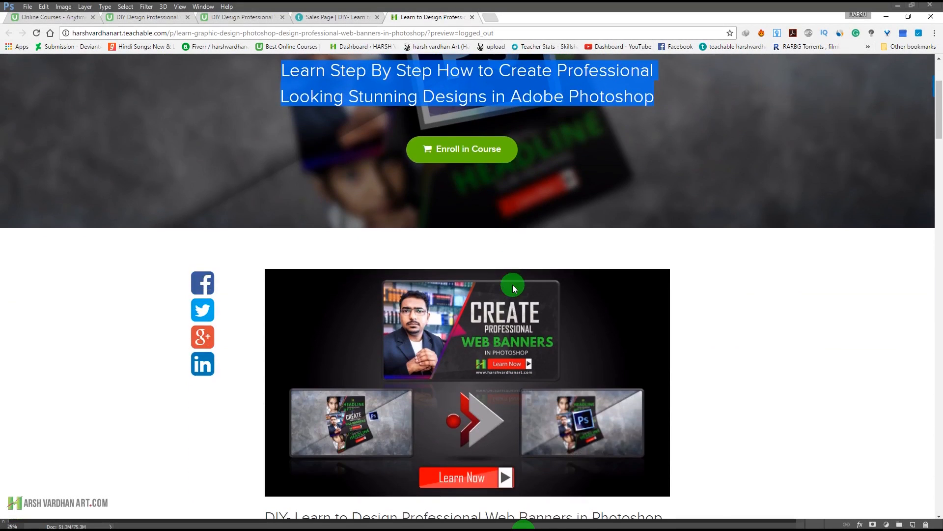
scroll(512, 285, down, 4)
scroll(512, 284, down, 10)
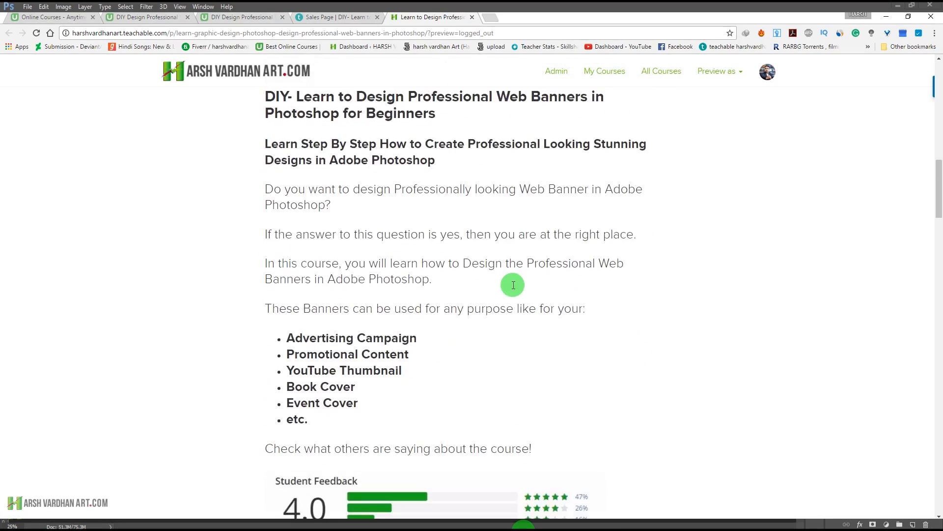
scroll(513, 285, down, 6)
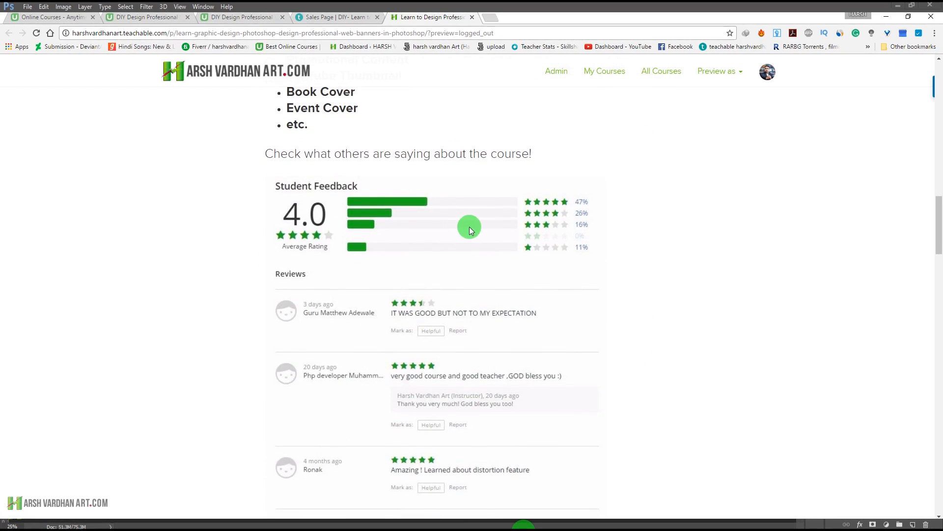
scroll(482, 236, down, 11)
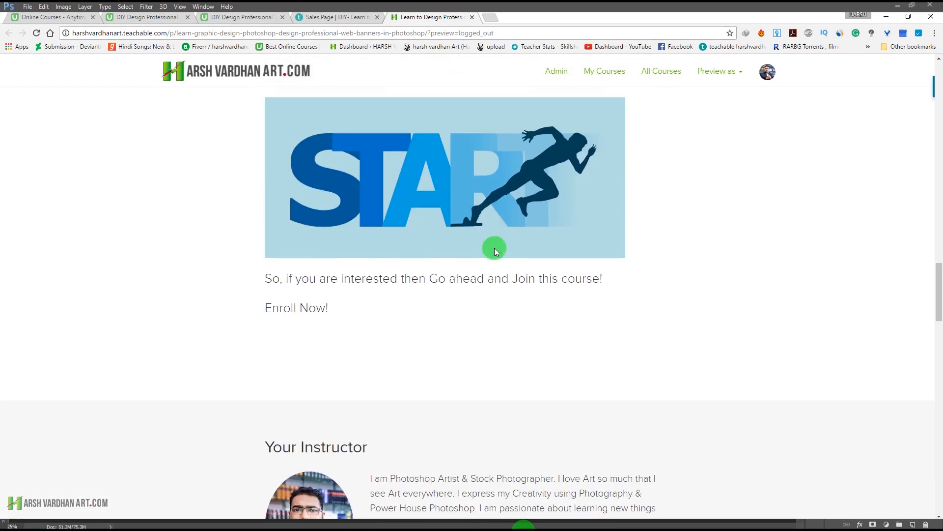
scroll(478, 239, down, 13)
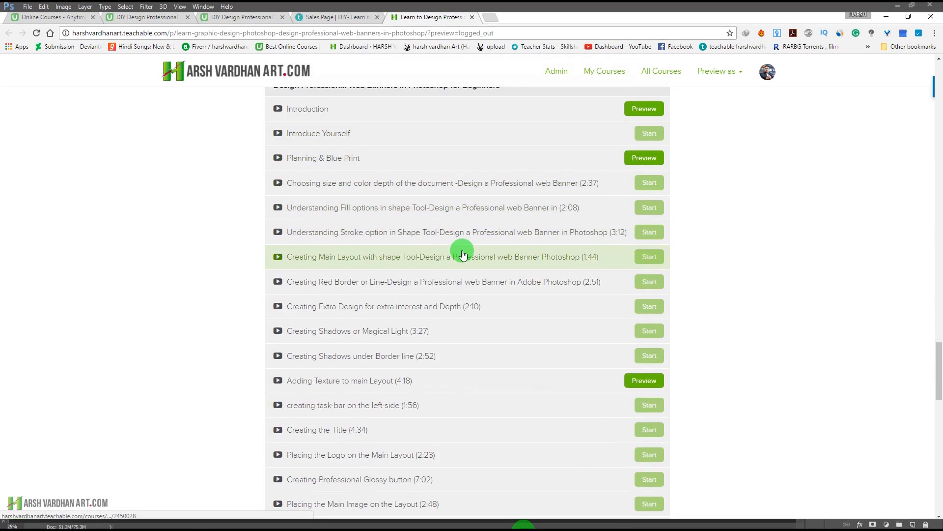
scroll(464, 253, down, 3)
scroll(463, 253, down, 3)
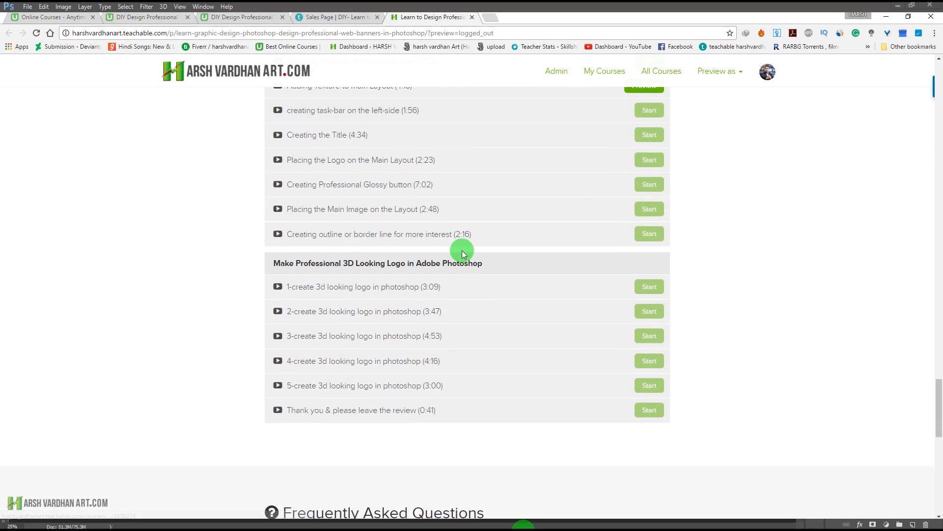
scroll(463, 254, down, 2)
scroll(463, 254, down, 2)
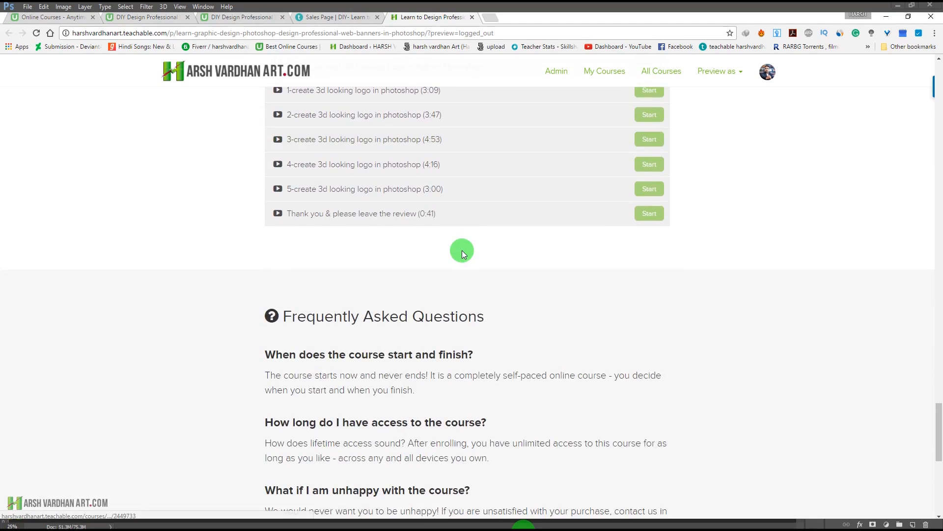
scroll(463, 254, down, 2)
scroll(463, 254, down, 3)
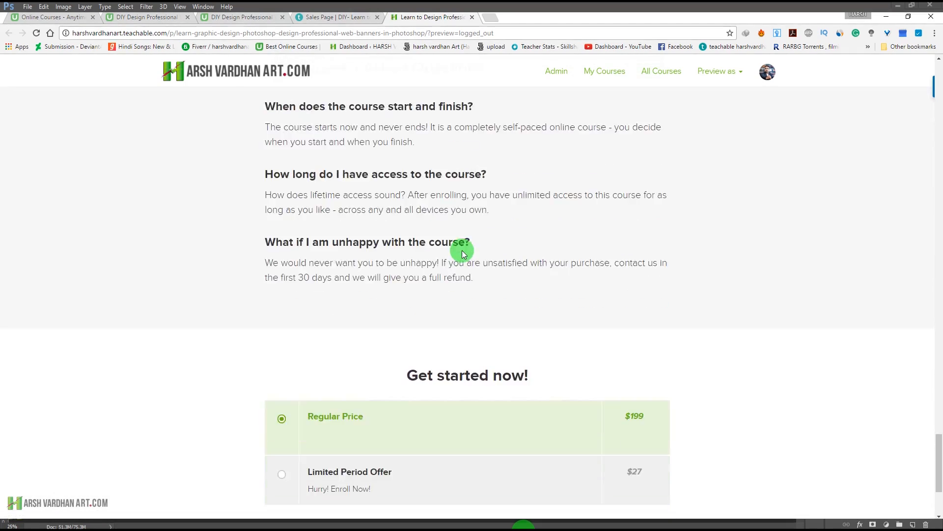
scroll(463, 254, down, 2)
Choose the Limited Period Offer for the course and start enrolling from the page's header banner.
click(392, 327)
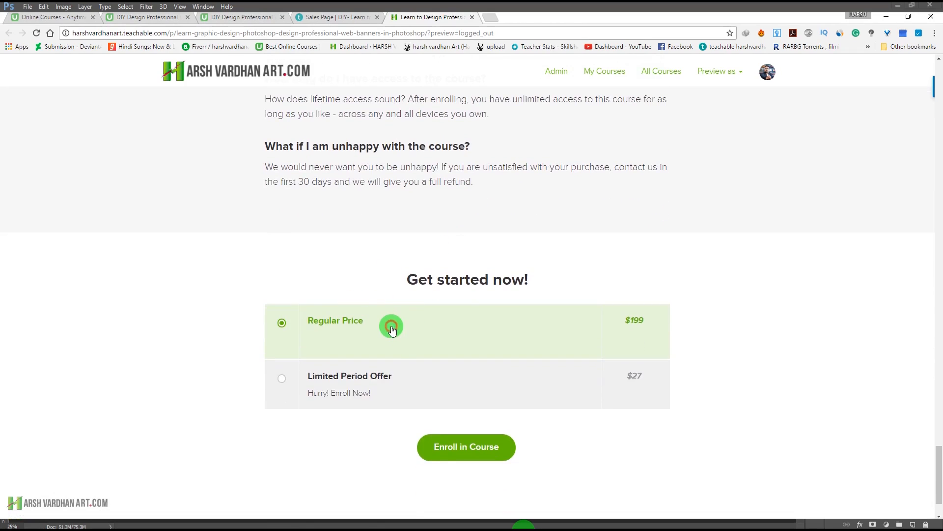
click(457, 385)
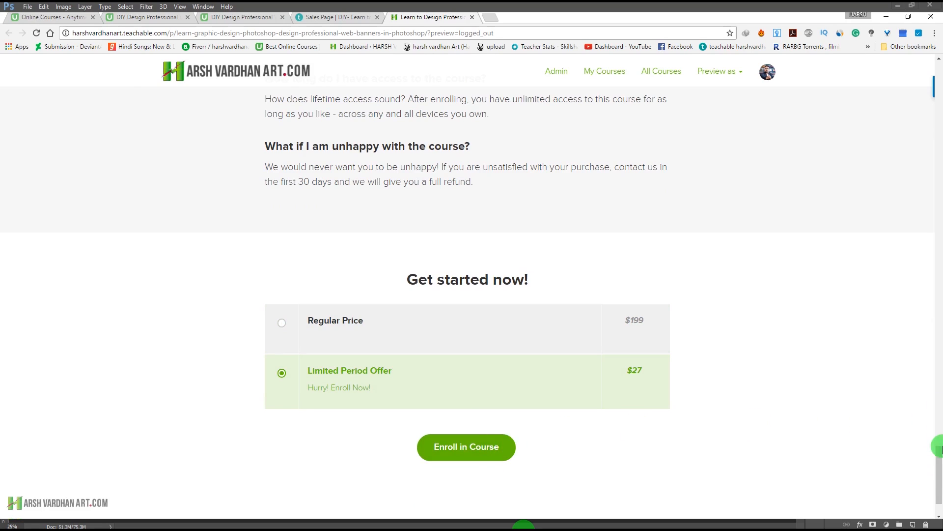
click(940, 462)
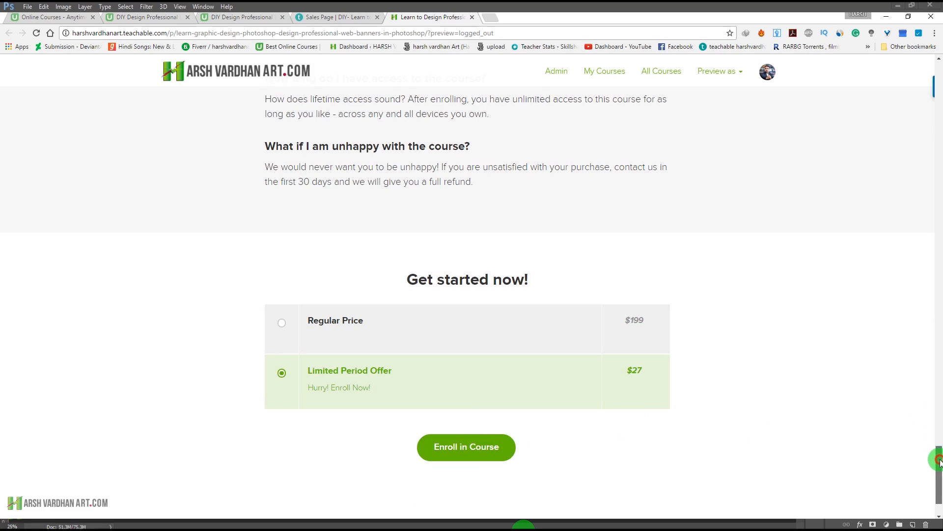
drag(940, 462, 941, 79)
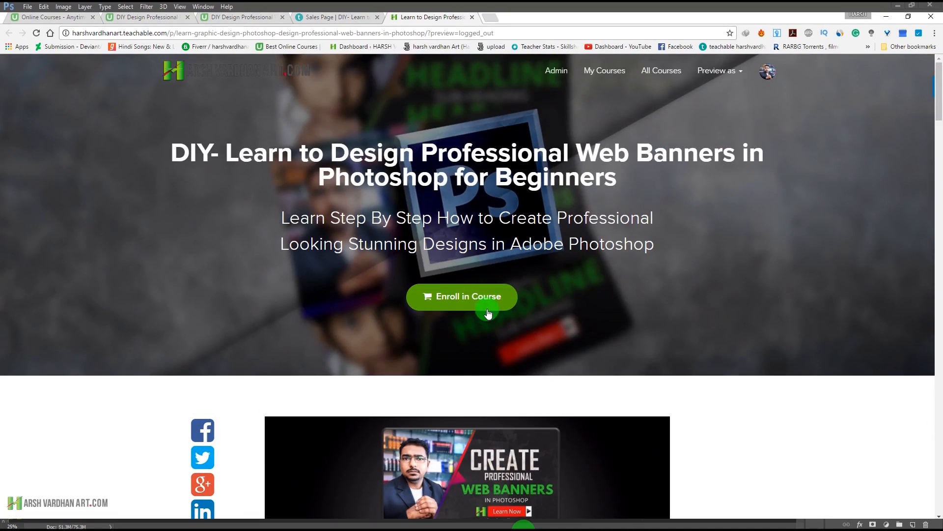
click(472, 301)
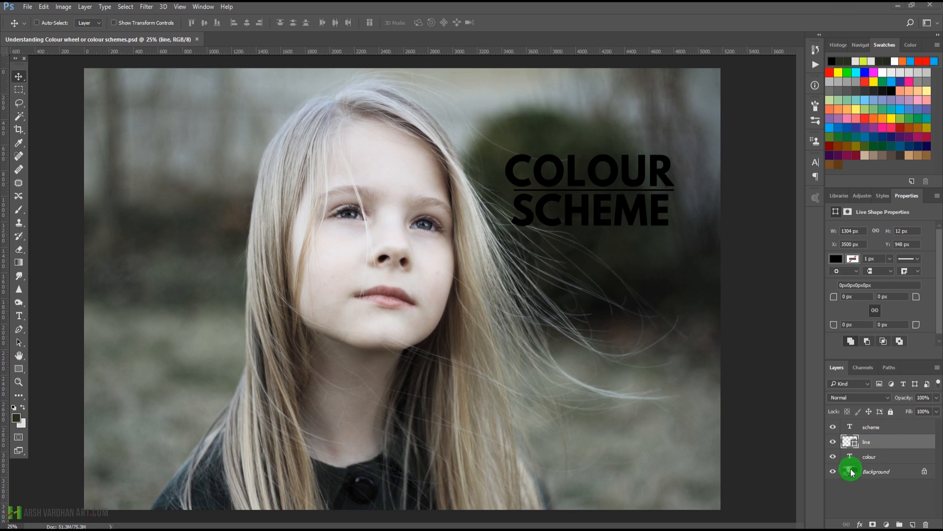
Switch to Photoshop, select the scheme text layer and sample the dark green bush above the title as the foreground colour.
click(864, 427)
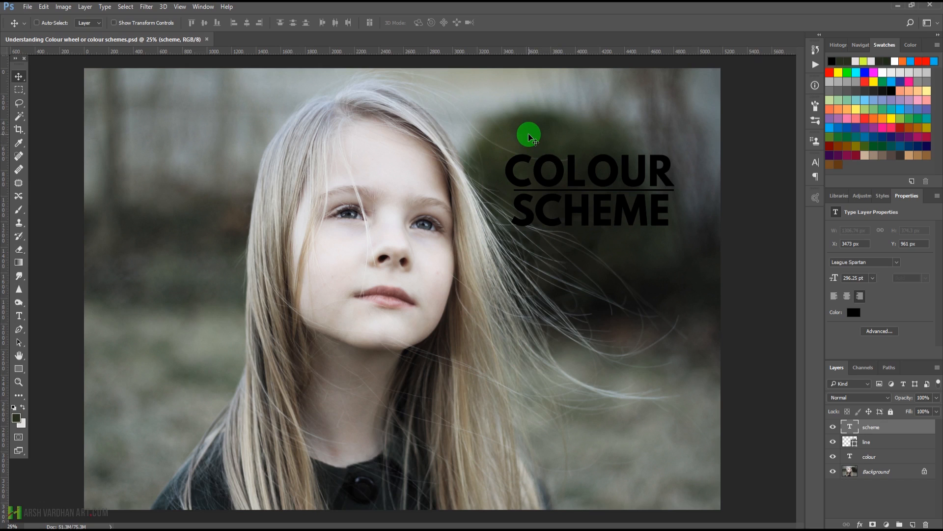
key(i)
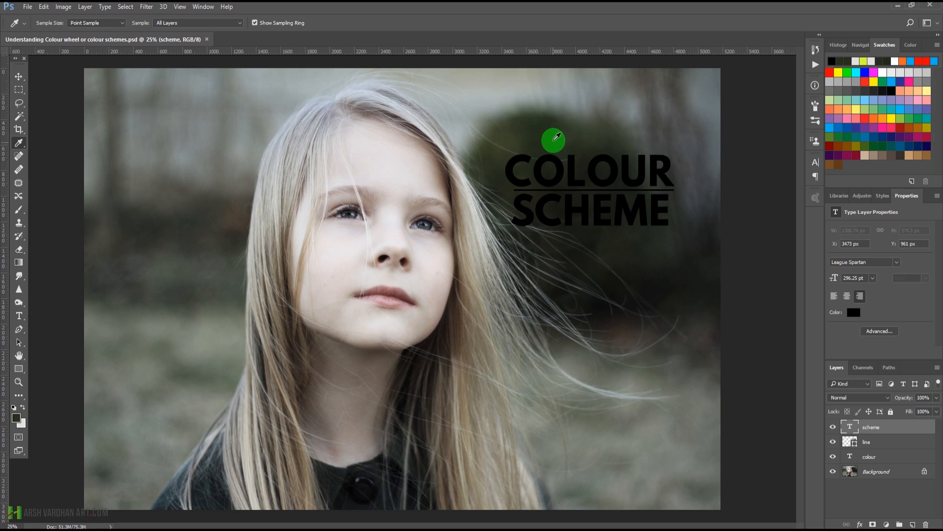
click(541, 125)
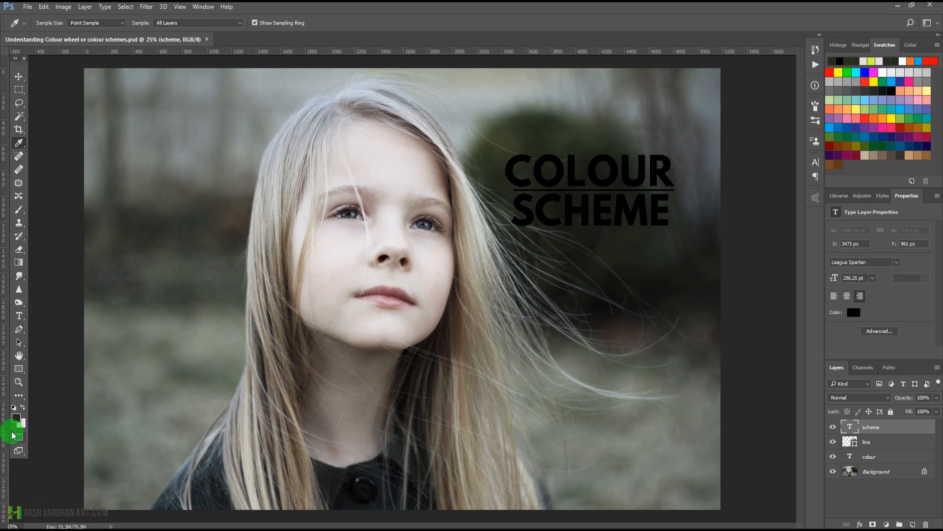
Magnify the screen and open the Adobe Color Themes extension.
key(super+plus)
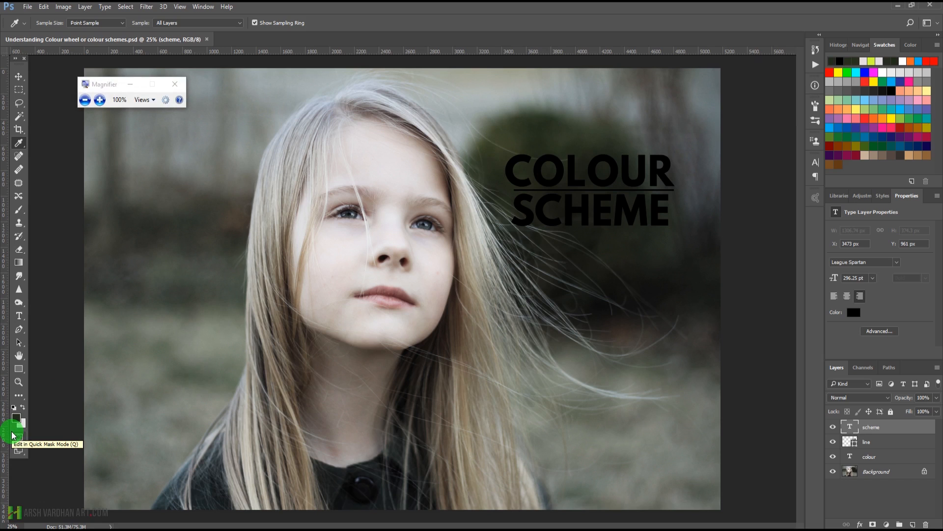
click(130, 84)
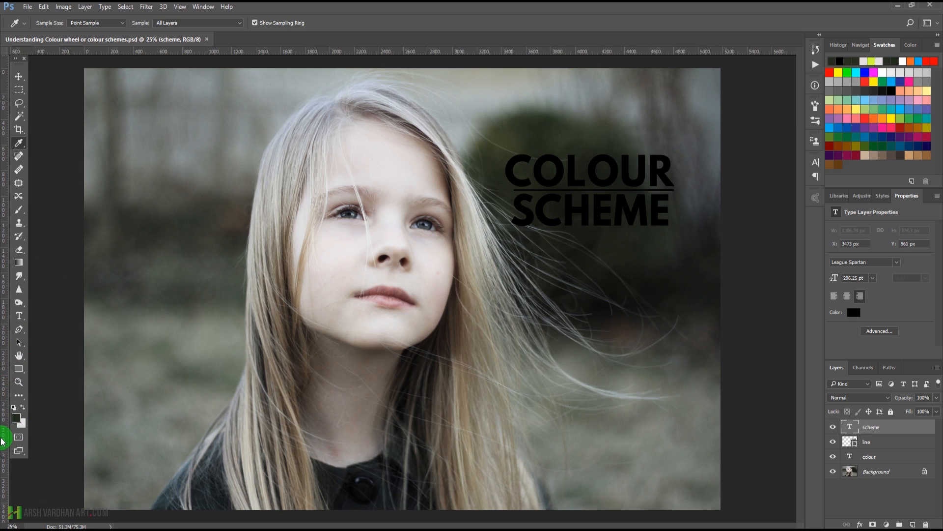
key(super+plus)
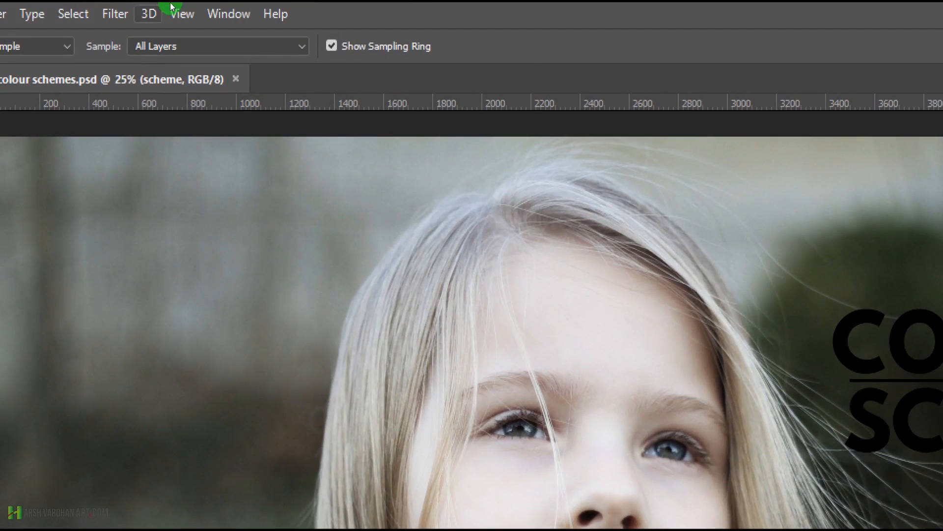
click(194, 9)
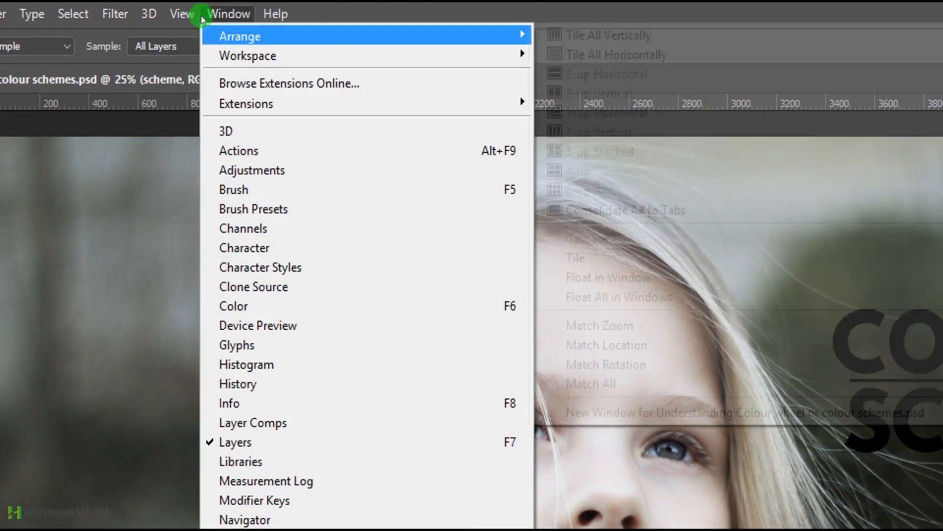
mouse_move(246, 104)
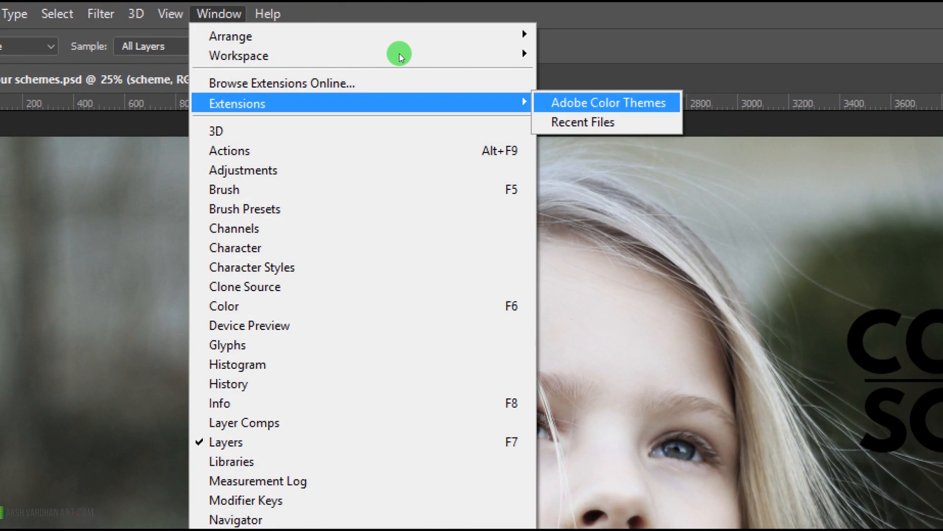
click(609, 102)
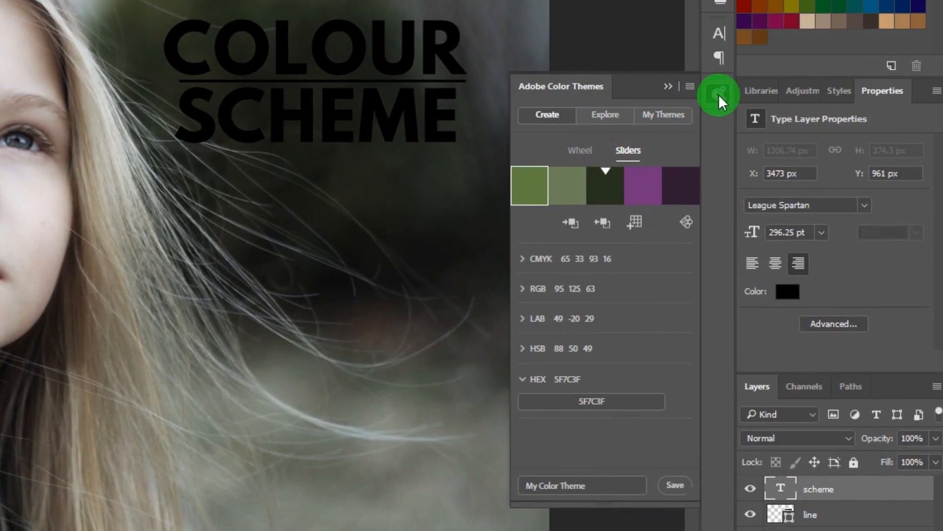
click(616, 491)
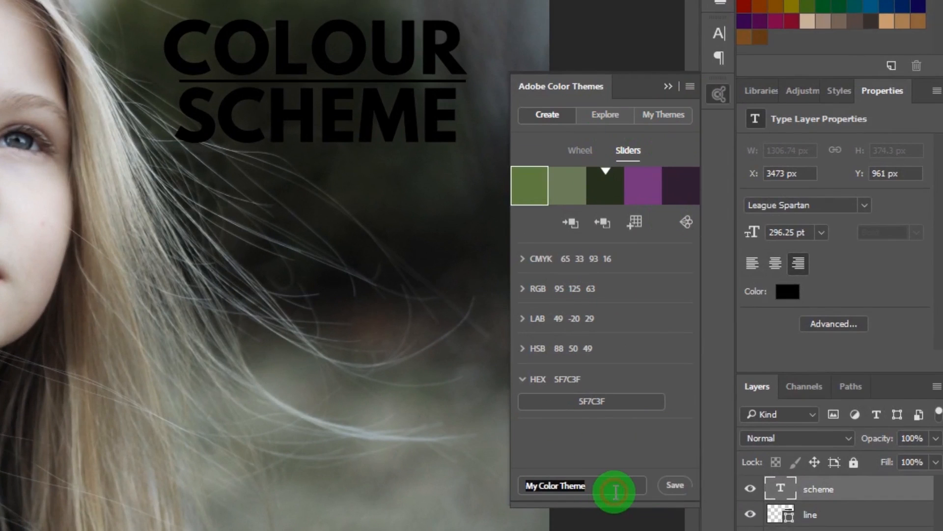
click(673, 489)
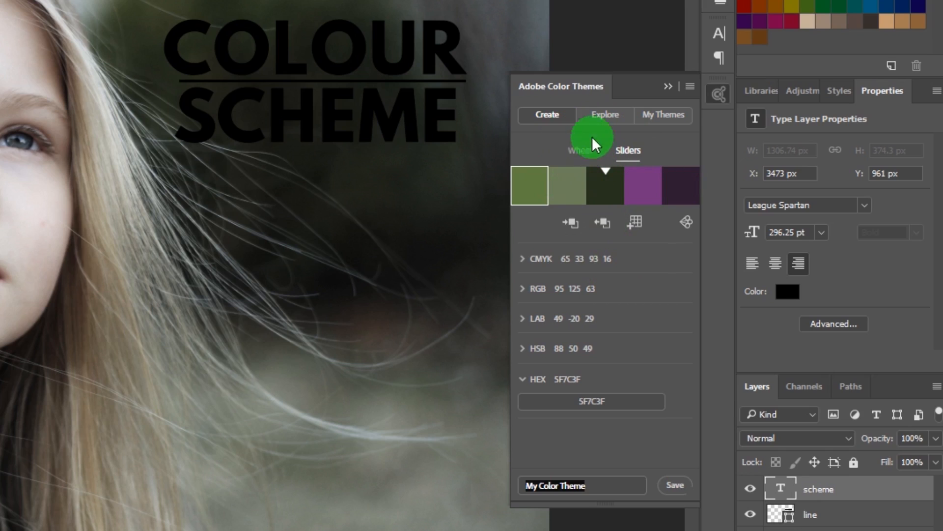
click(545, 114)
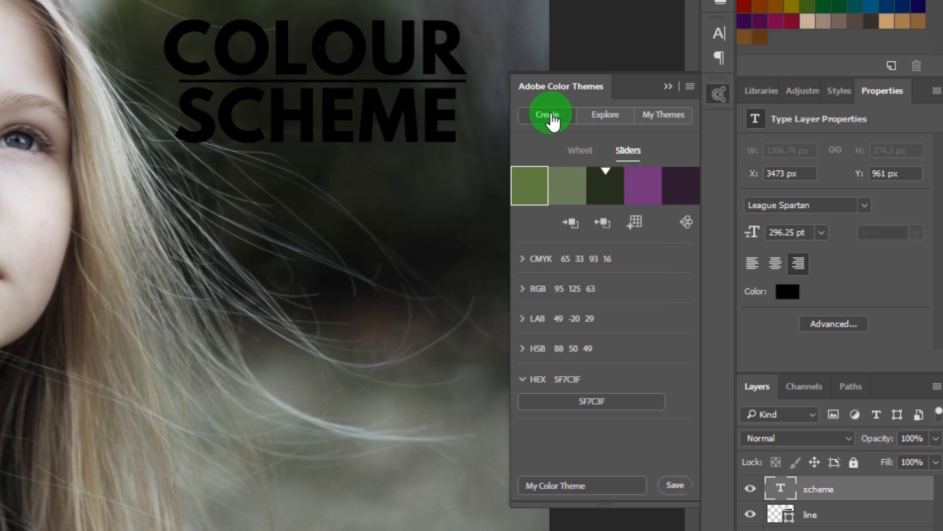
Browse the shared colour themes in the Explore view of Adobe Color Themes.
click(601, 115)
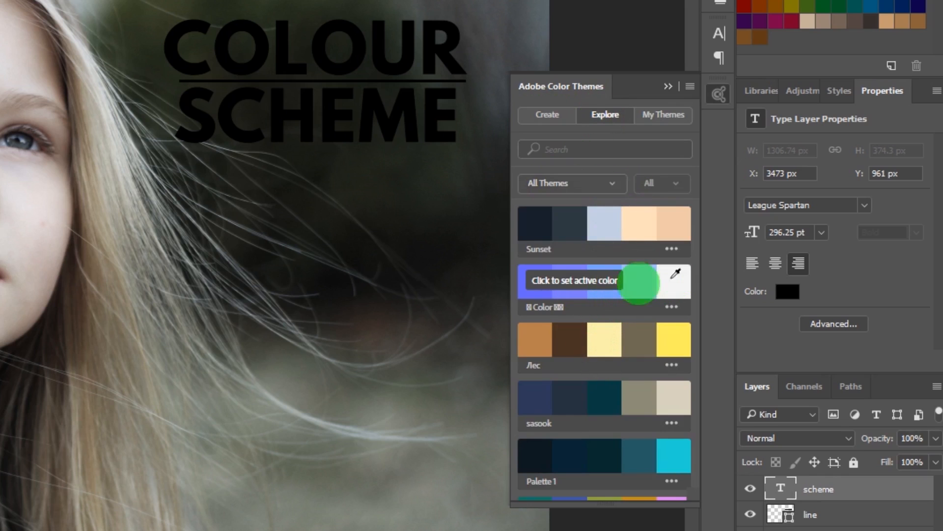
scroll(623, 388, down, 15)
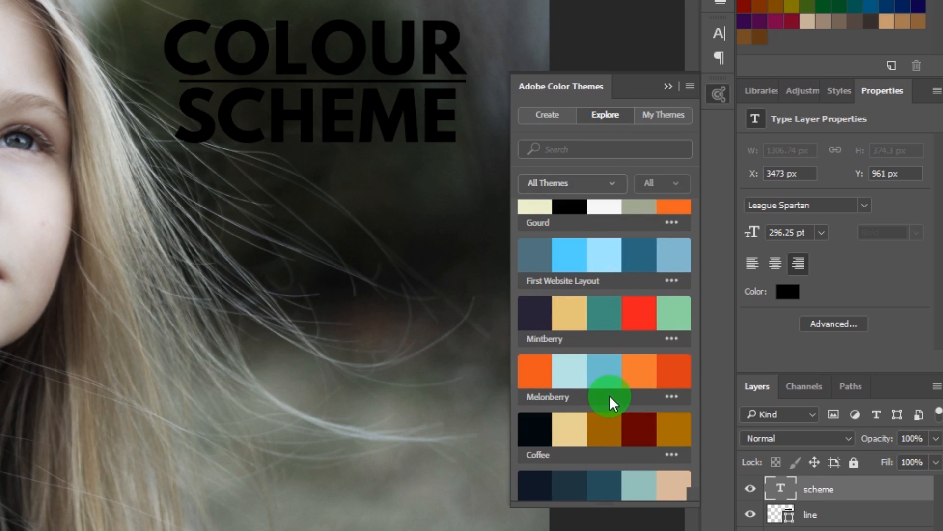
scroll(609, 394, up, 15)
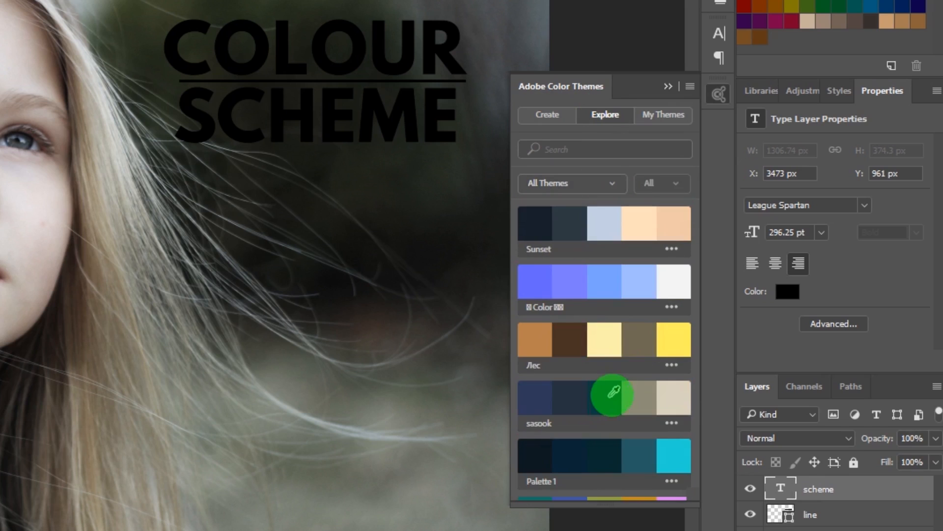
Compare the Most Popular, Most Used and Random theme lists, and return the filter to All Themes.
click(611, 191)
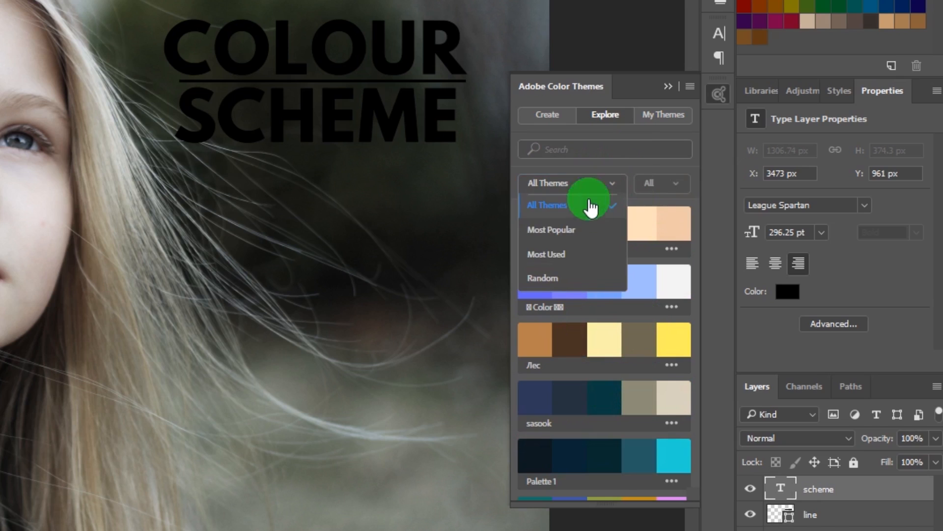
click(567, 239)
click(604, 186)
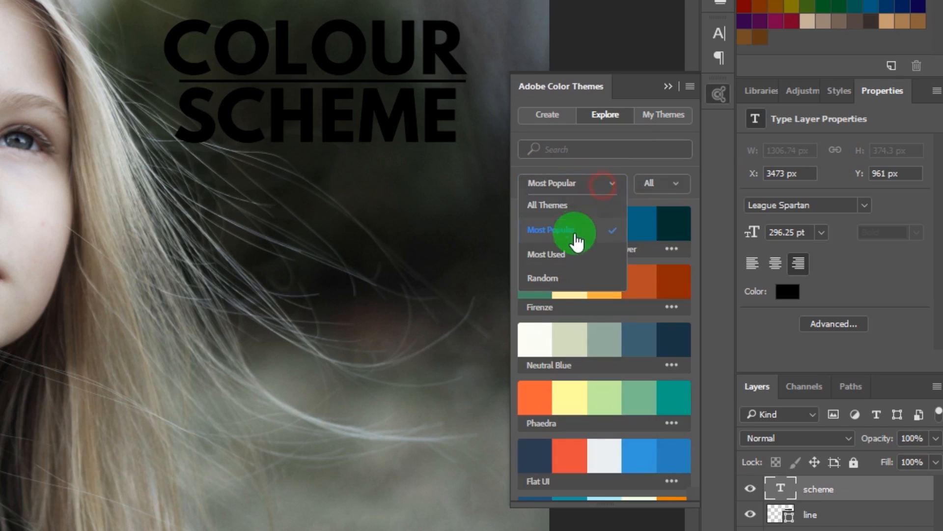
click(562, 252)
click(605, 181)
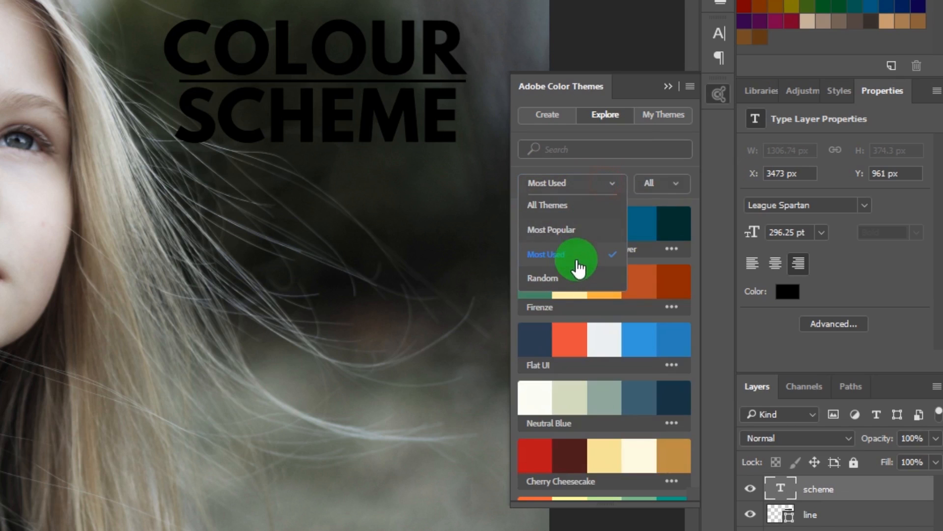
click(555, 276)
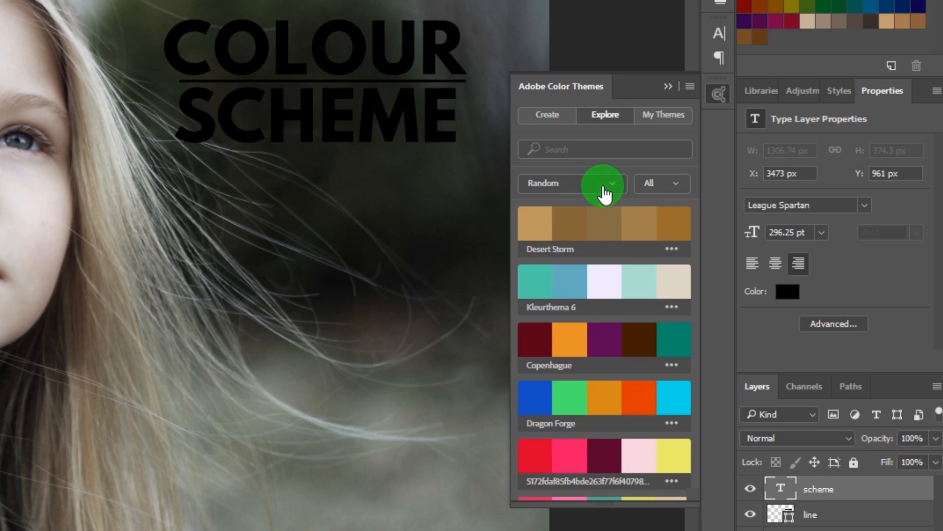
click(605, 186)
click(556, 211)
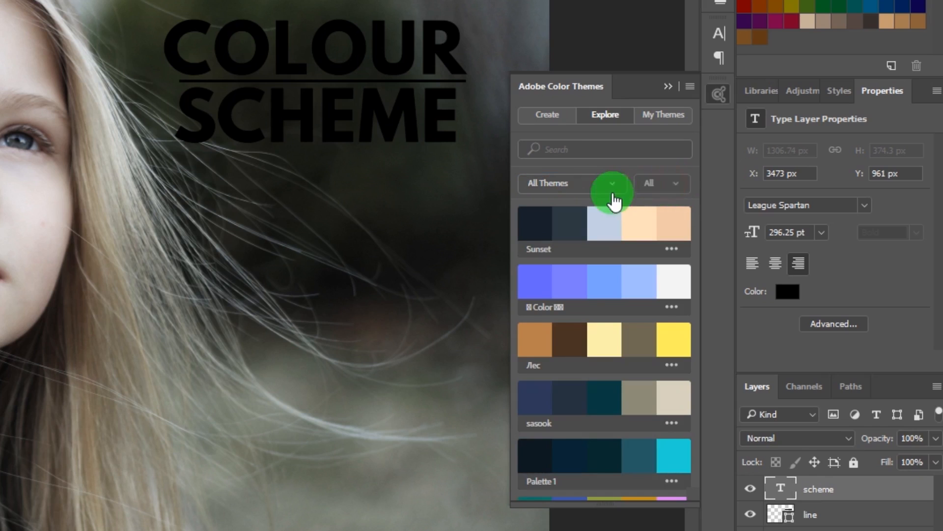
Compare the Most Popular colour themes for the Month and Week periods, and return the filter to All Themes.
click(588, 184)
click(570, 230)
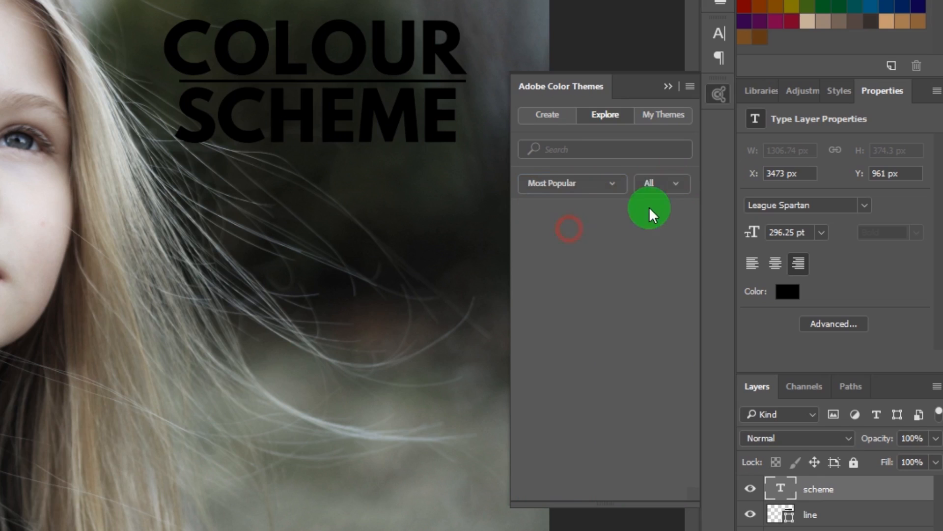
click(667, 186)
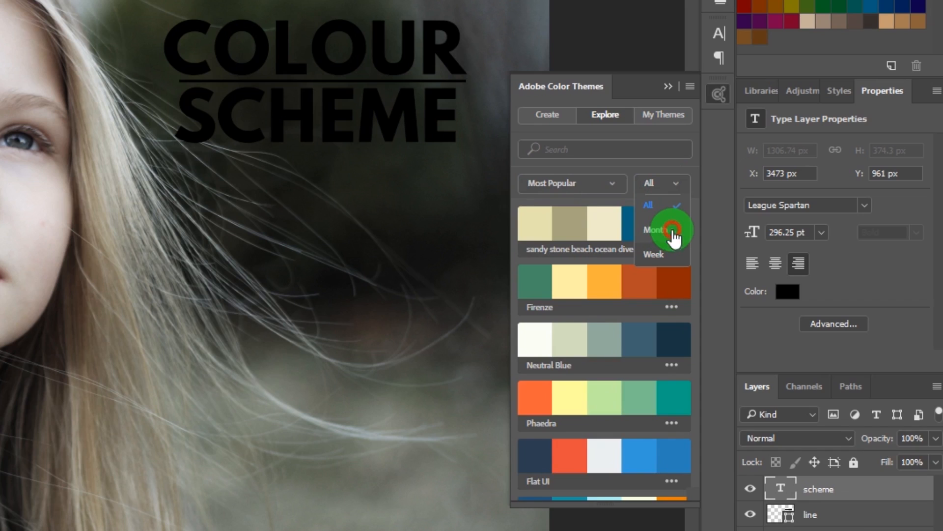
click(673, 233)
click(669, 185)
click(663, 254)
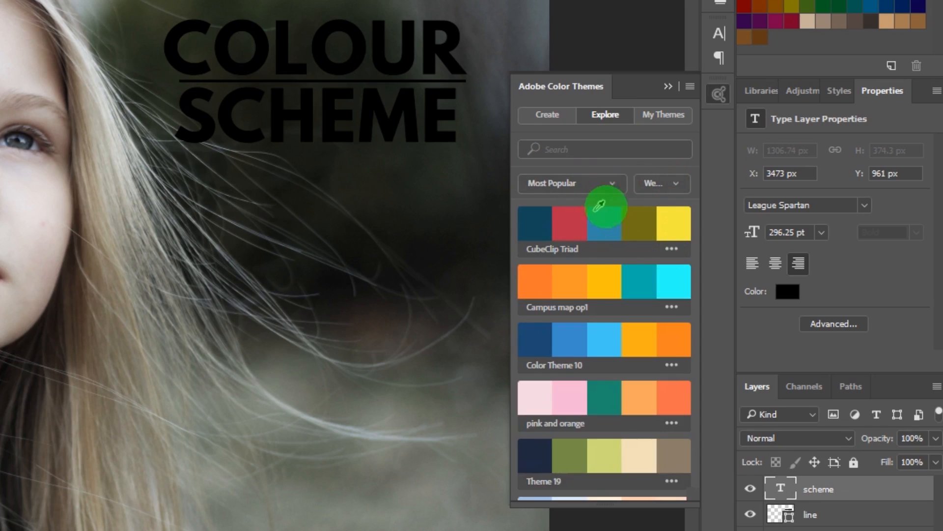
click(608, 190)
click(596, 203)
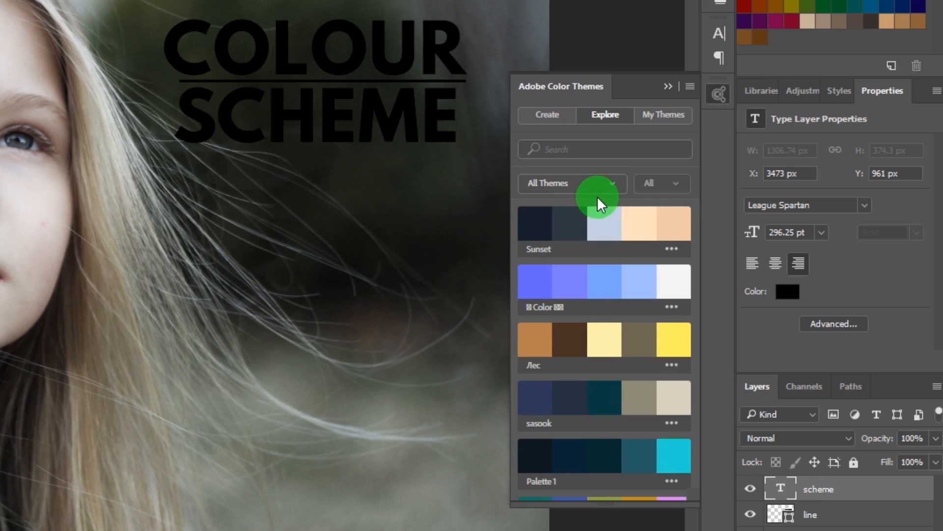
Look at the Create and My Themes views of Adobe Color Themes, ending on the Create colour wheel.
click(552, 119)
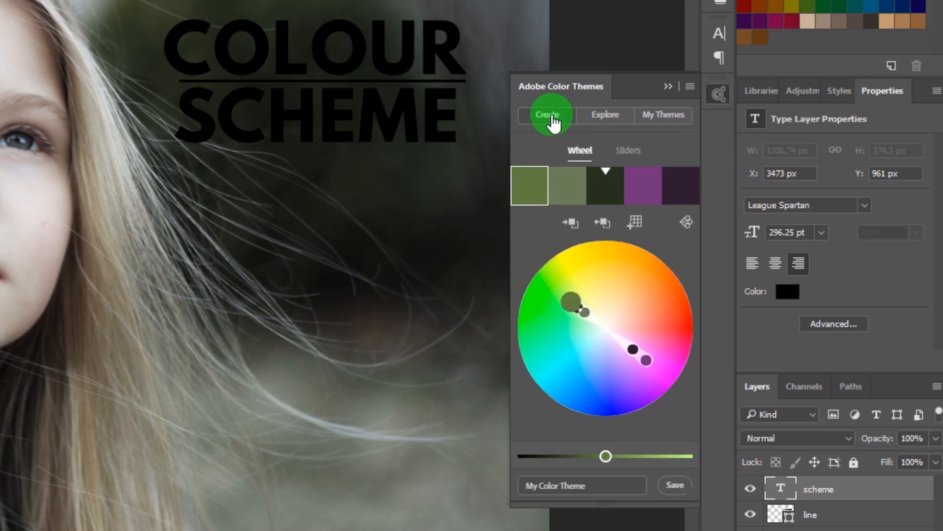
click(664, 118)
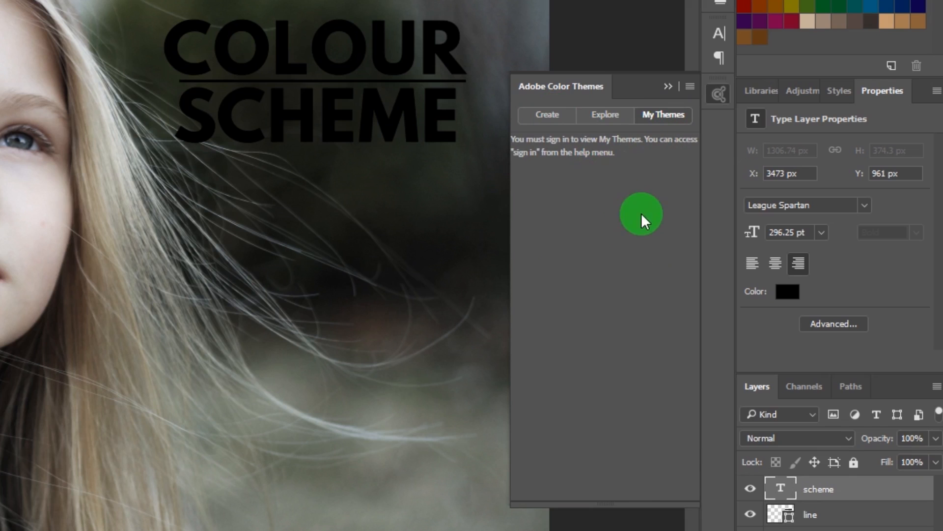
click(558, 123)
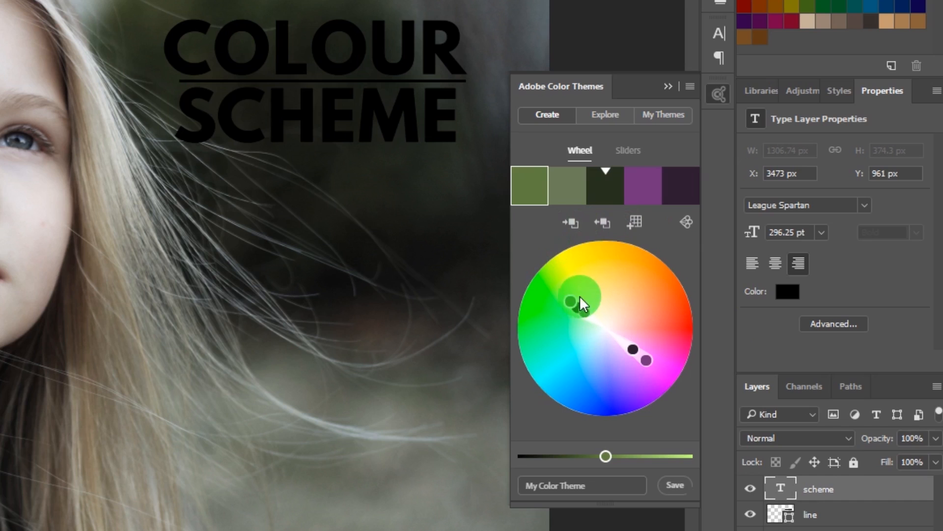
Set the theme's first colour from the active foreground colour and add the theme's colours to the swatches.
click(540, 197)
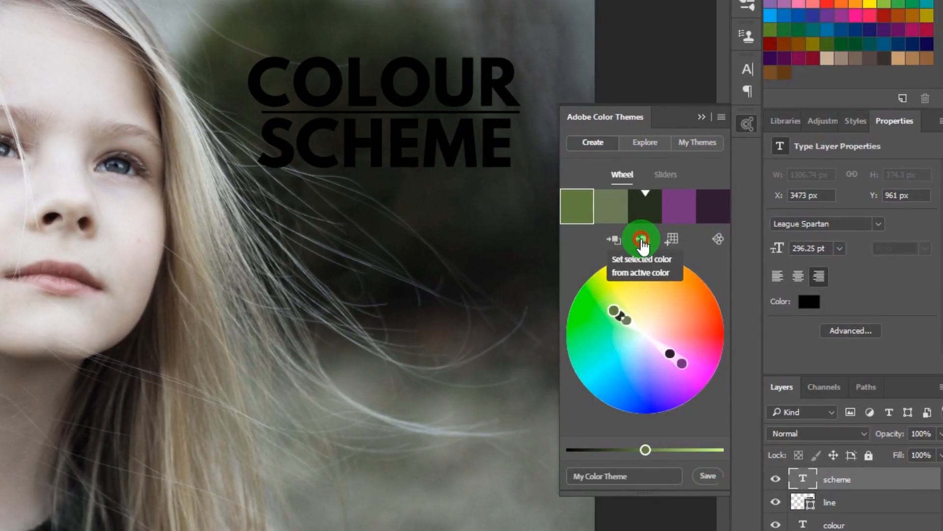
click(642, 240)
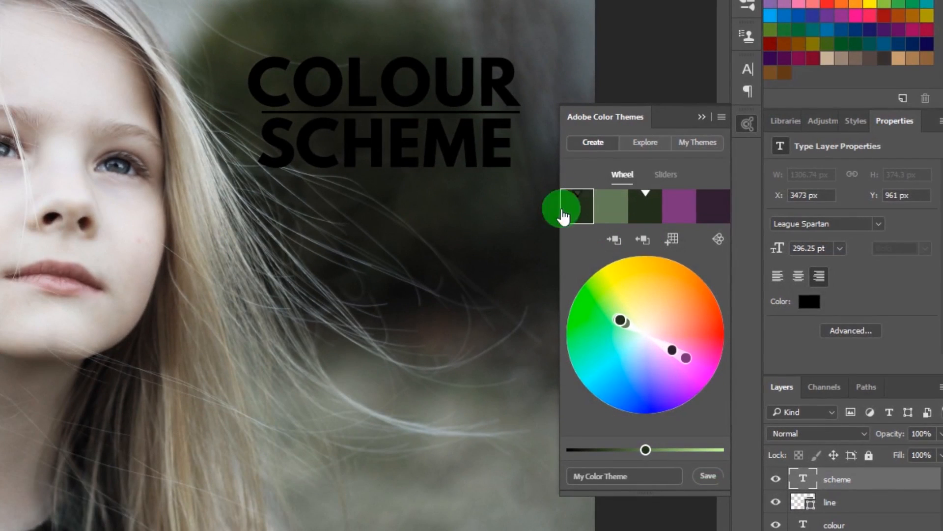
click(677, 249)
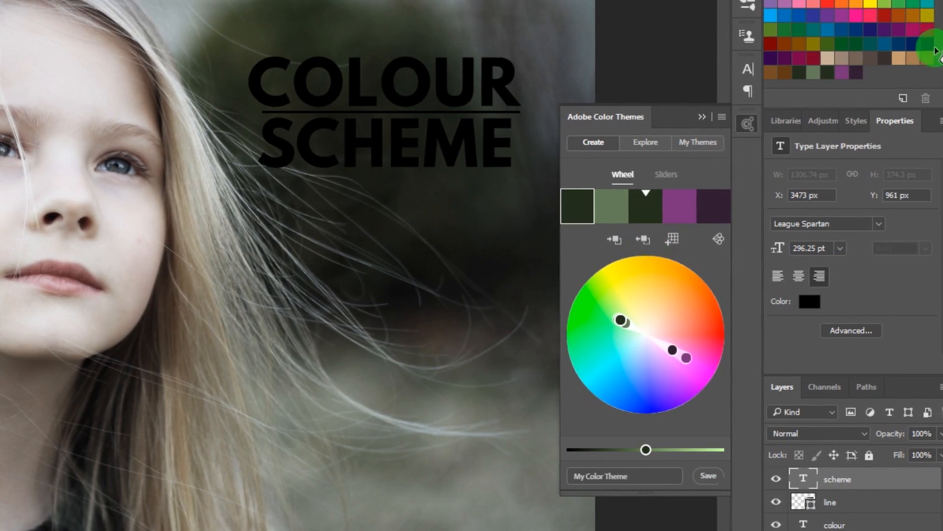
click(786, 120)
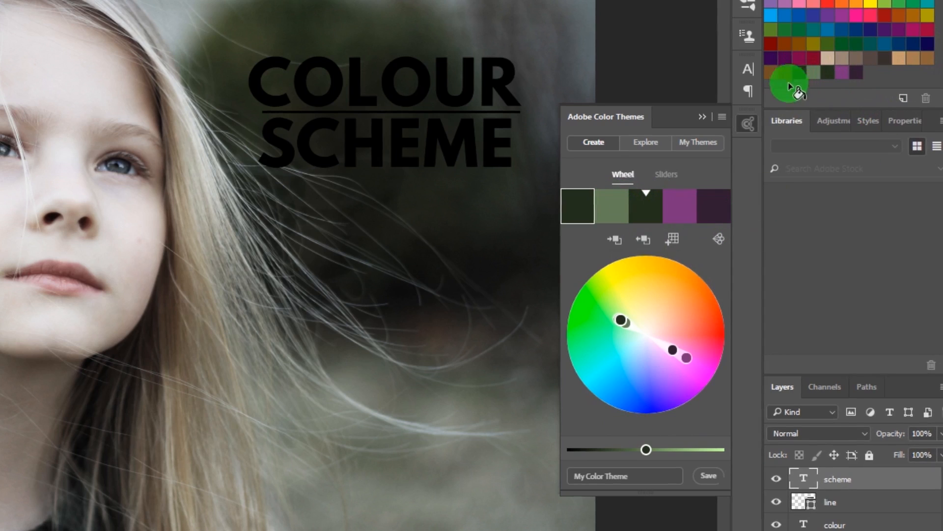
click(858, 78)
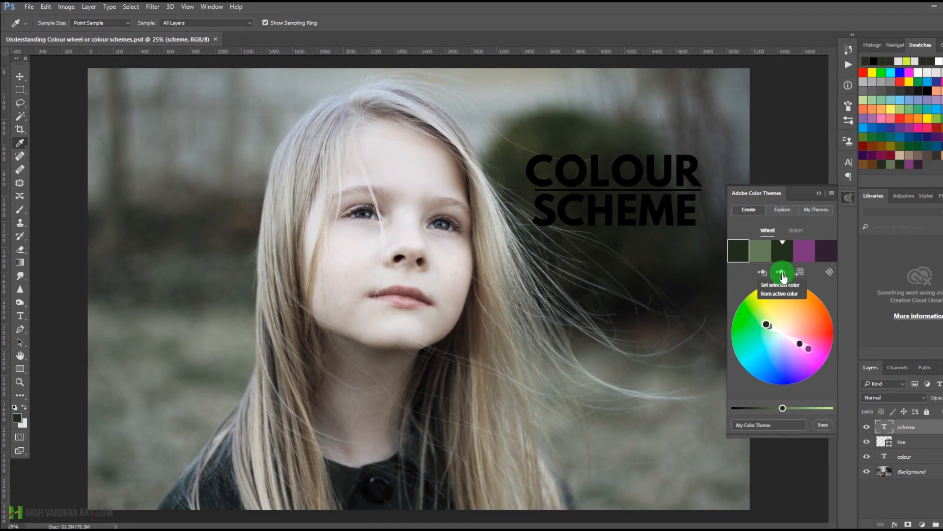
Try the Analogous, Monochromatic and Triad colour rules on the theme.
click(830, 273)
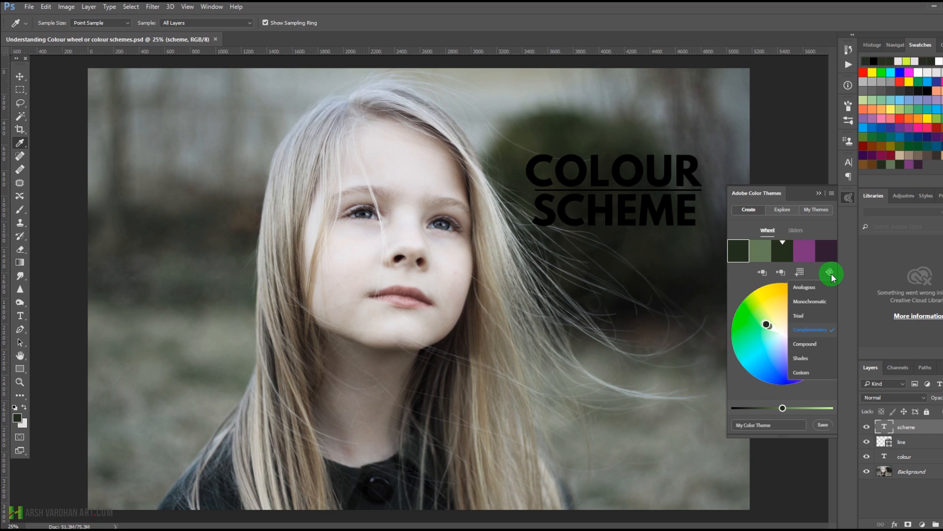
click(822, 333)
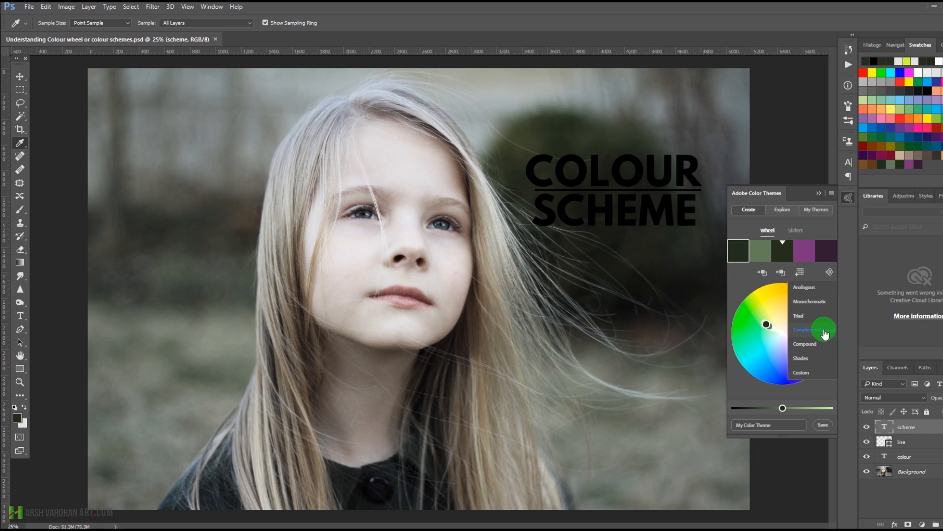
click(818, 290)
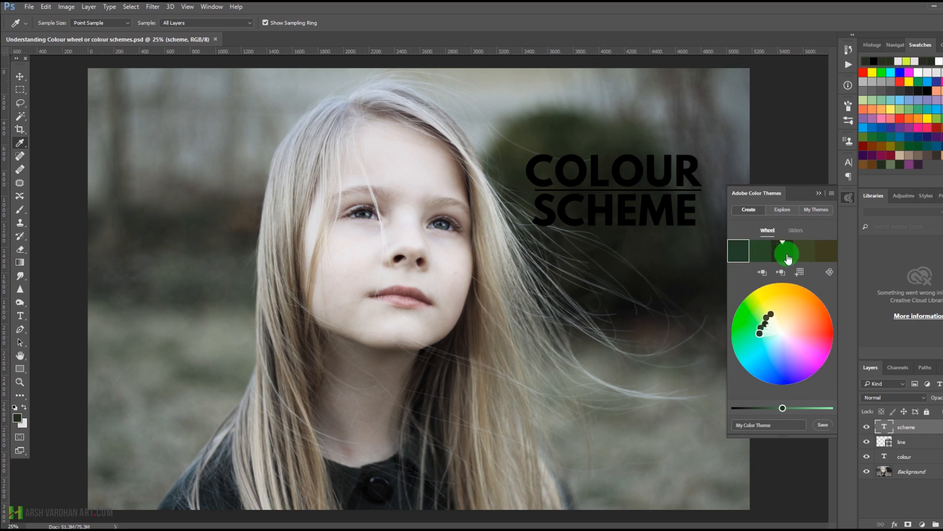
click(826, 274)
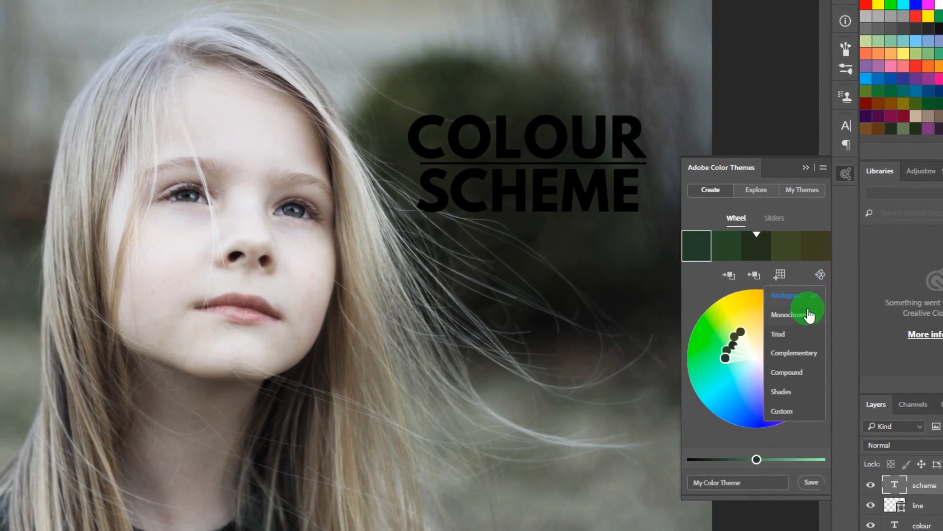
click(816, 300)
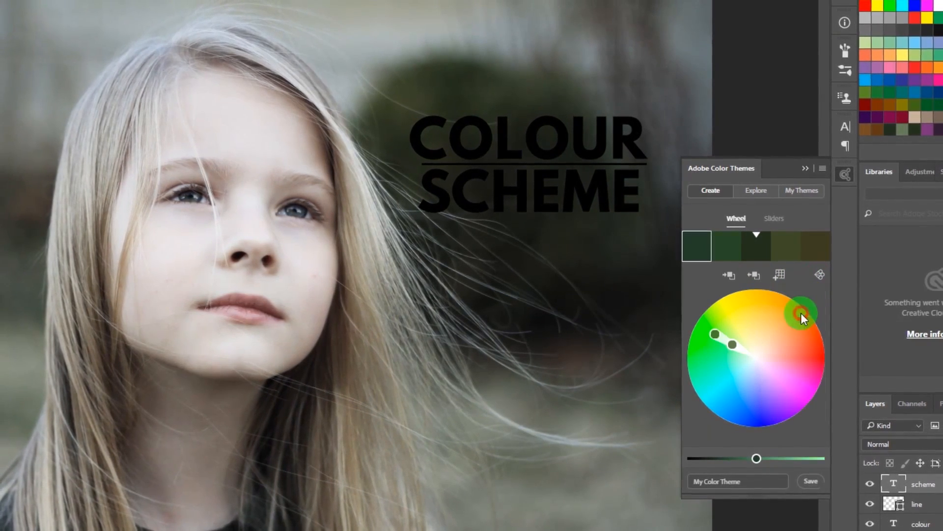
click(818, 274)
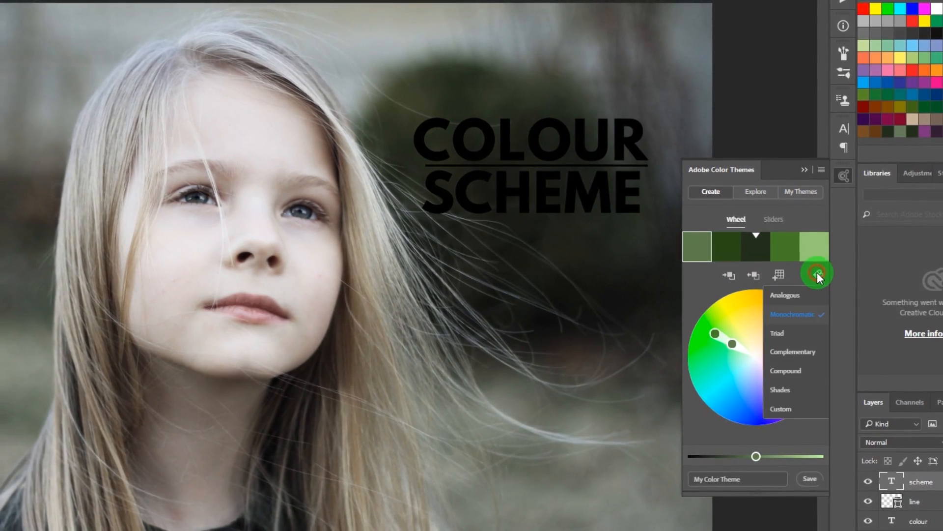
click(797, 333)
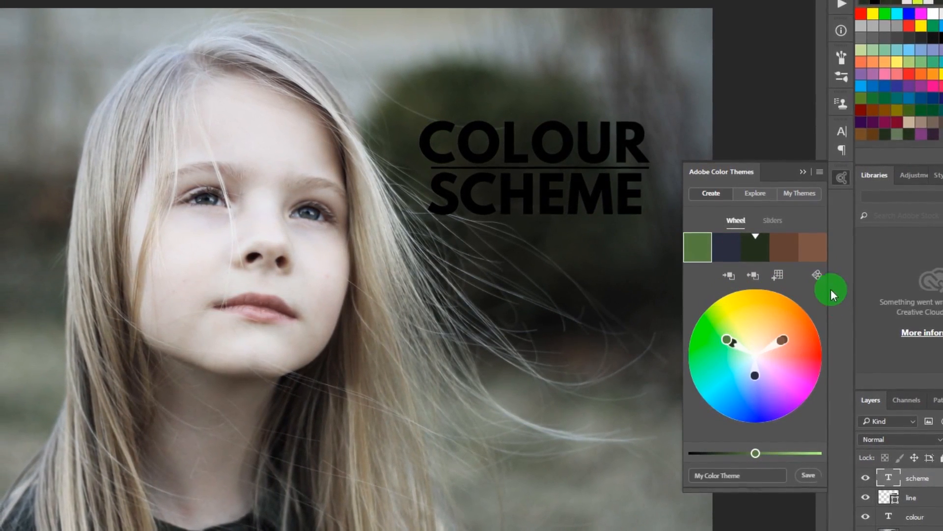
Try the Complementary, Compound and Shades colour rules on the theme.
click(816, 274)
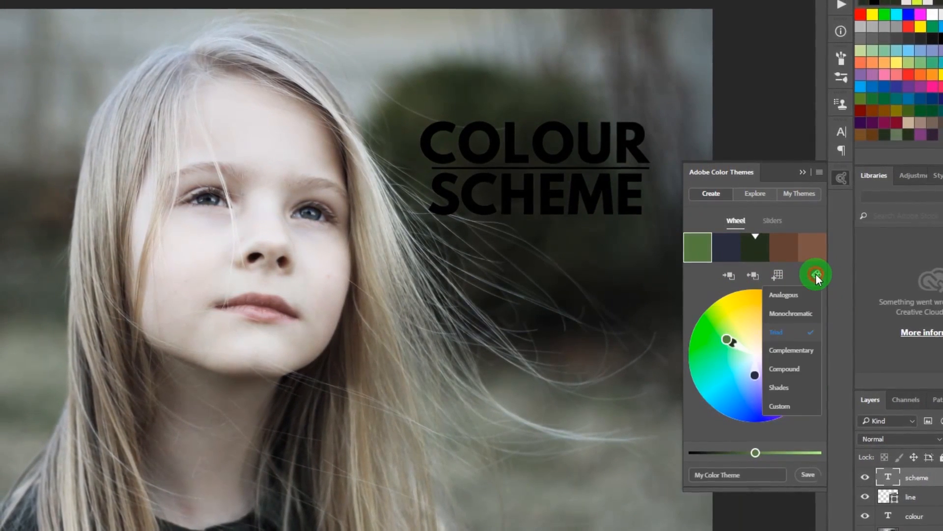
click(800, 351)
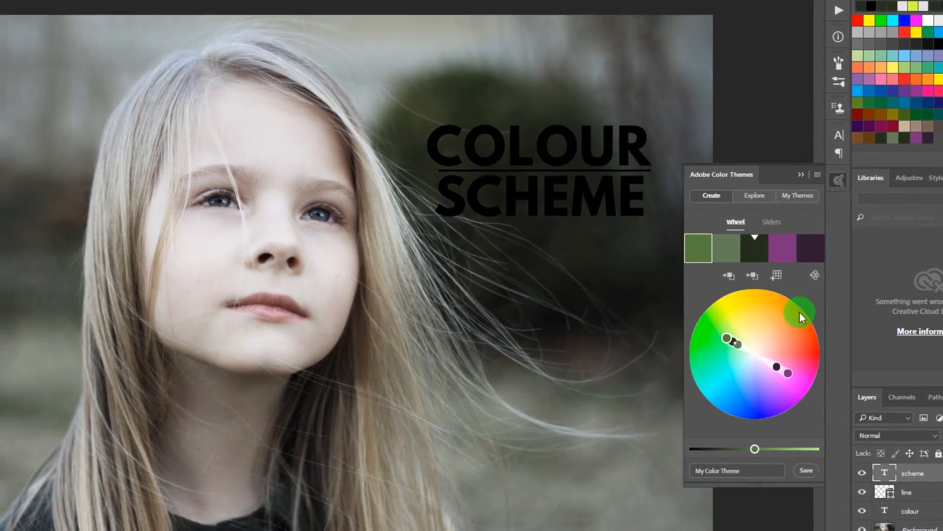
click(816, 273)
click(801, 368)
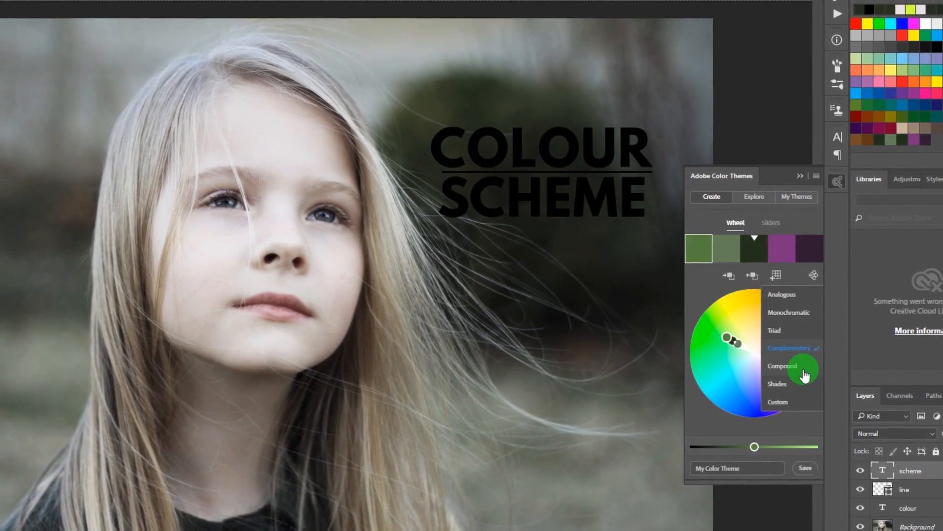
click(747, 337)
click(813, 275)
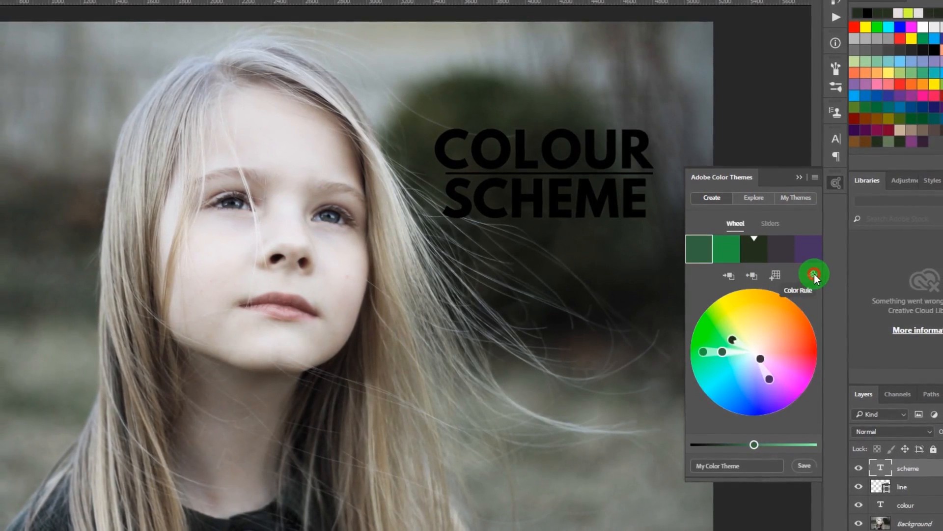
click(788, 391)
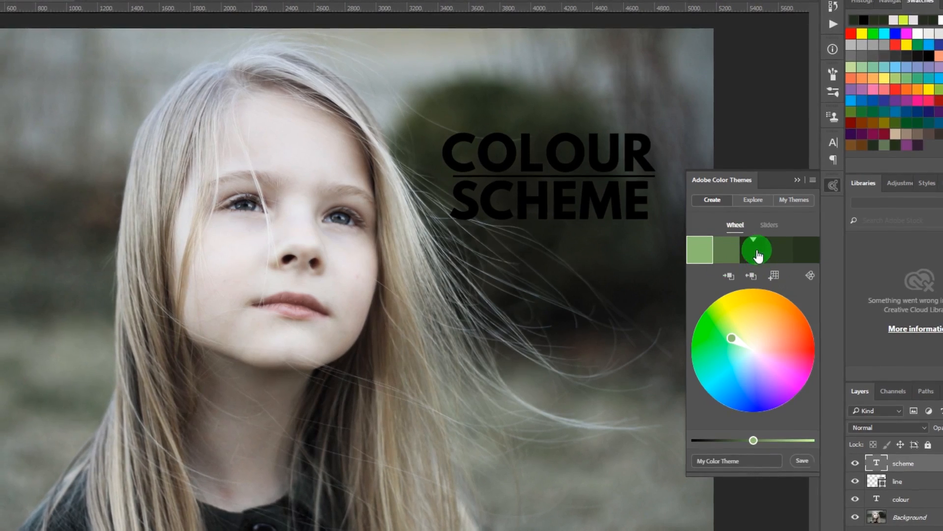
Apply the Analogous colour rule with the theme's first colour selected, and make the colour text layer active.
click(810, 275)
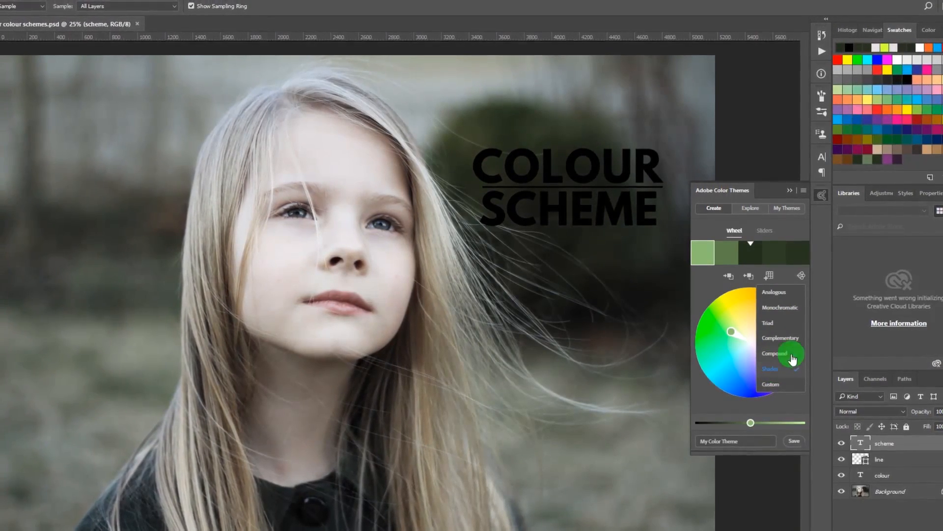
click(780, 294)
click(706, 257)
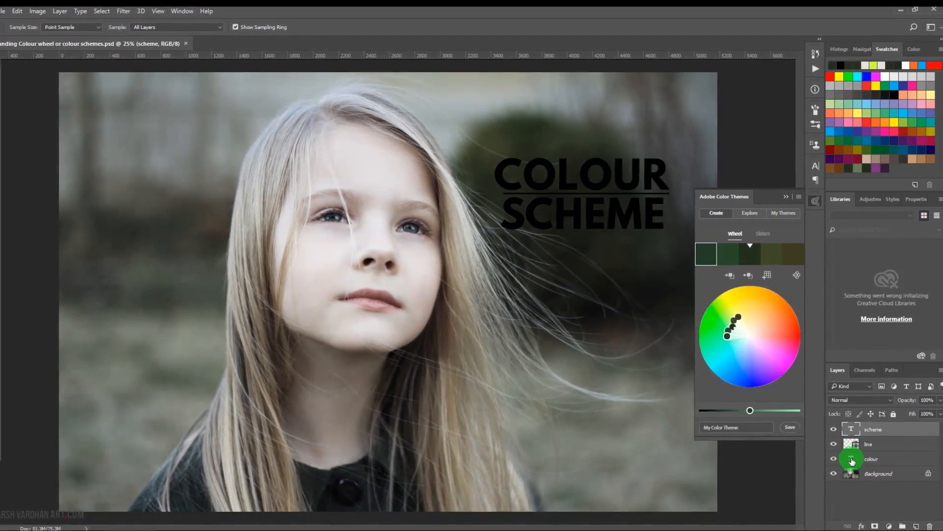
click(879, 464)
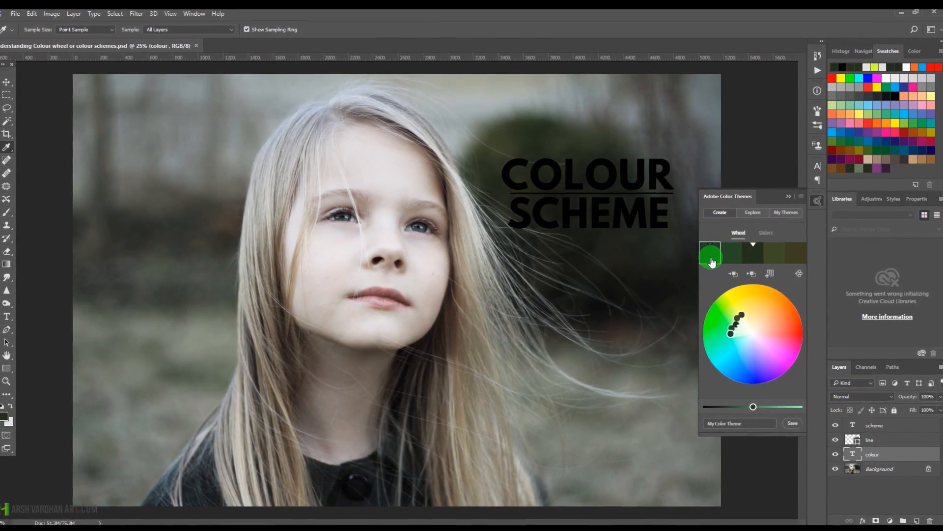
Show the numeric values of the theme's first colour and copy its HEX code.
click(753, 213)
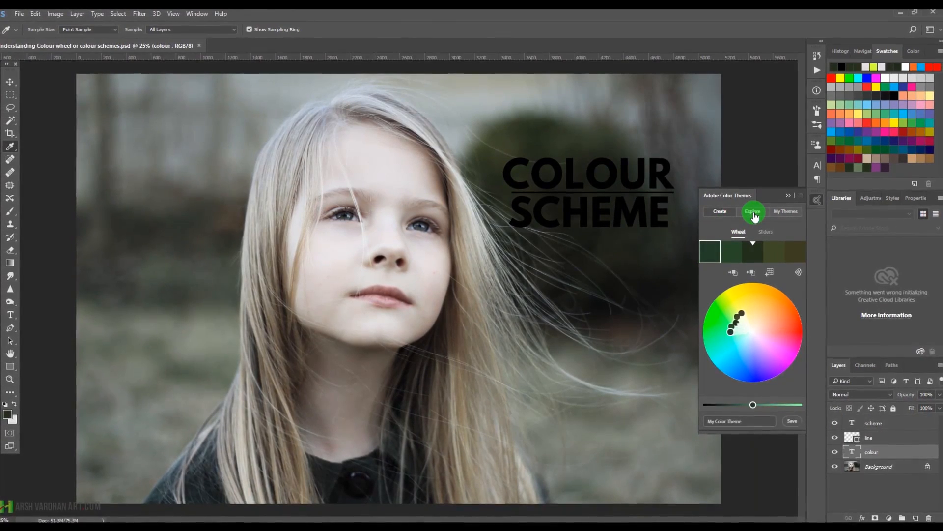
click(716, 252)
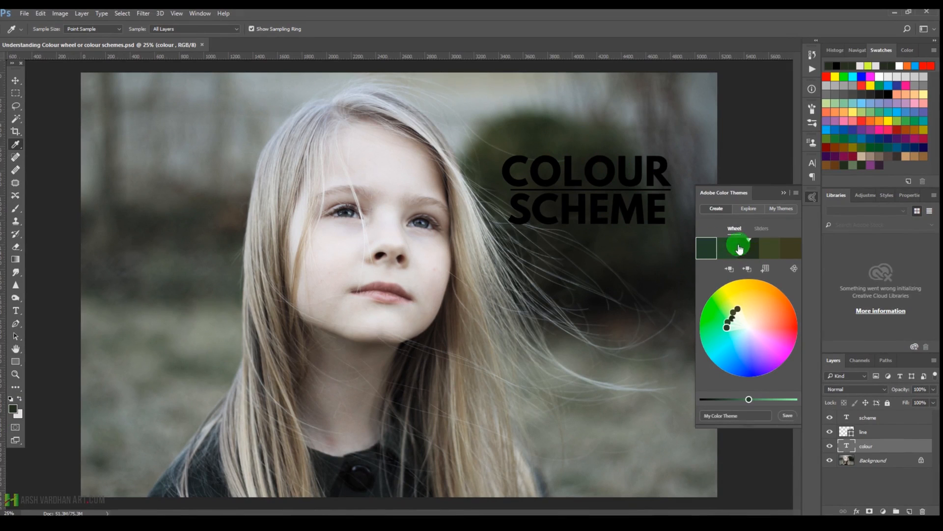
click(750, 214)
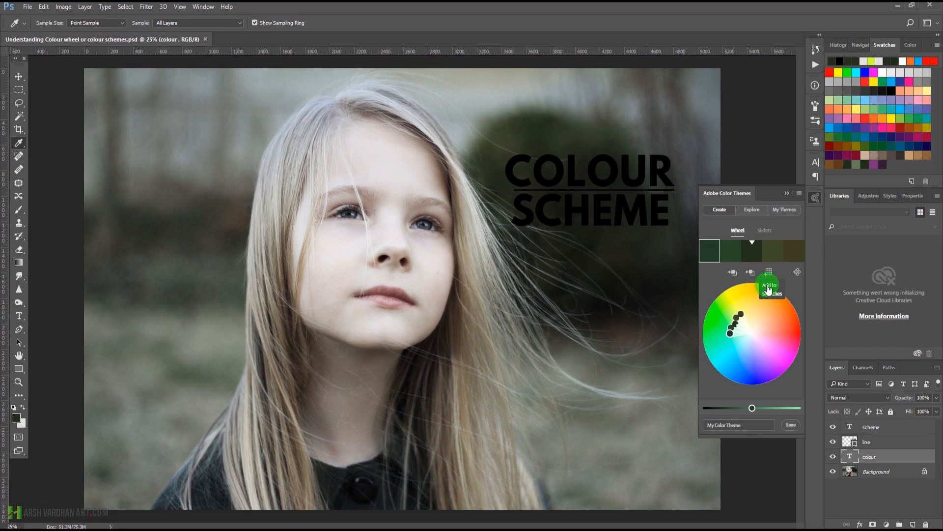
click(767, 232)
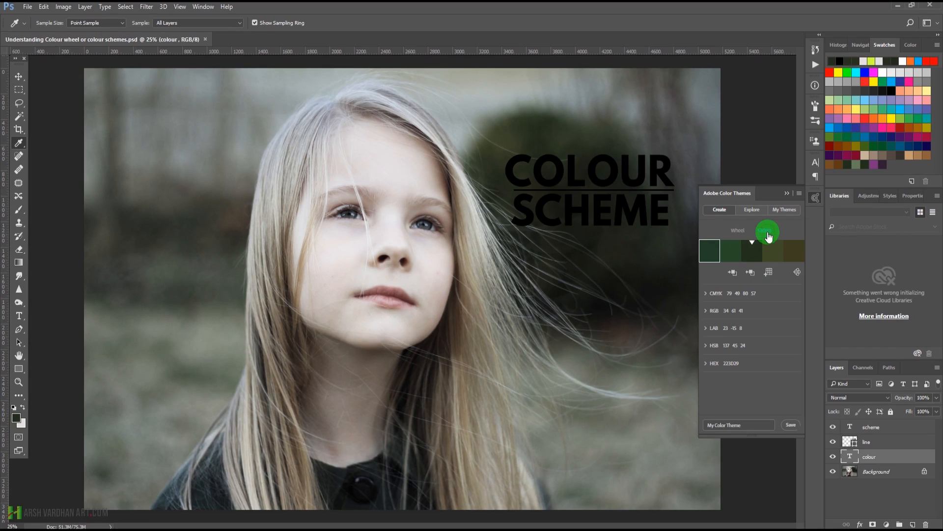
click(716, 363)
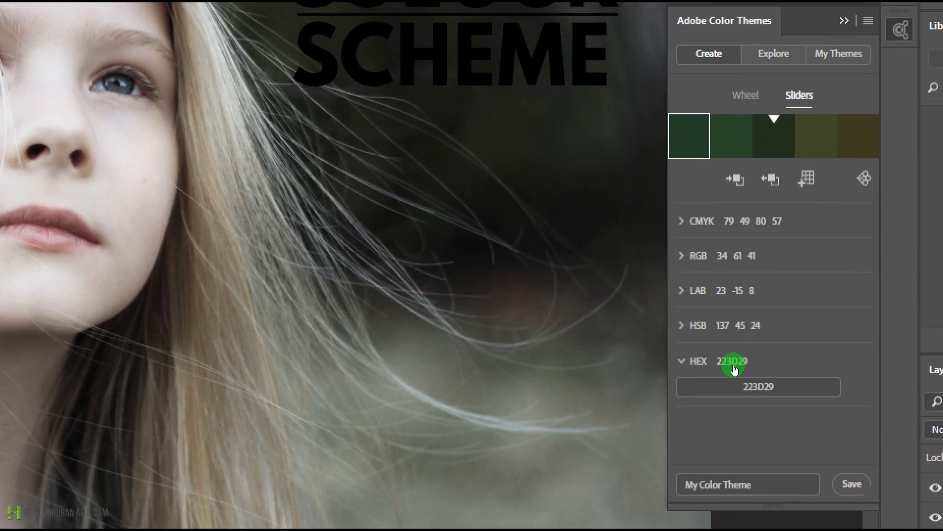
click(781, 377)
key(ctrl+c)
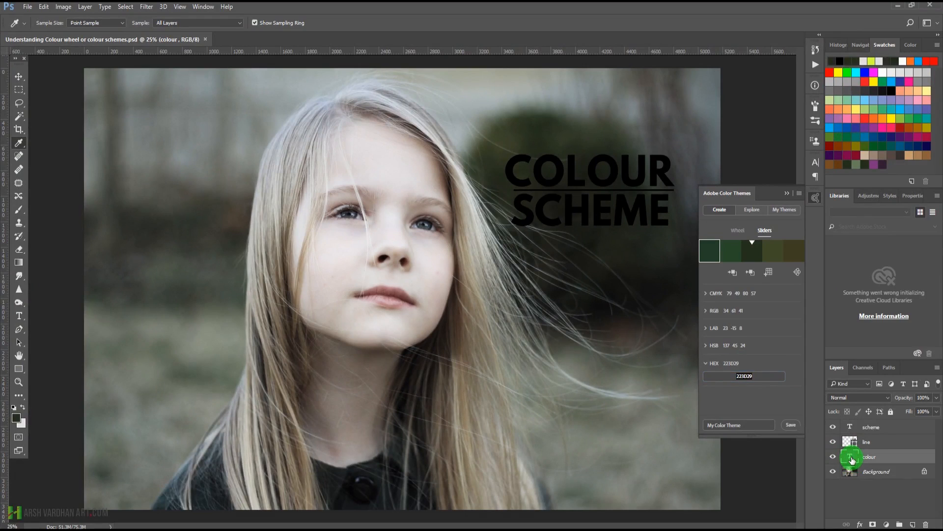
Set the COLOUR text's colour to the copied HEX code 223D29 and commit the text edit.
double_click(849, 459)
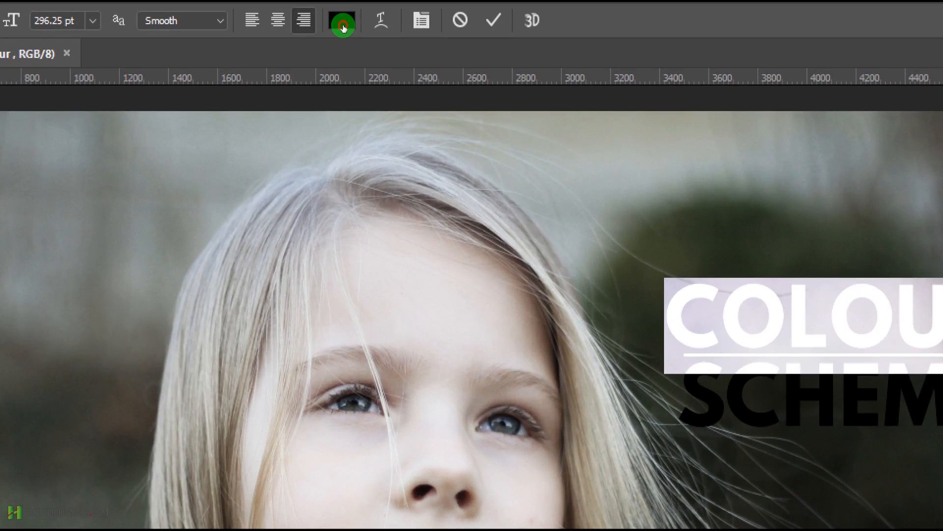
click(343, 25)
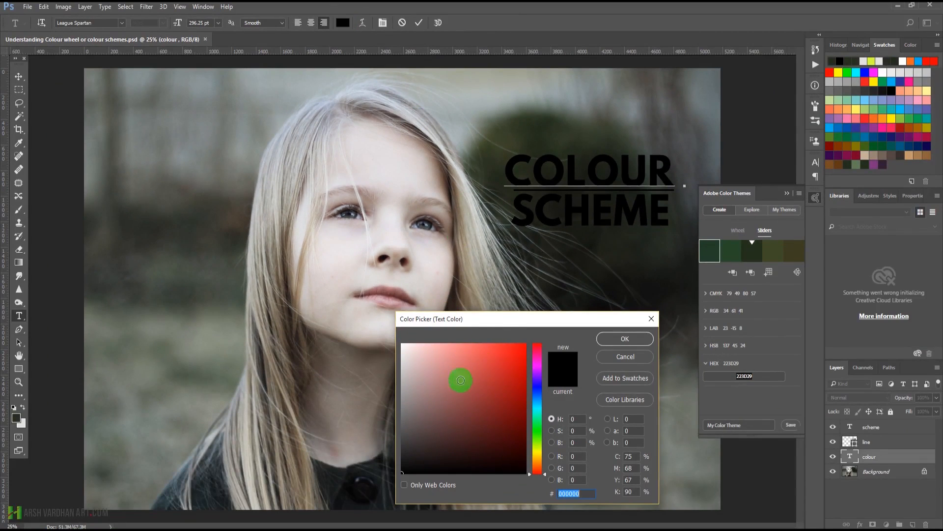
drag(507, 324, 508, 158)
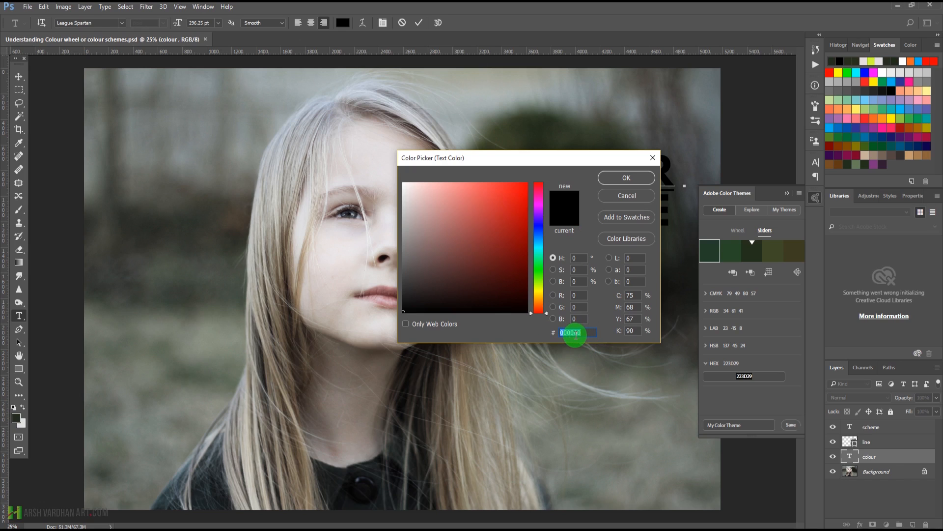
key(ctrl+v)
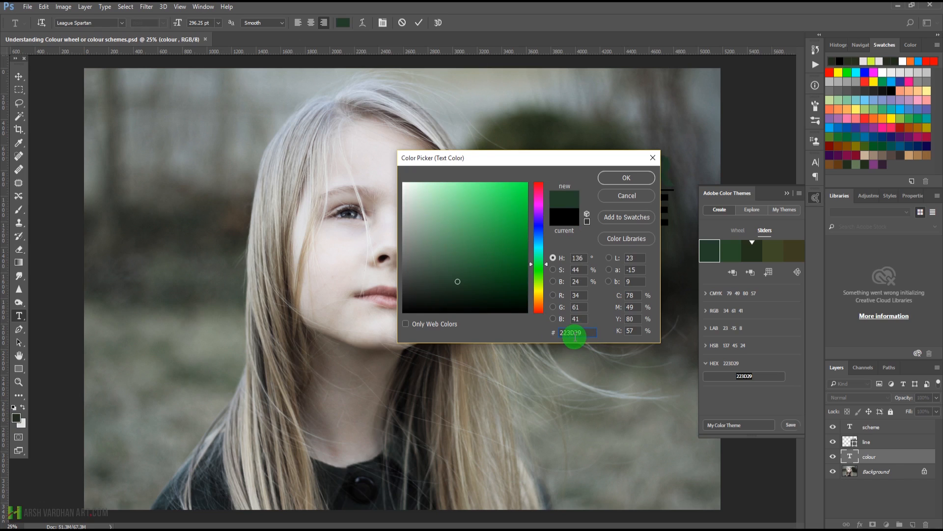
mouse_move(550, 154)
mouse_down()
mouse_move(501, 131)
mouse_move(574, 162)
mouse_up()
click(714, 329)
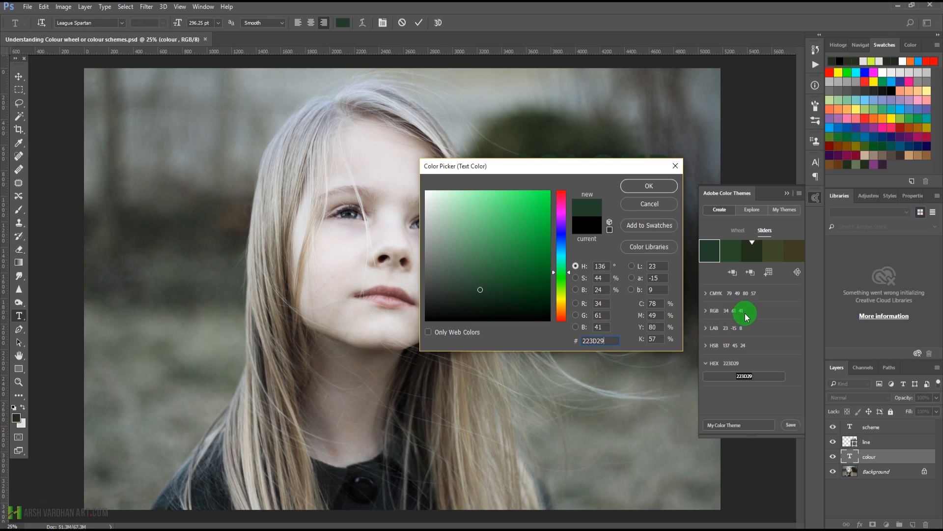
click(586, 303)
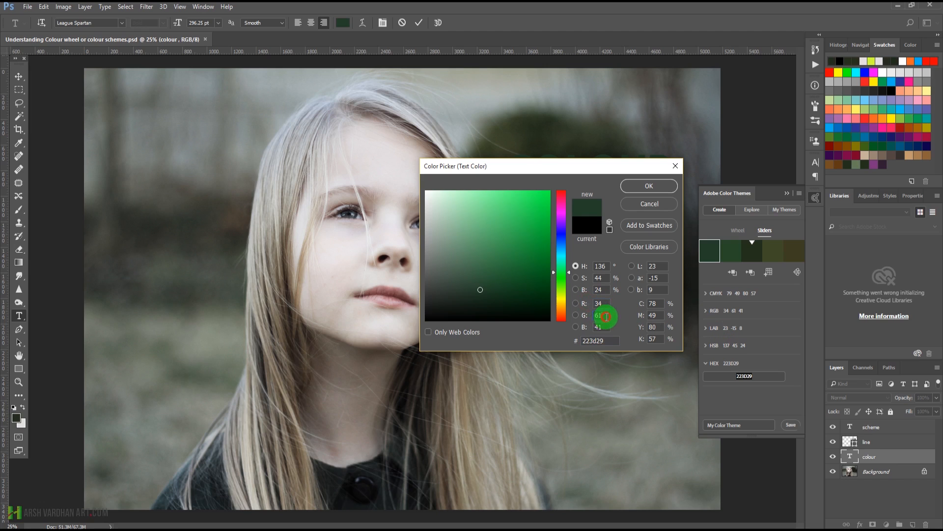
click(596, 316)
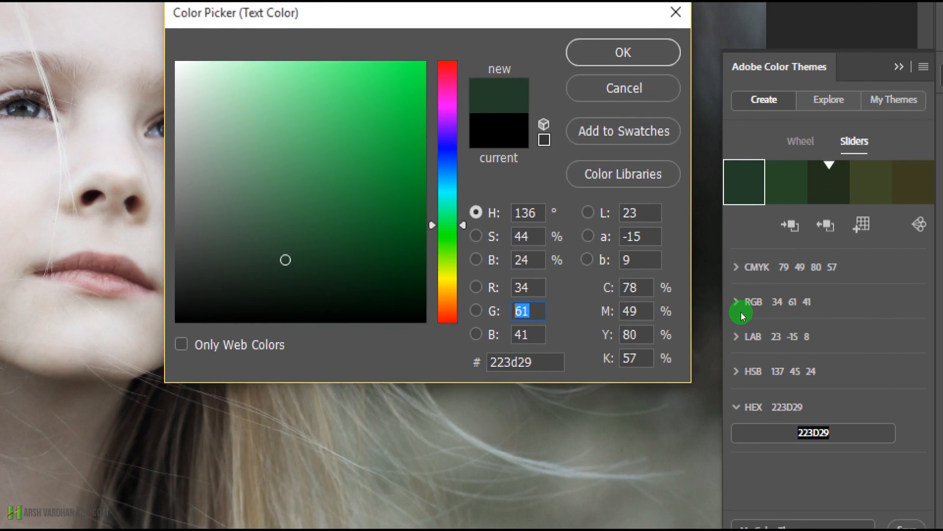
drag(605, 303, 575, 339)
click(606, 327)
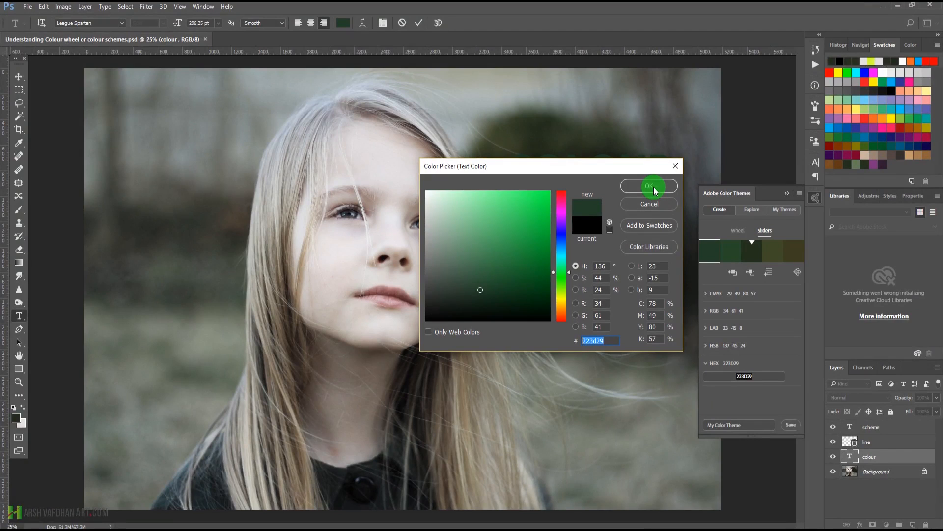
click(649, 187)
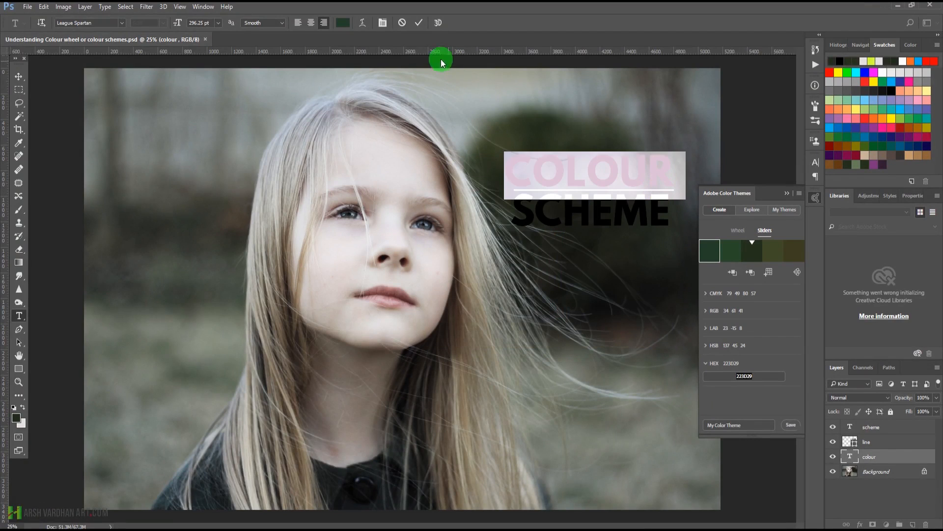
click(418, 25)
key(i)
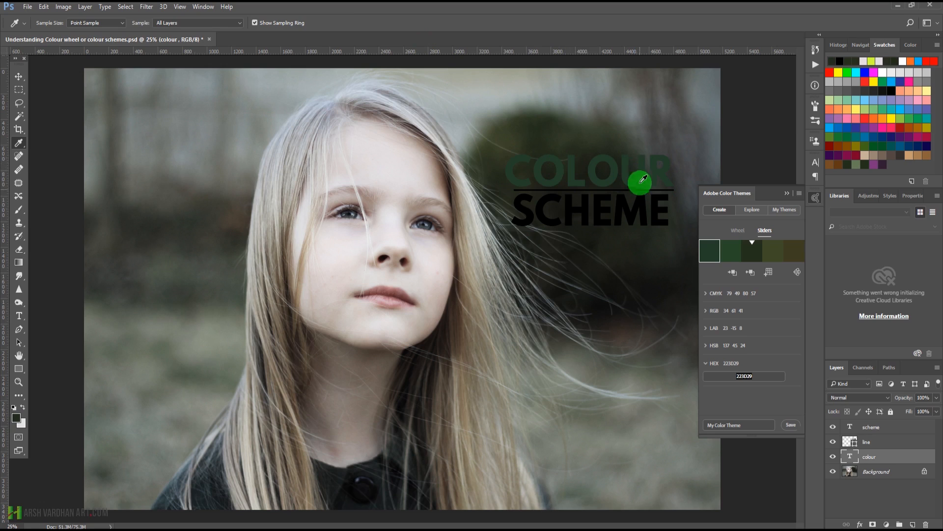
Select the theme's second colour and copy its HEX code 274727.
click(732, 254)
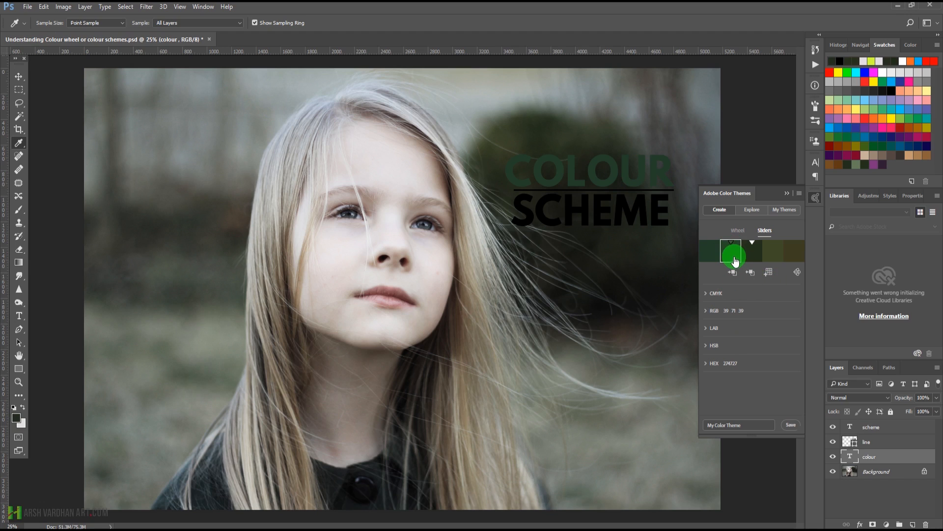
click(725, 363)
click(769, 376)
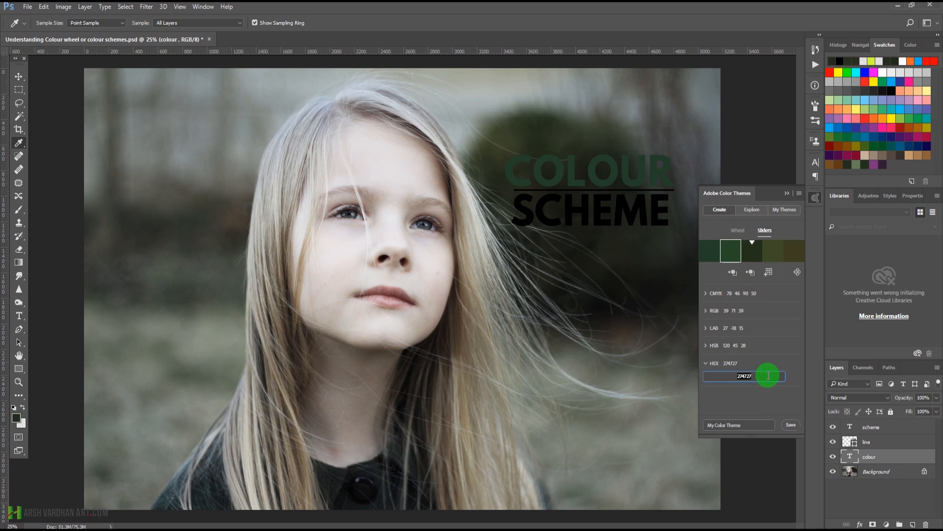
Show the character settings of the COLOUR text and set its colour to HEX 274727.
click(818, 164)
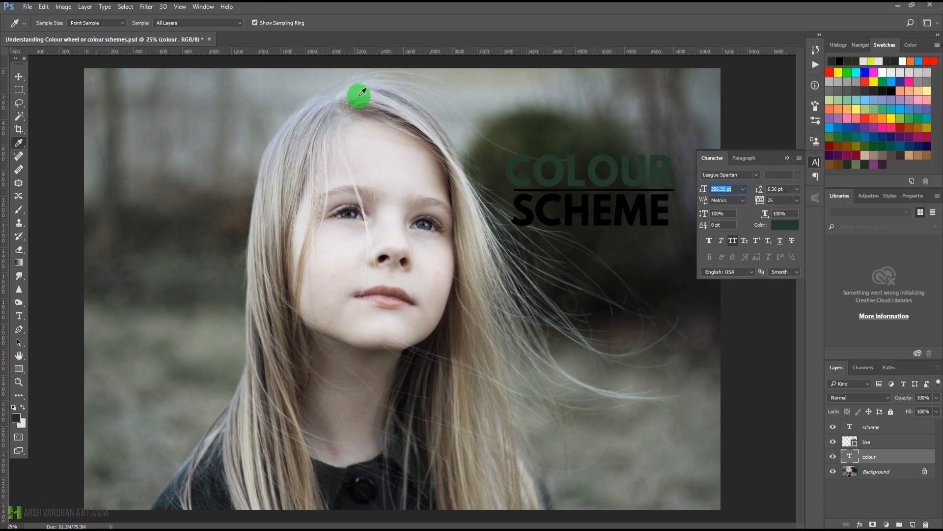
click(203, 7)
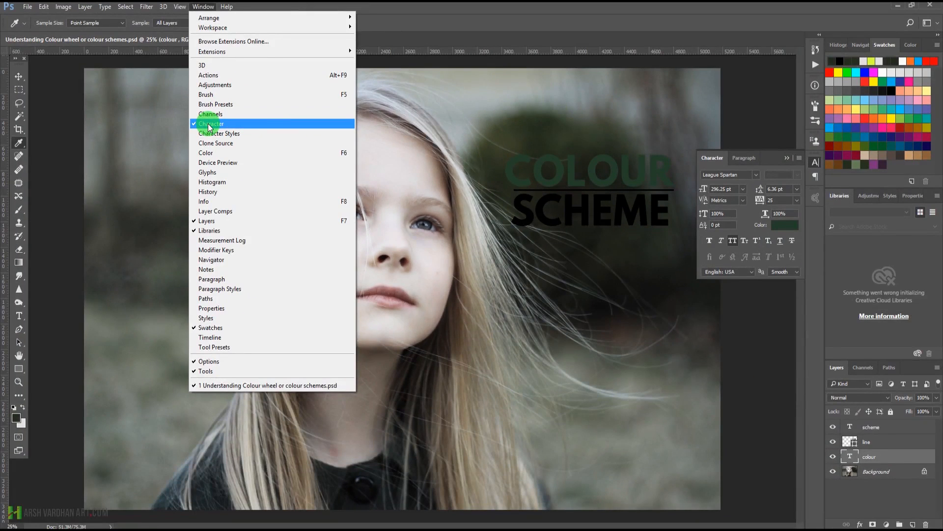
click(817, 163)
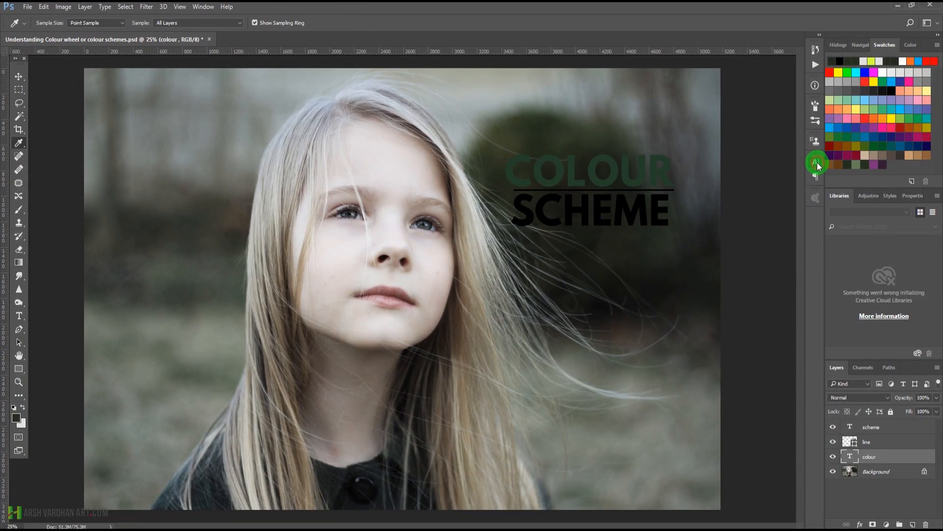
click(817, 163)
click(710, 189)
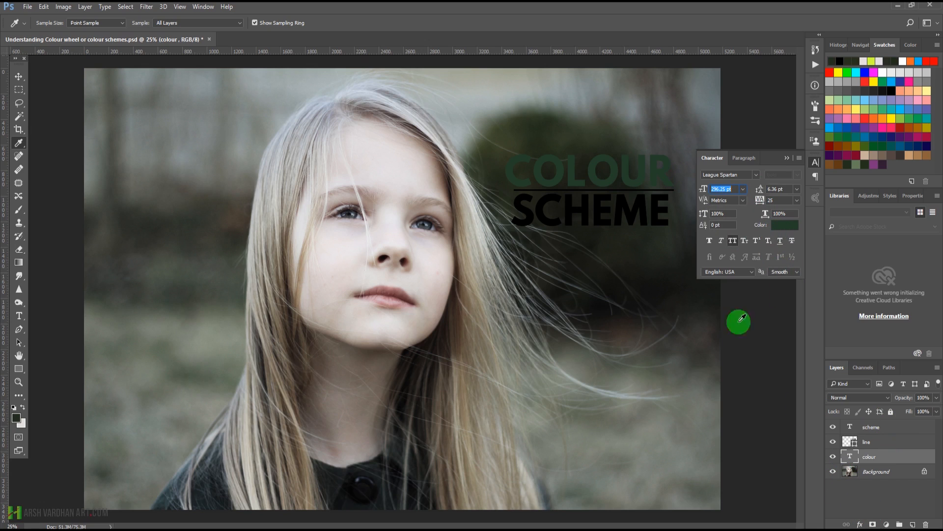
click(786, 229)
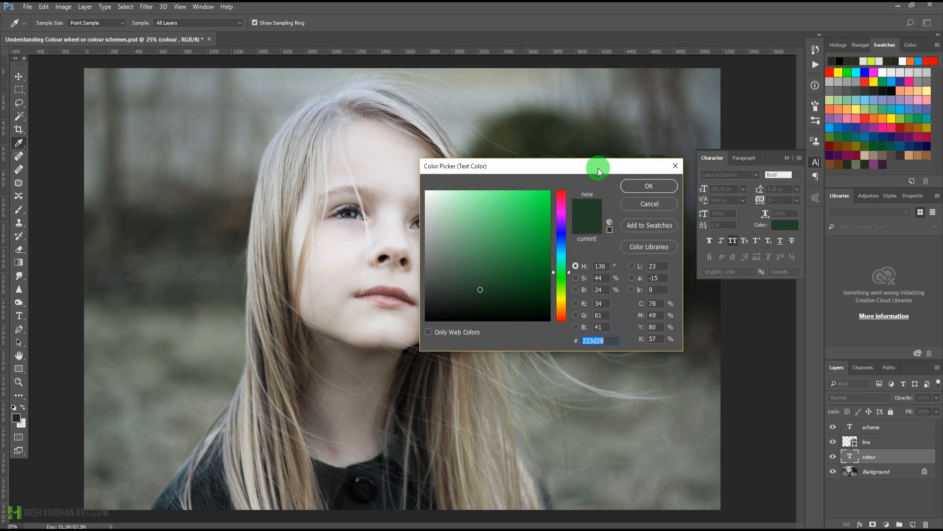
drag(596, 167, 770, 153)
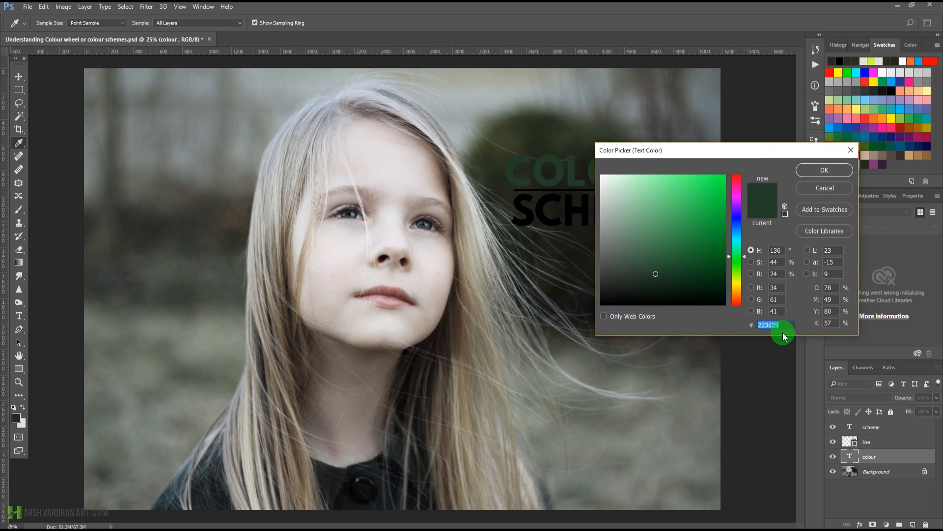
click(830, 170)
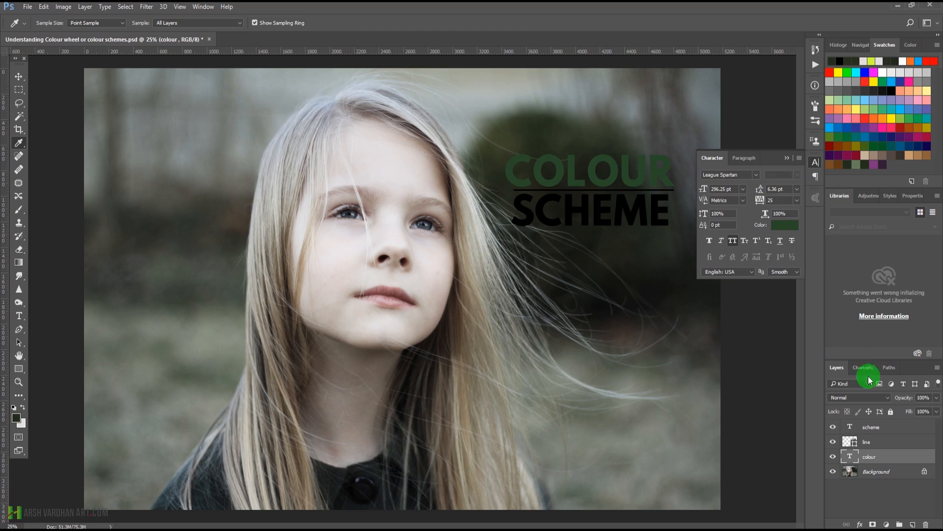
Make the scheme text layer active and copy the HEX code 3E4727 of the theme's fourth colour.
click(854, 429)
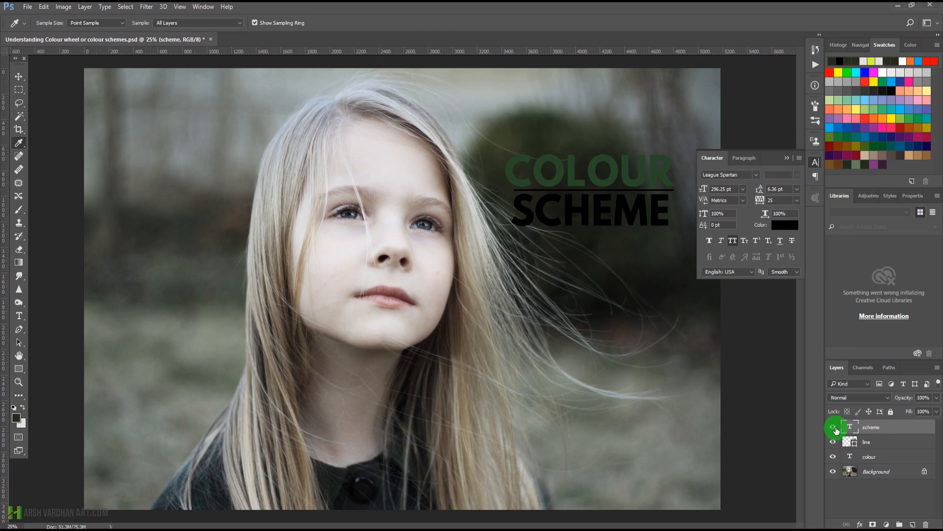
click(836, 431)
click(836, 431)
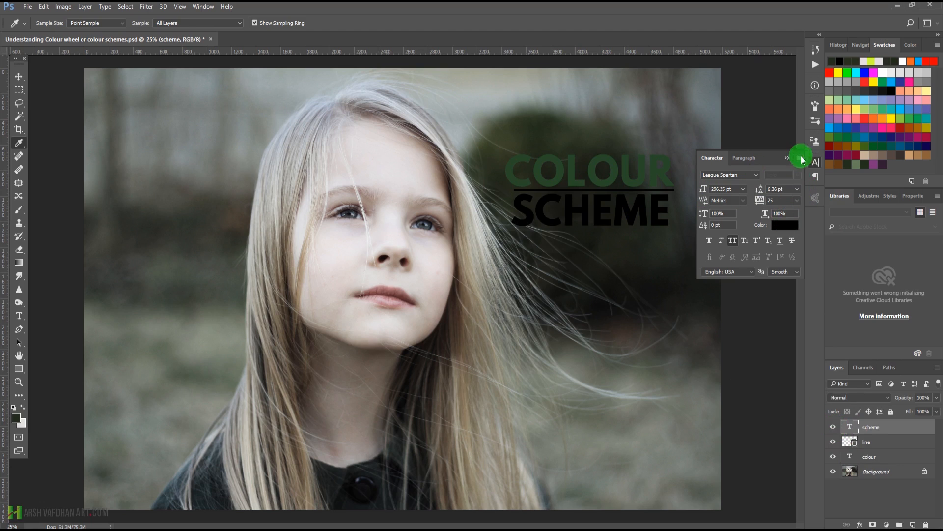
click(815, 198)
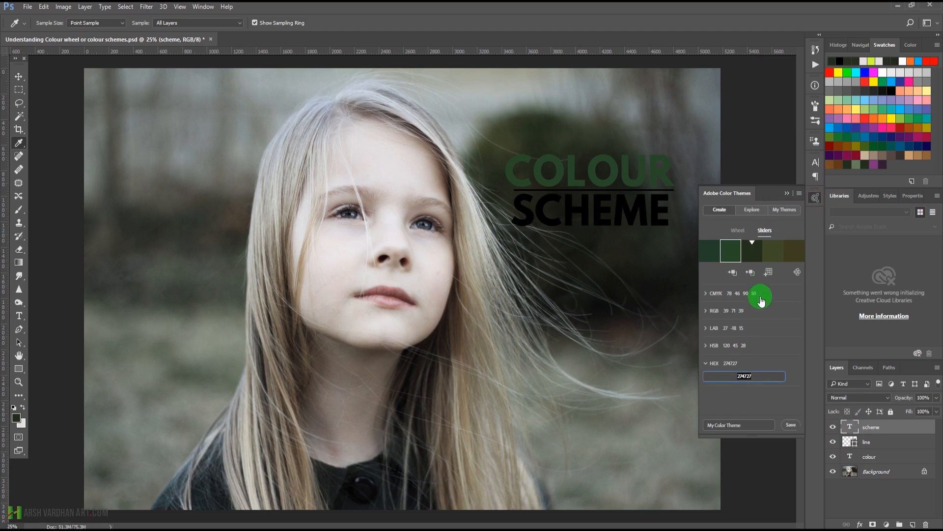
click(775, 256)
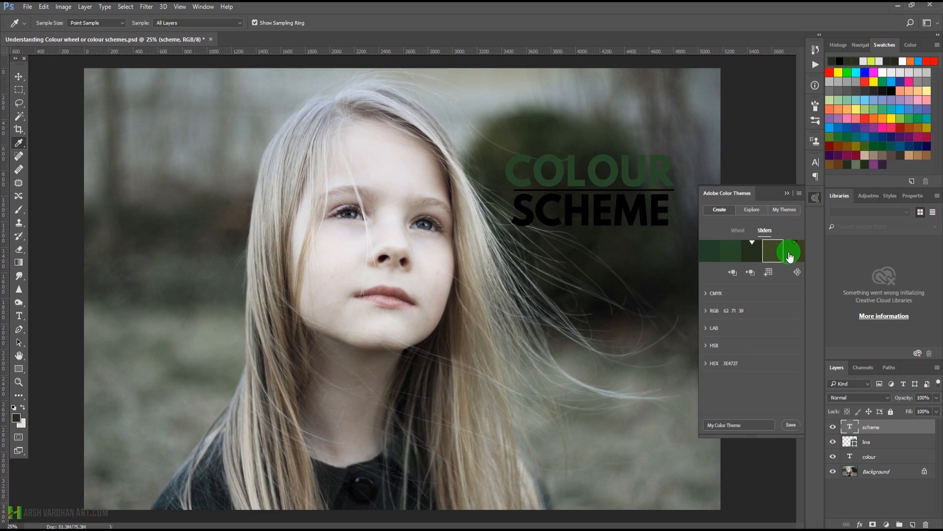
click(736, 364)
drag(736, 376, 777, 376)
key(ctrl+c)
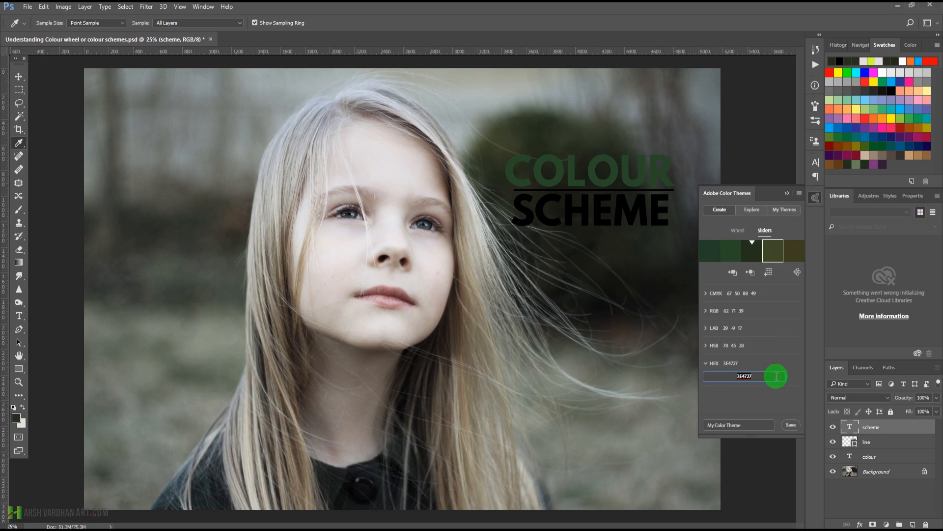
Set the SCHEME text's colour to HEX 3E4727 and put the character settings away.
click(816, 164)
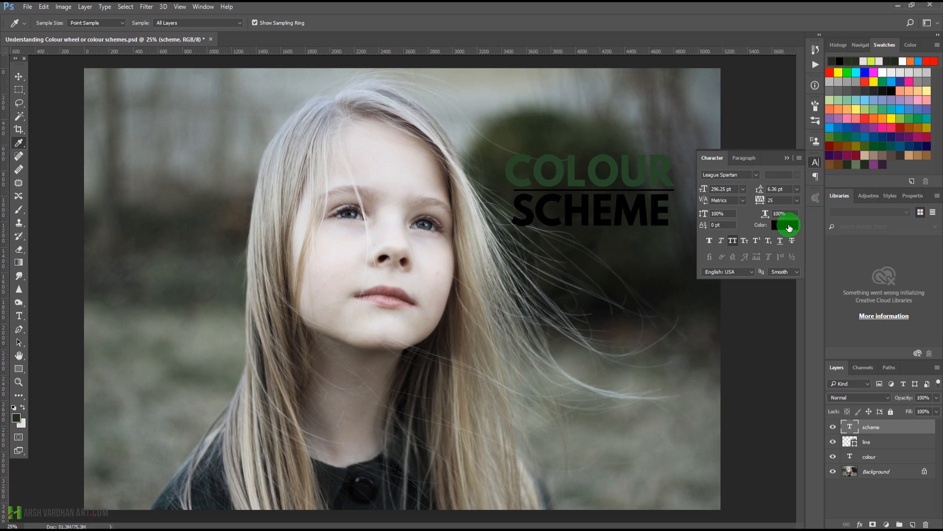
click(789, 226)
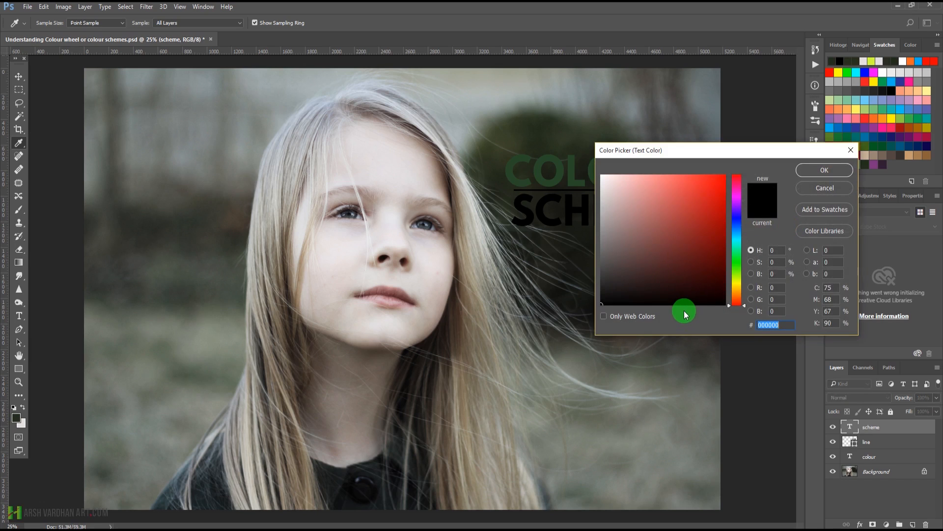
key(ctrl+v)
drag(775, 151, 841, 153)
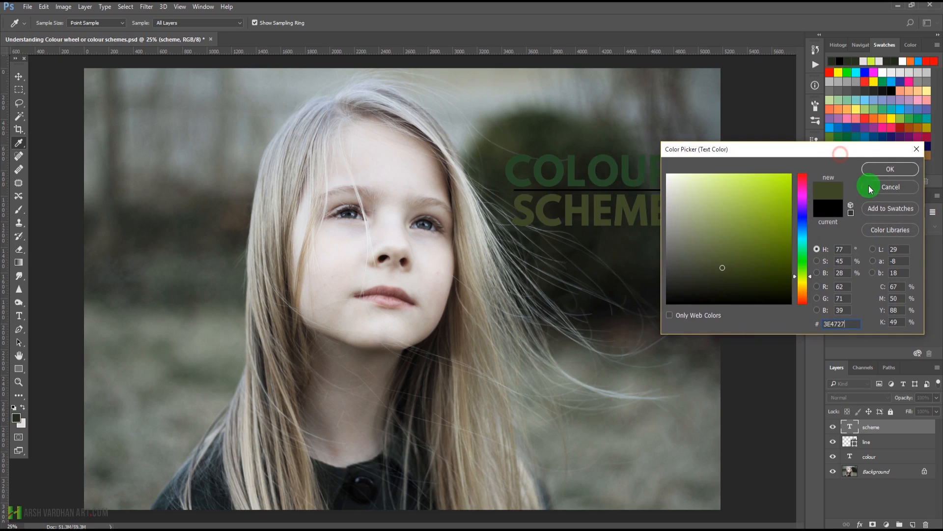
click(889, 168)
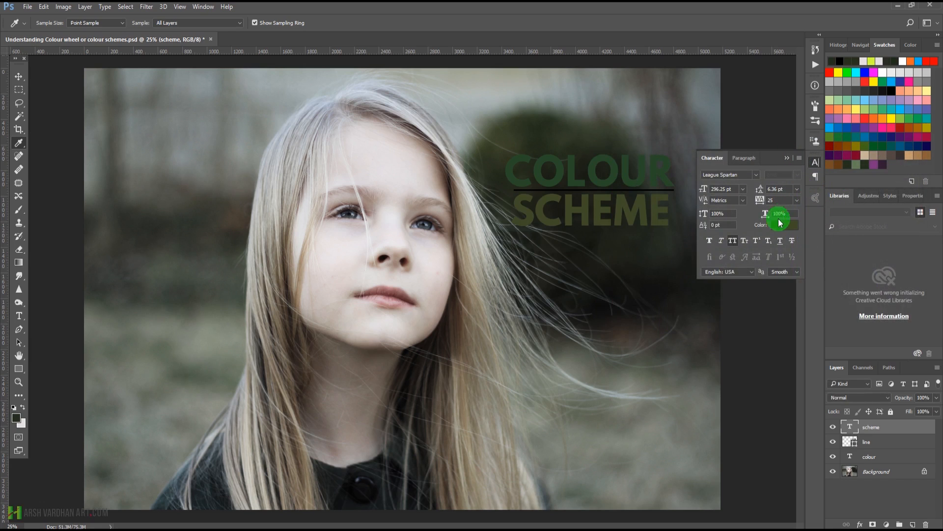
click(786, 158)
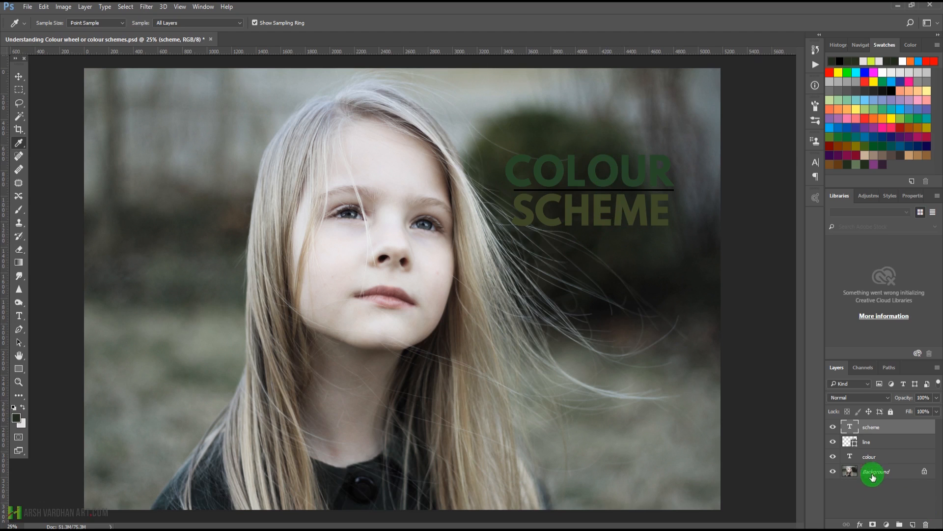
Try the colour, line and scheme layers together over the pale grass near the photo's lower edge, and undo the move.
shift+click(863, 457)
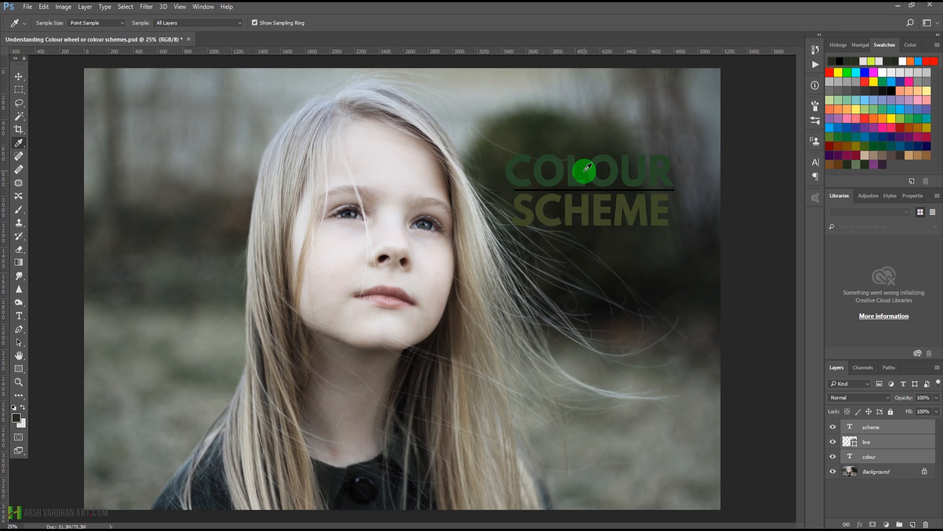
key(v)
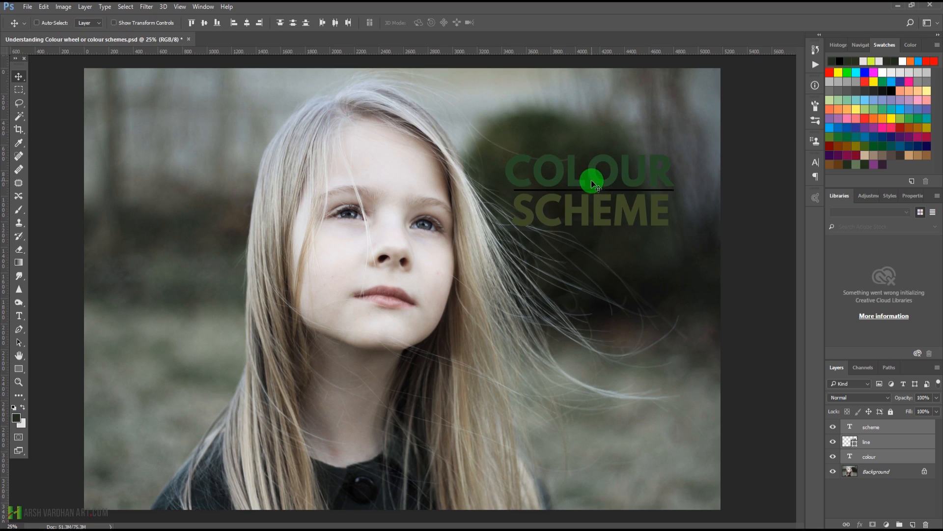
drag(591, 182, 614, 420)
click(634, 504)
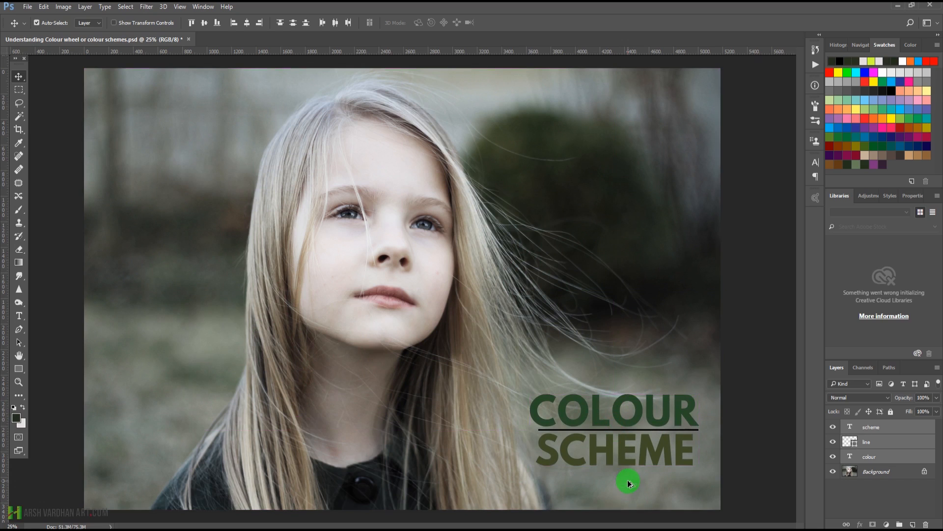
key(ctrl+alt+z)
key(ctrl+alt+z)
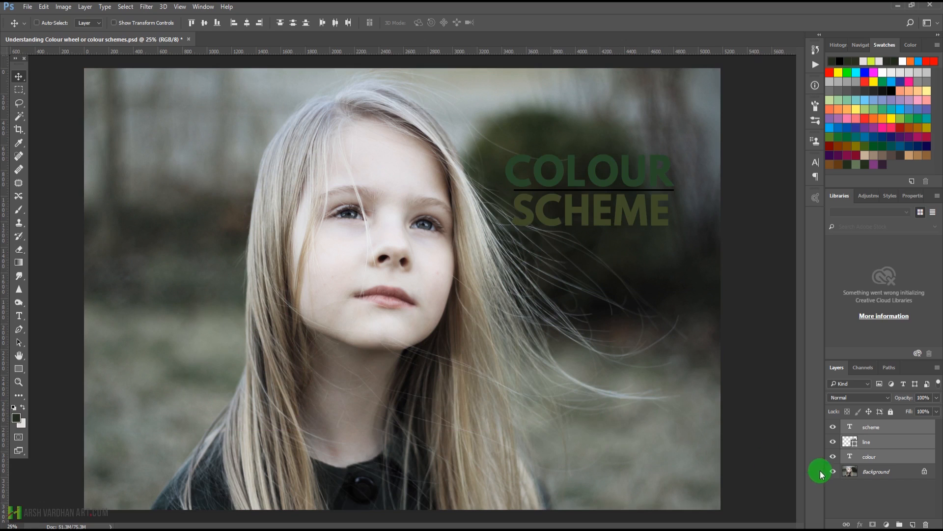
Make the scheme text layer active and change the theme's color rule to Triad on the colour wheel.
click(859, 456)
click(865, 429)
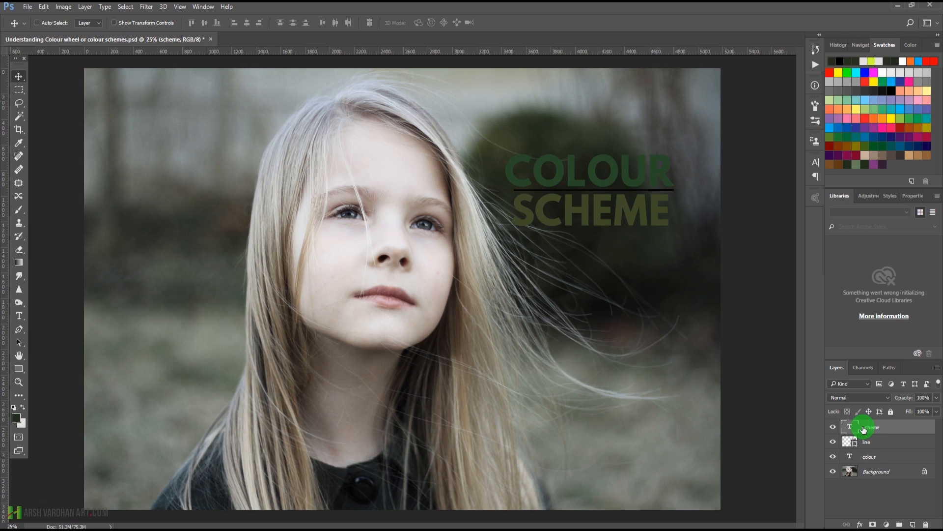
click(815, 197)
click(776, 245)
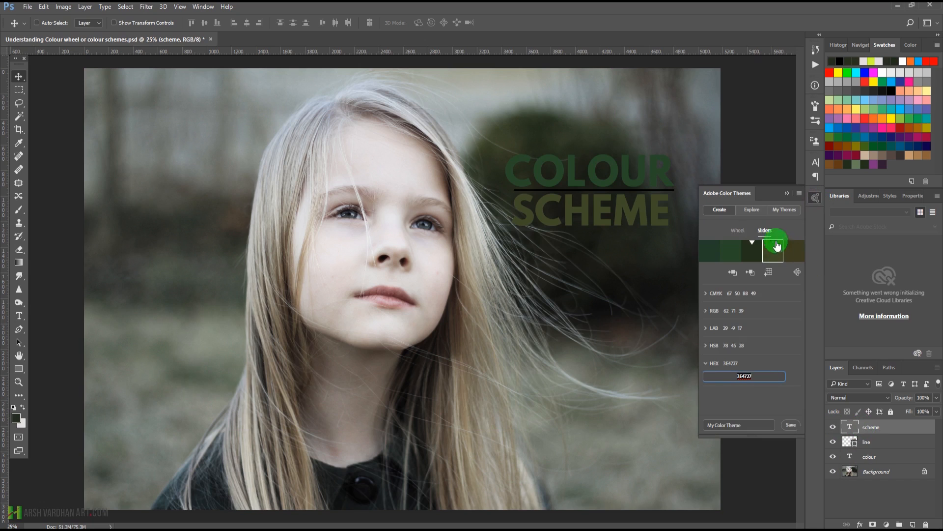
click(737, 230)
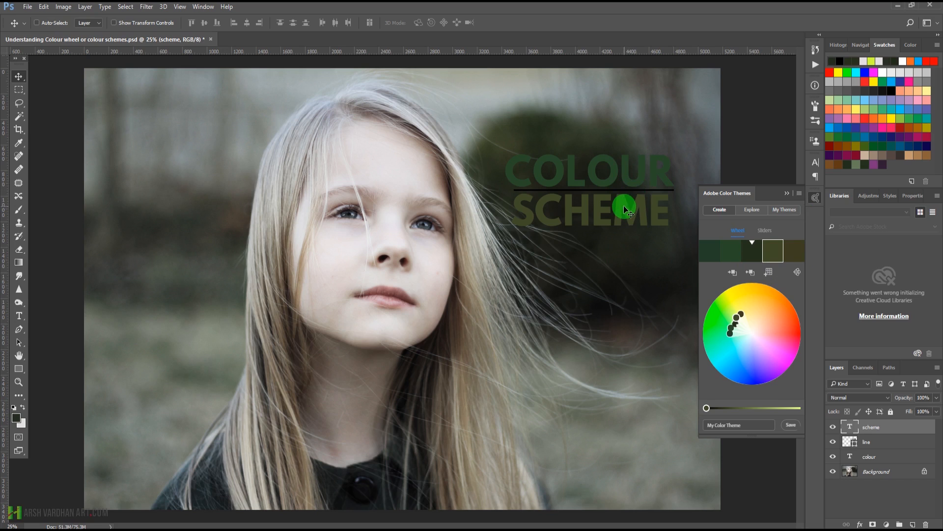
click(799, 275)
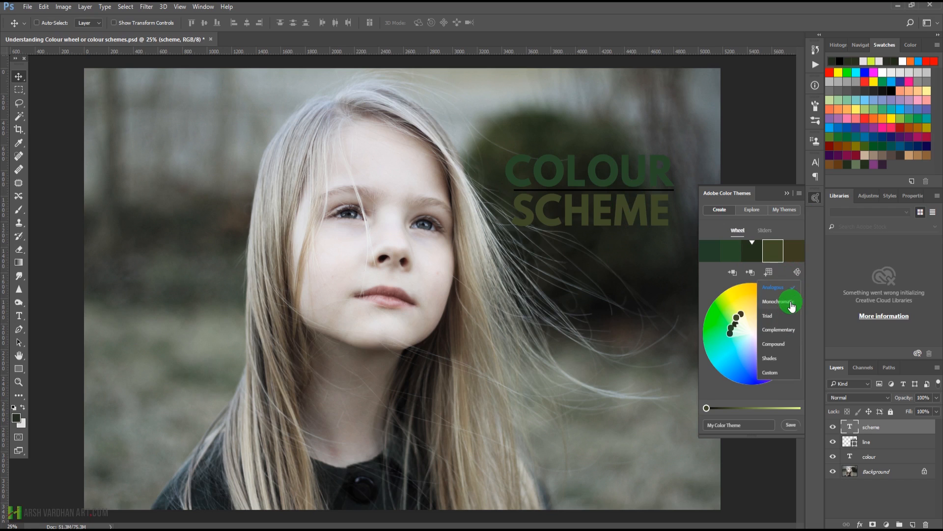
click(777, 316)
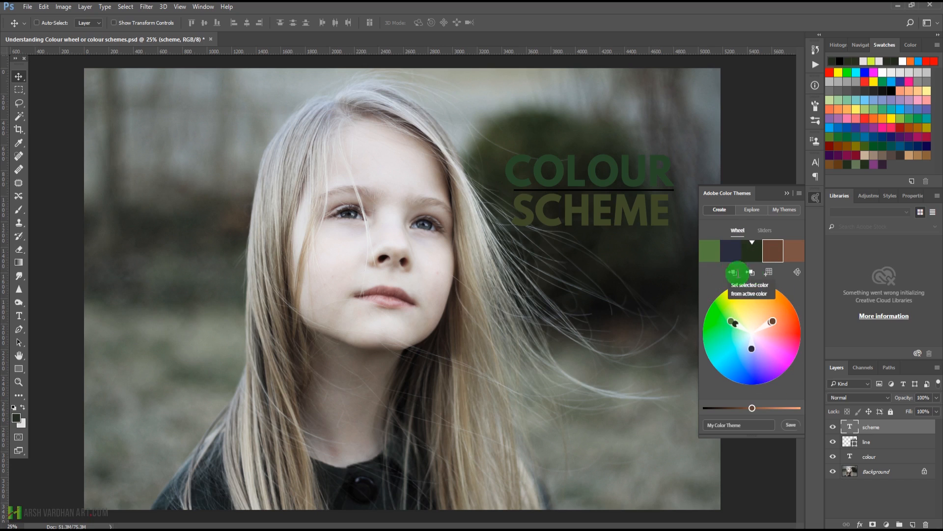
Copy the HEX code 557C3F of the Triad theme's first colour.
click(715, 254)
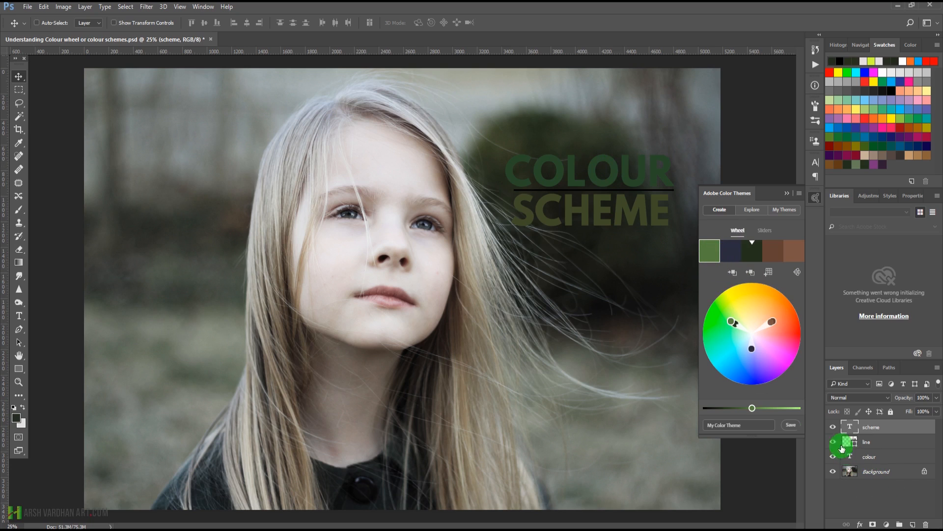
click(764, 229)
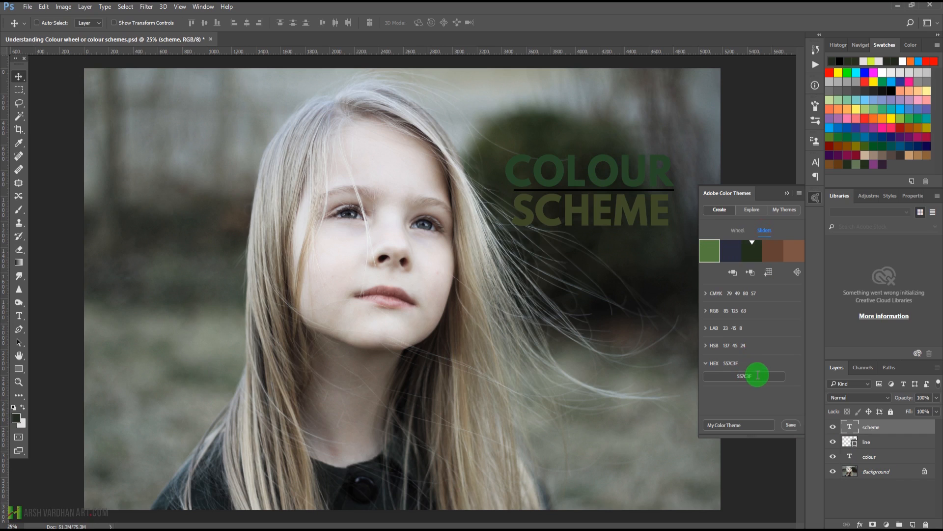
drag(758, 376, 711, 376)
click(758, 376)
click(789, 416)
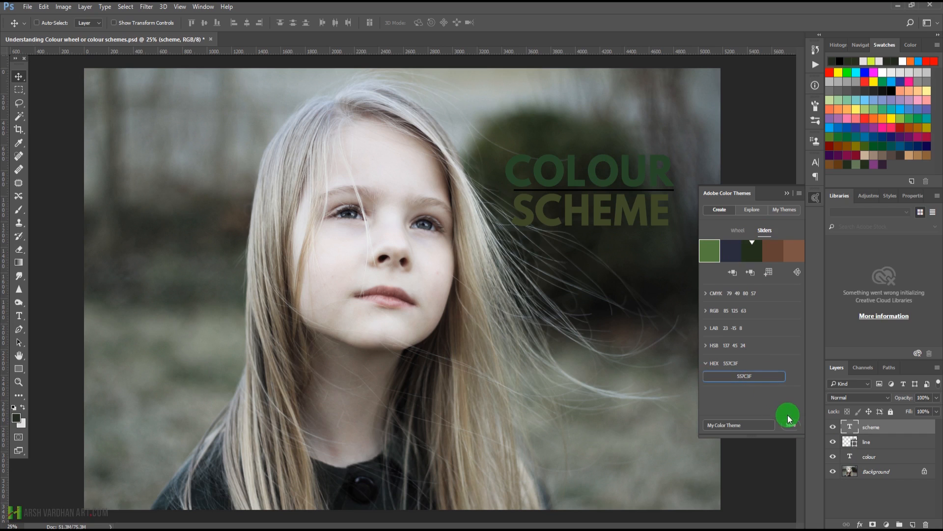
Set the COLOUR text's colour to HEX 557C3F.
click(855, 456)
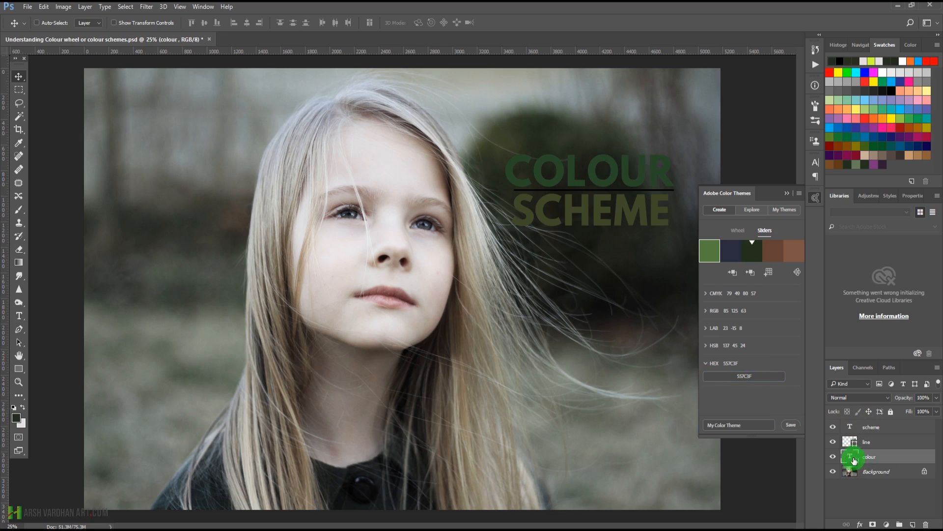
click(815, 162)
click(789, 227)
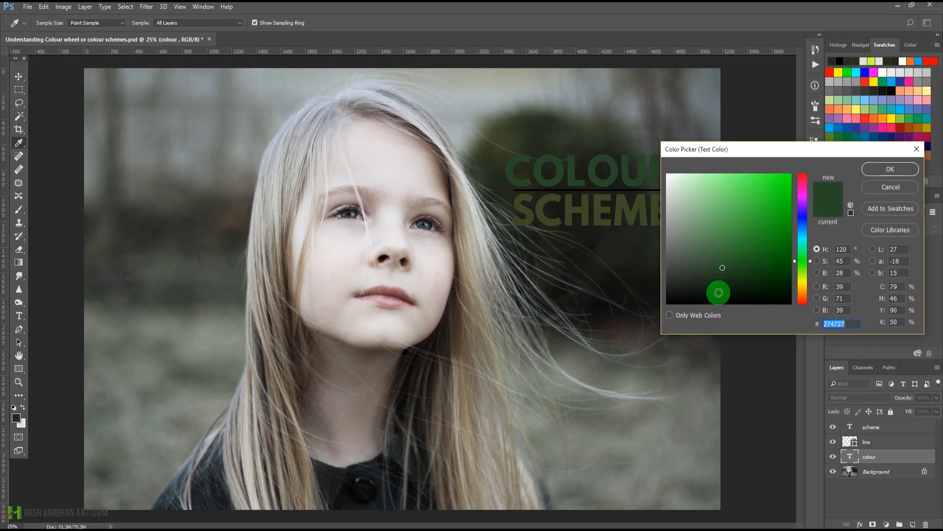
key(ctrl+v)
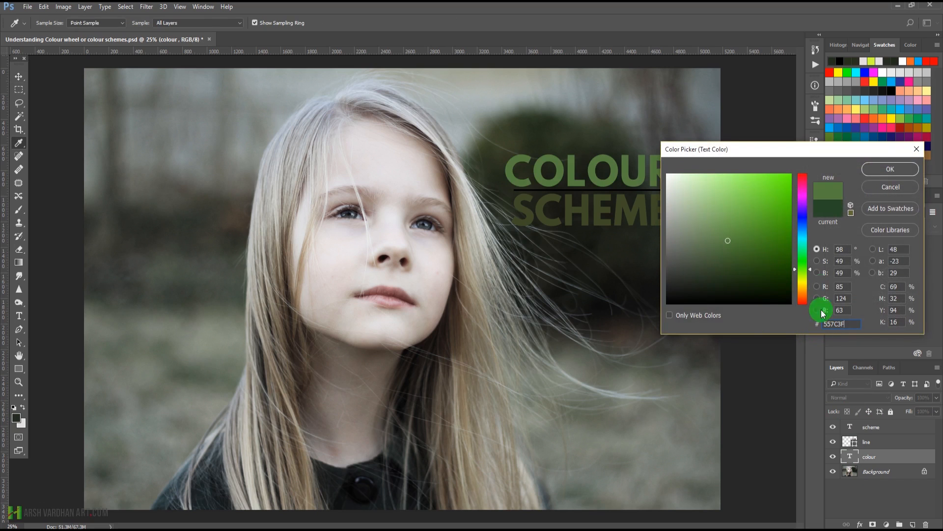
click(891, 168)
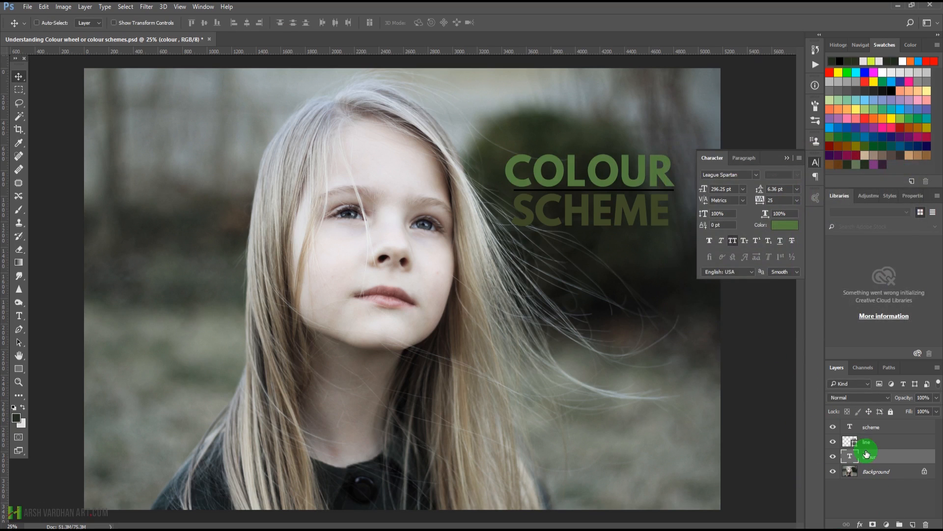
Copy the HEX code 7C5545 of the Triad theme's fifth colour.
click(815, 198)
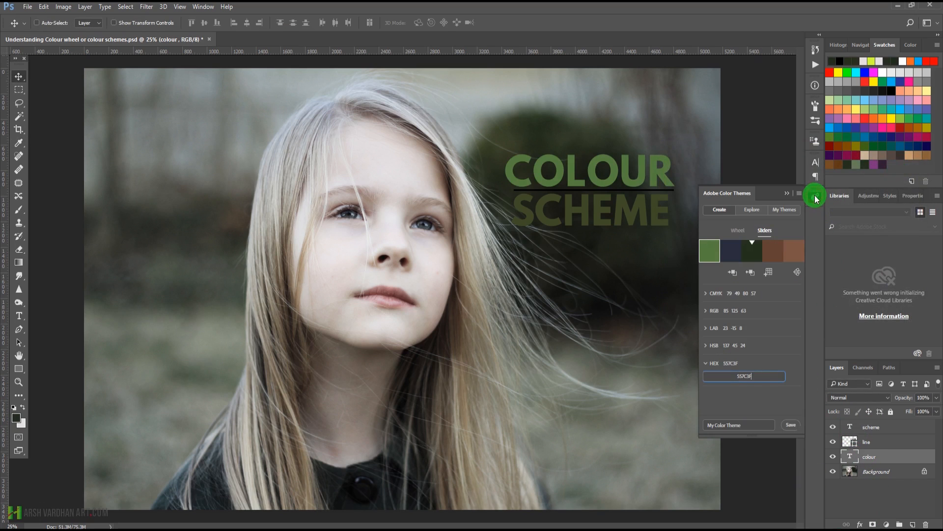
click(791, 257)
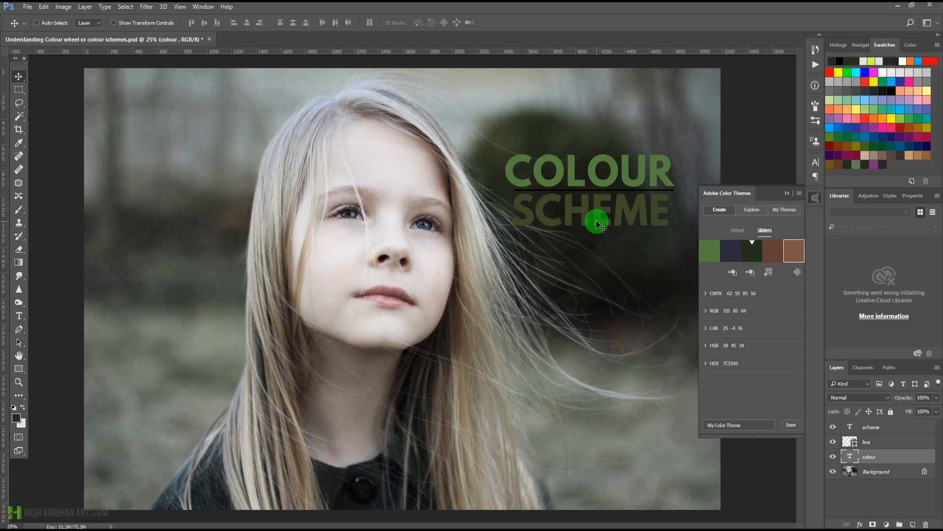
click(726, 365)
drag(732, 380, 783, 375)
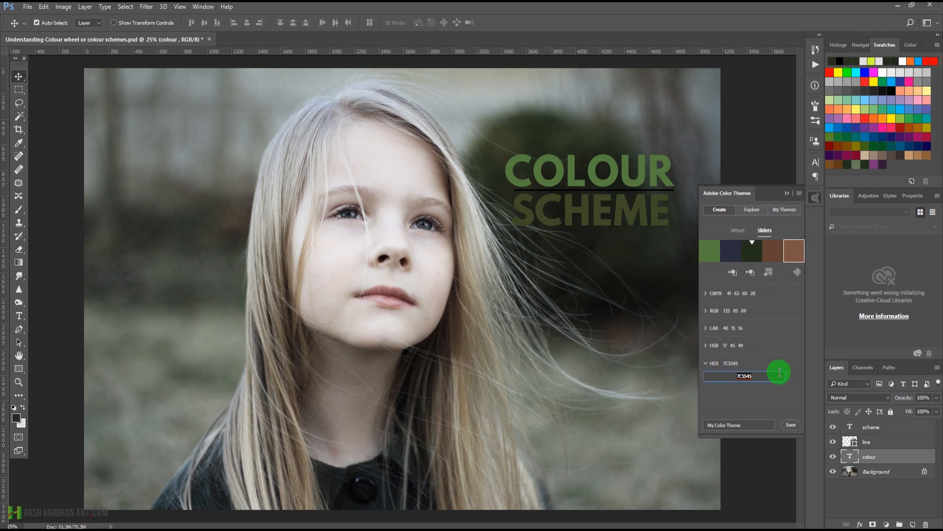
key(ctrl+c)
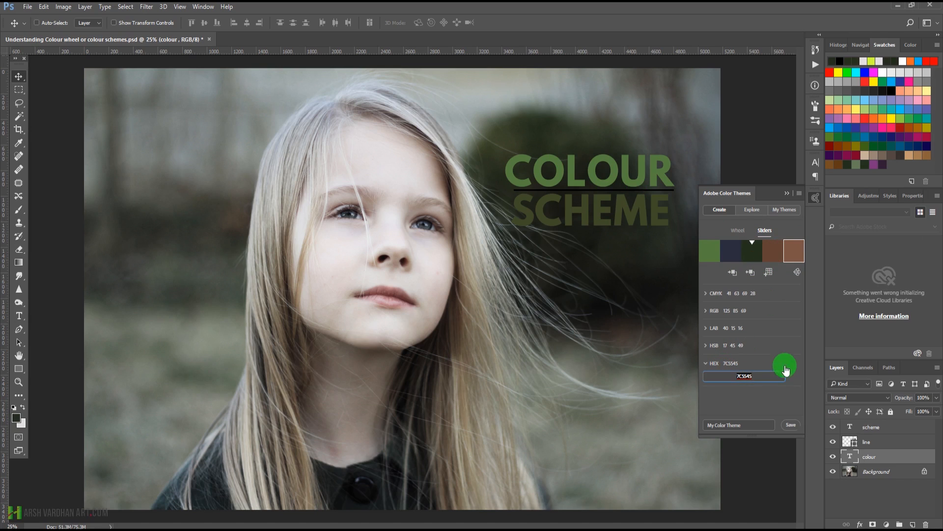
Set the SCHEME text's colour to HEX 7C5545 and put the character settings away.
click(860, 430)
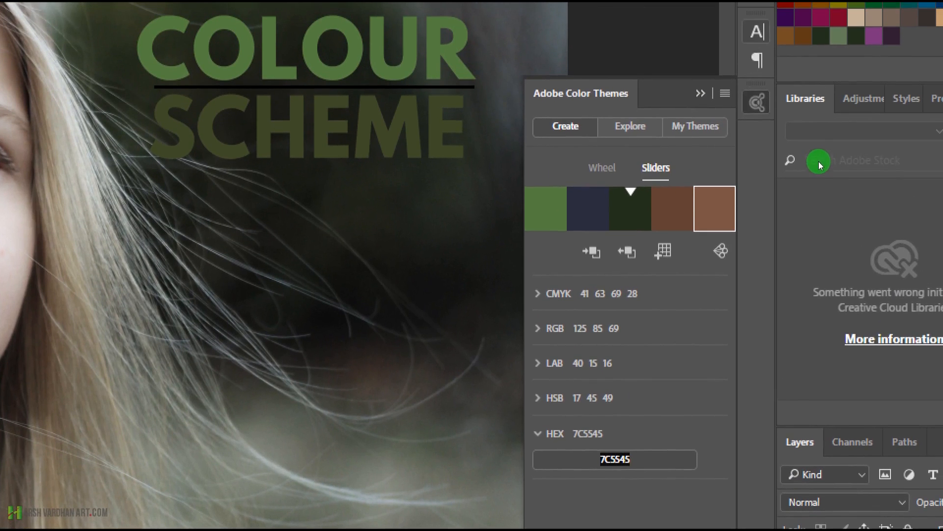
click(757, 32)
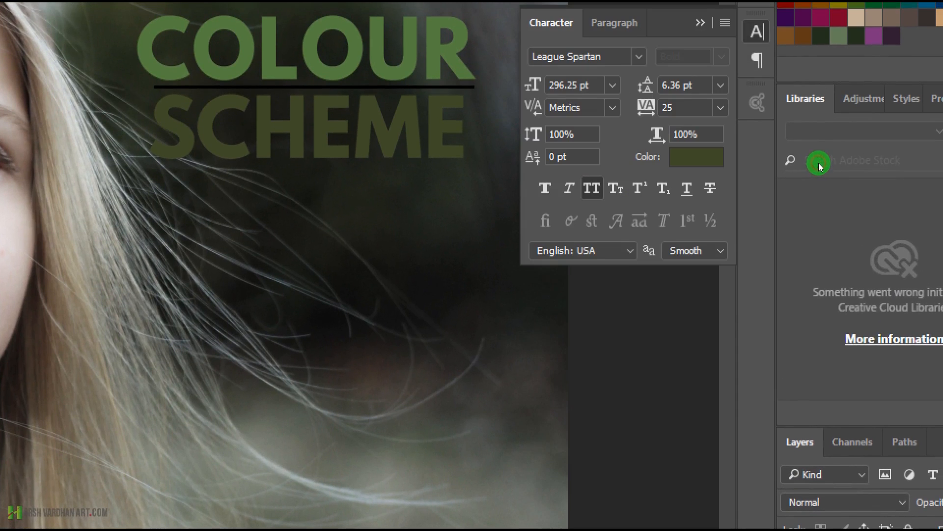
click(697, 157)
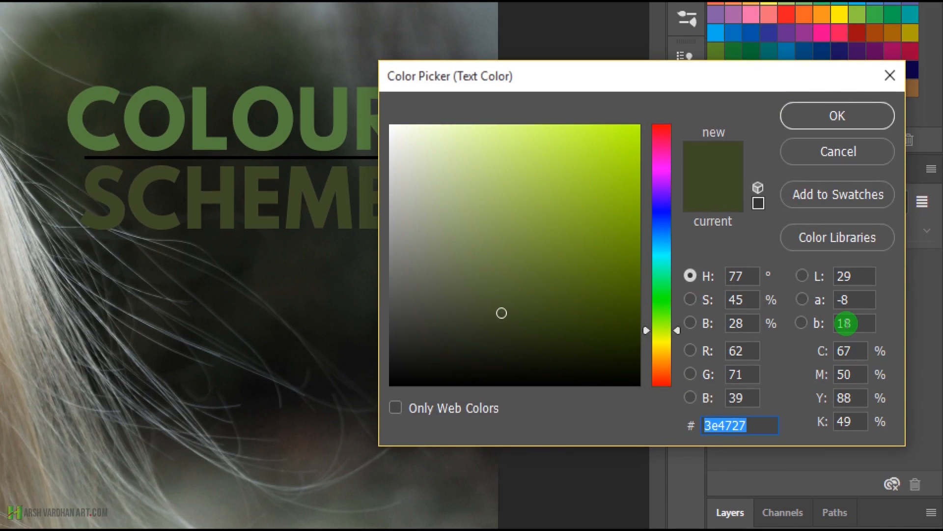
key(ctrl+v)
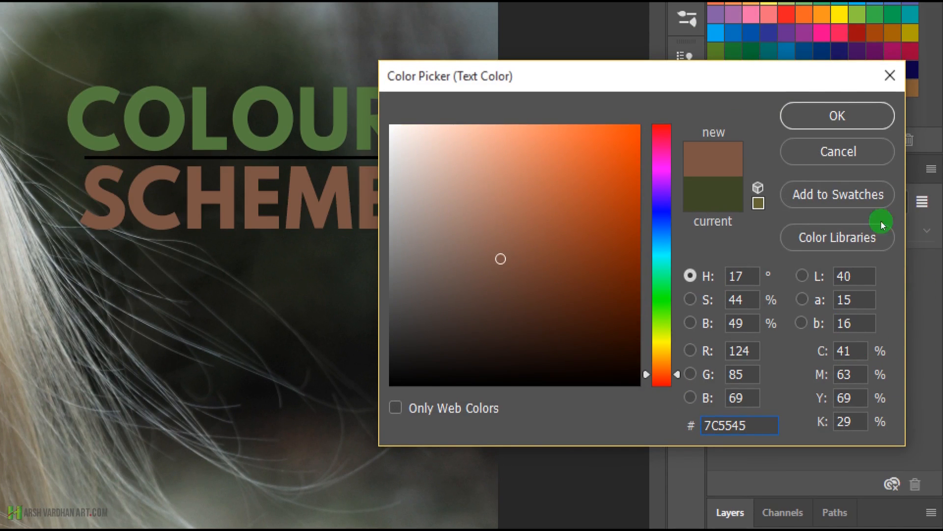
key(Return)
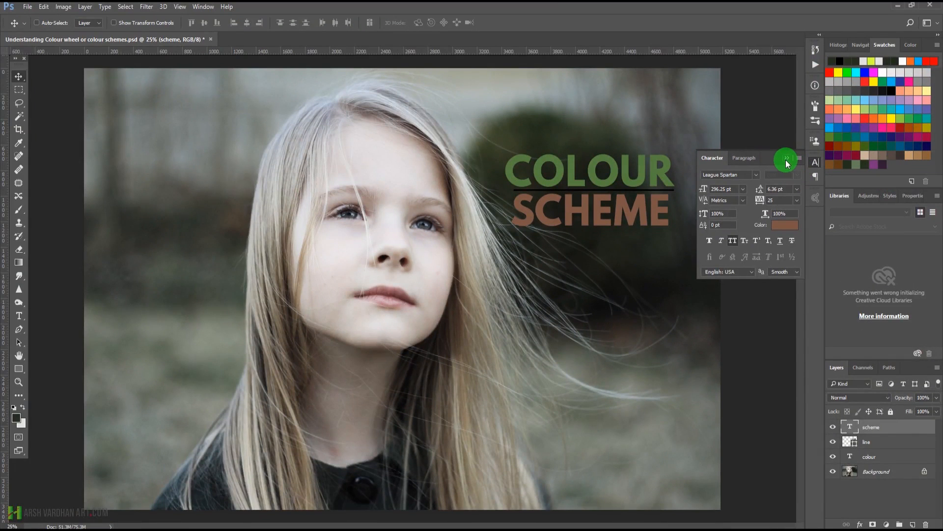
click(786, 159)
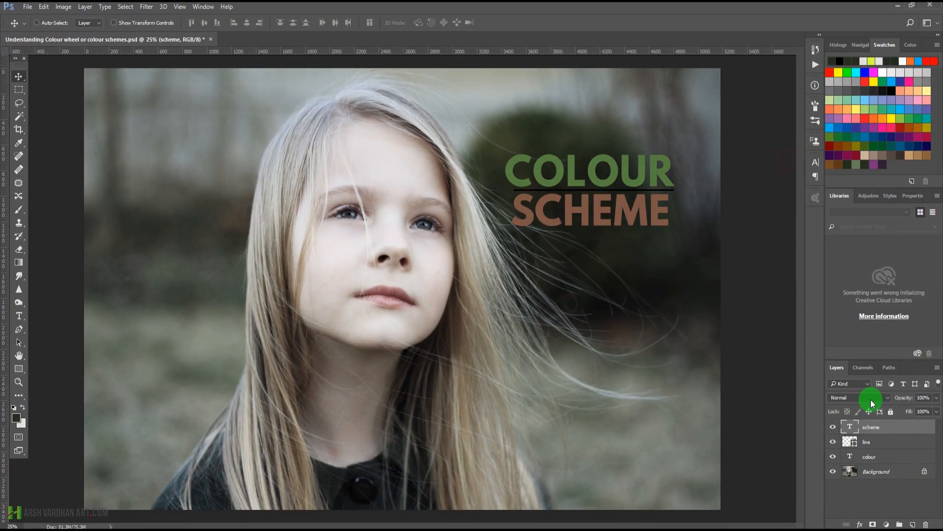
Keep only the scheme text layer active and change the theme's color rule to Complementary.
shift+click(870, 458)
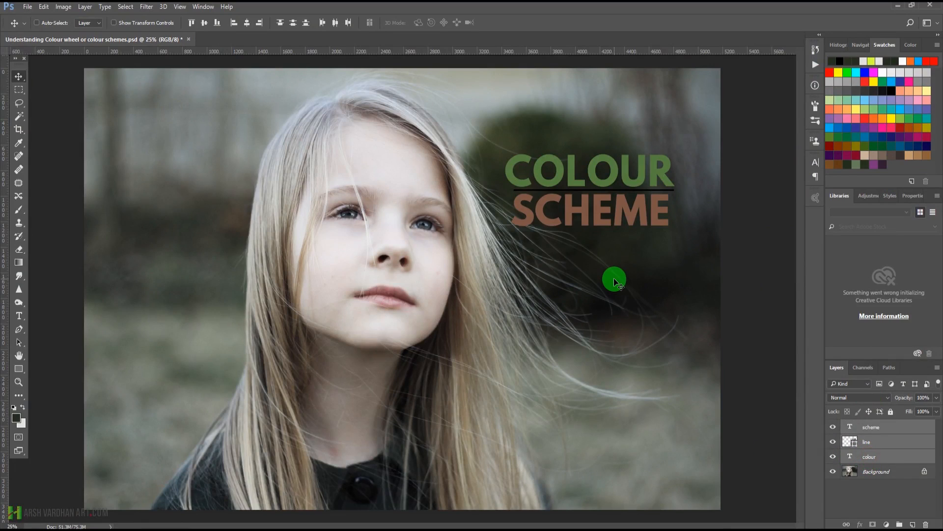
click(876, 459)
click(858, 432)
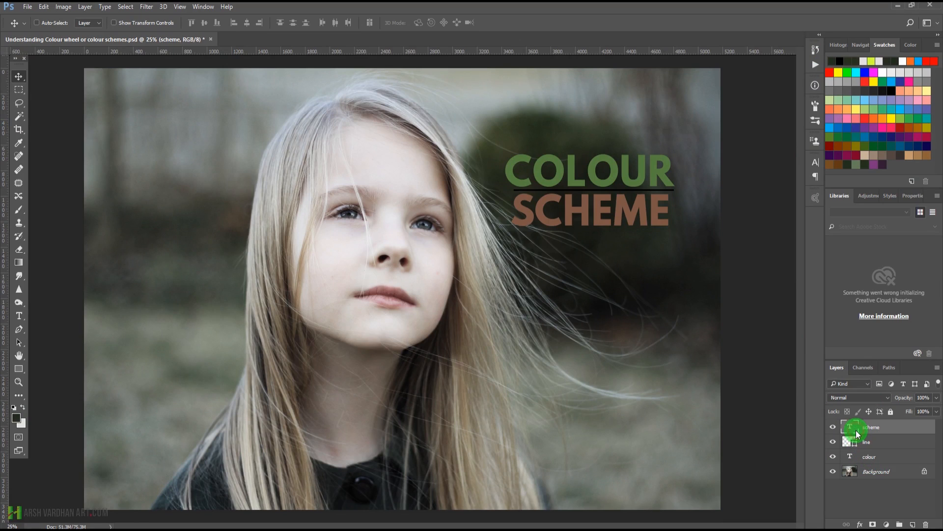
click(816, 198)
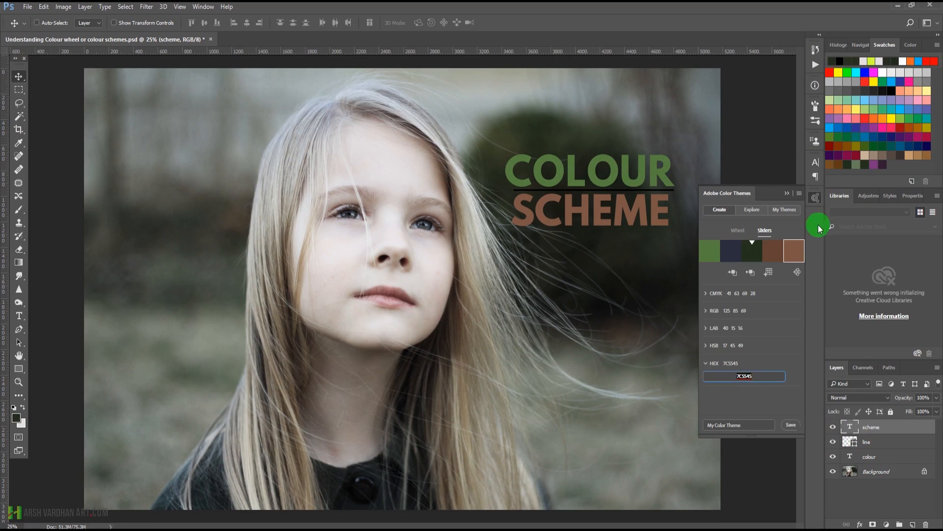
click(738, 231)
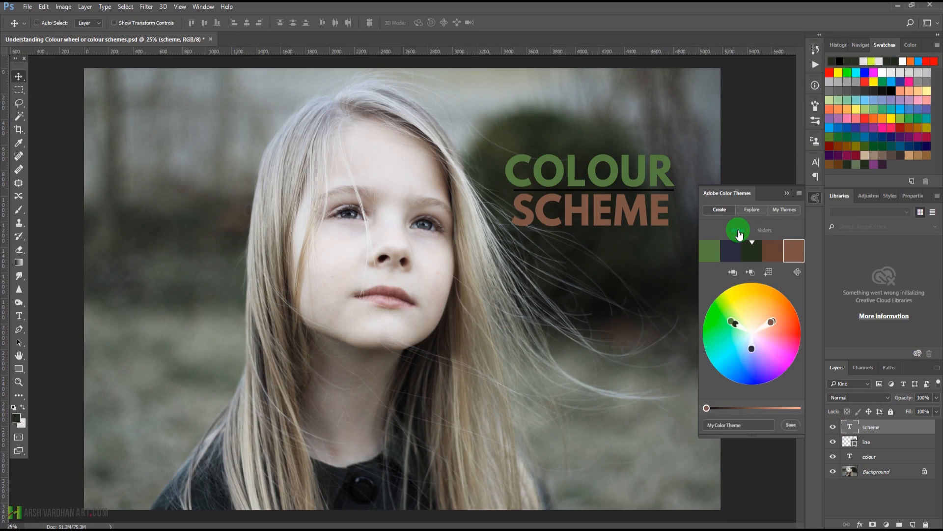
click(797, 273)
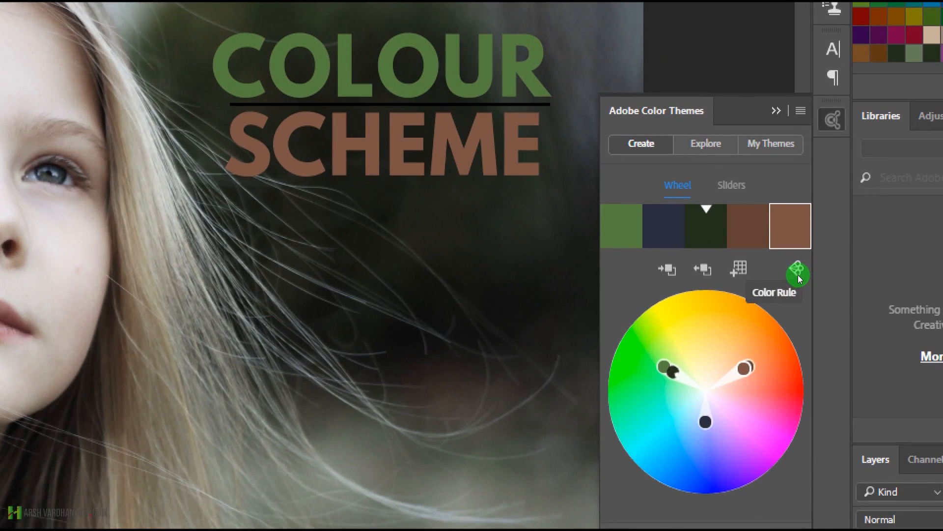
click(798, 274)
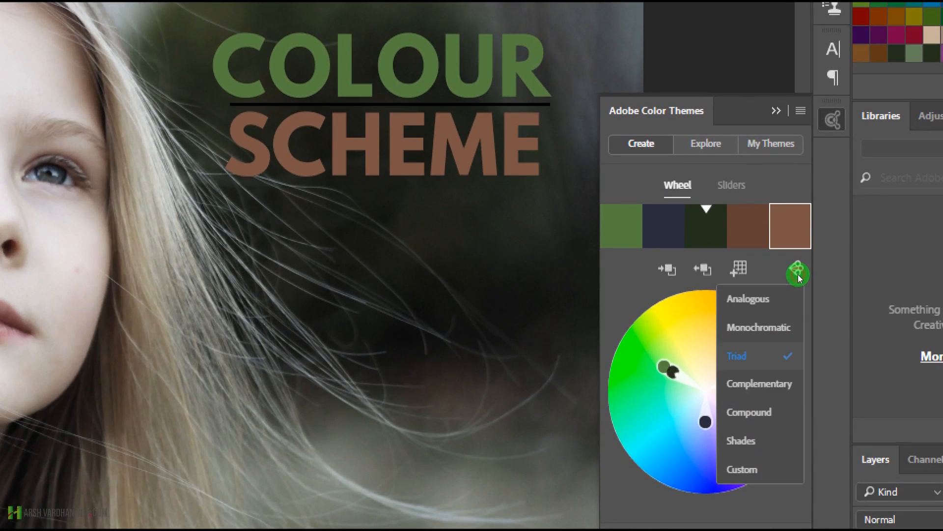
click(786, 334)
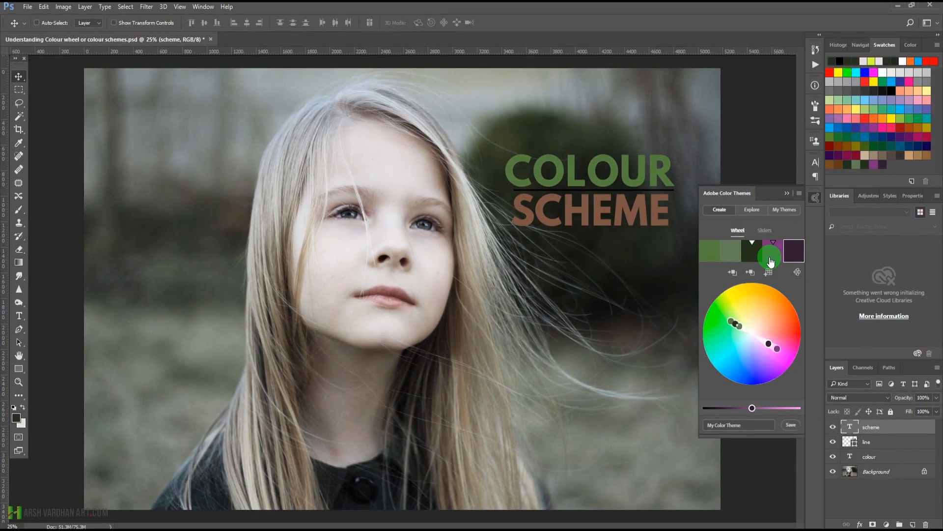
Copy the HEX code 7C327C of the Complementary theme's fourth colour.
click(772, 259)
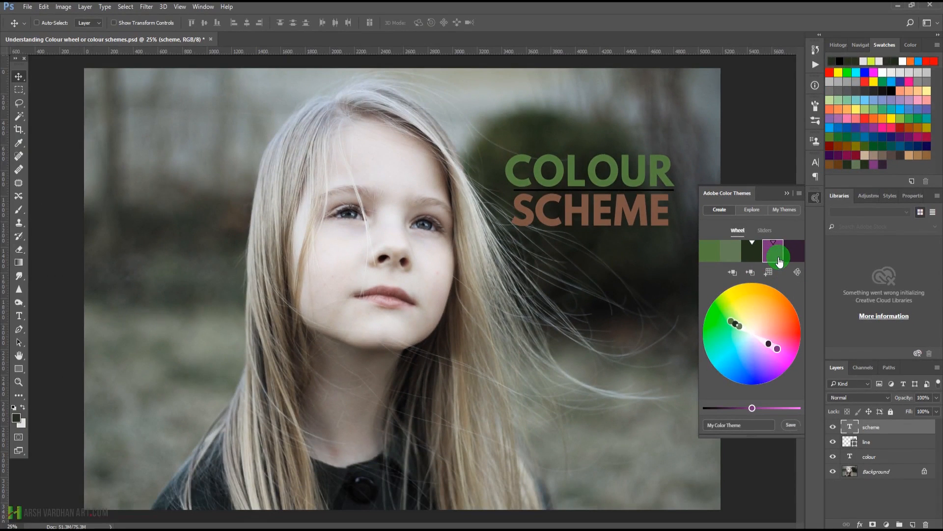
click(765, 230)
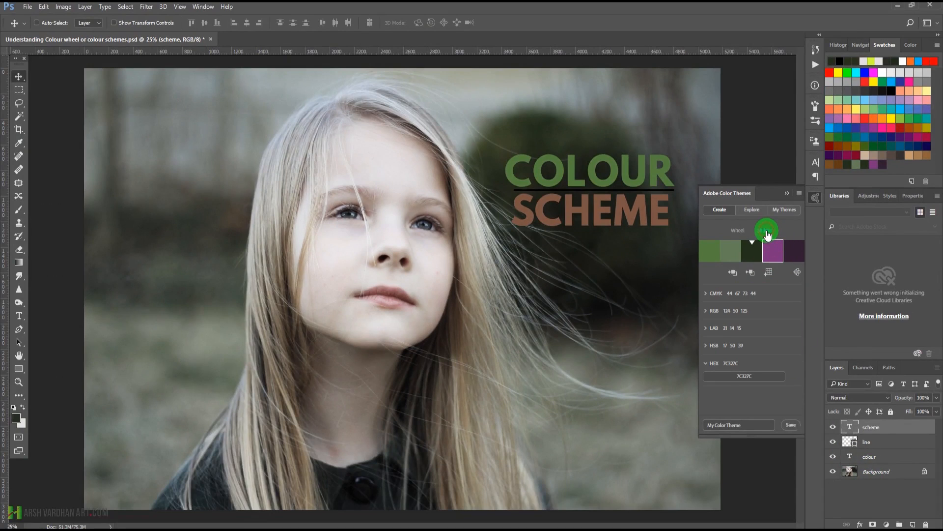
click(717, 381)
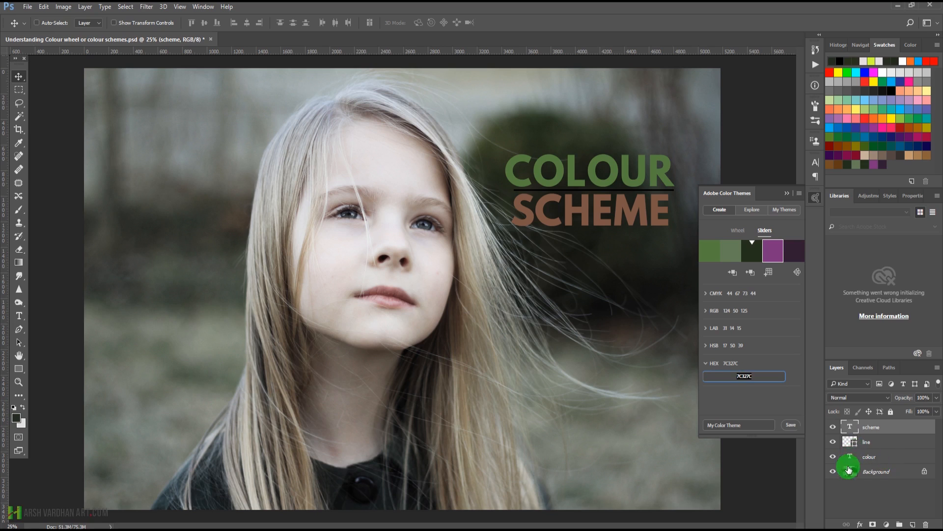
Set the SCHEME text's colour to the copied HEX 7C327C.
click(852, 428)
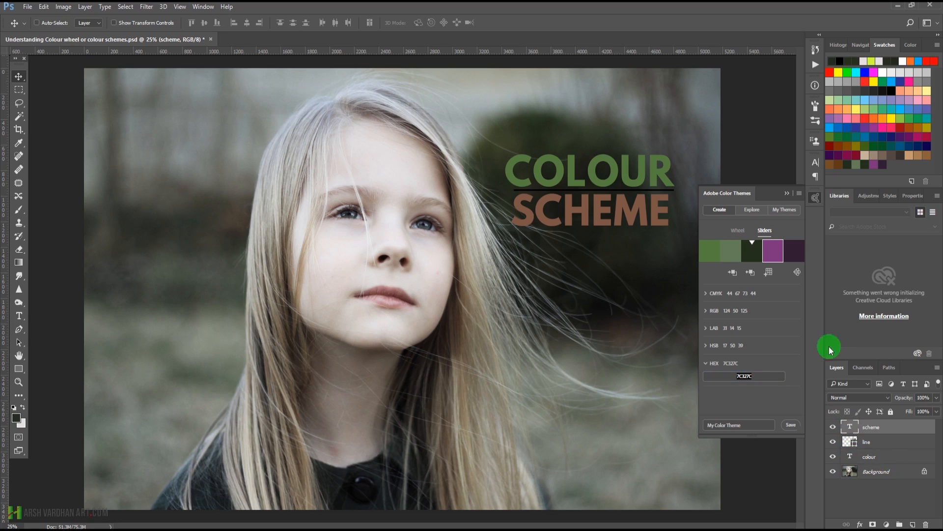
click(817, 162)
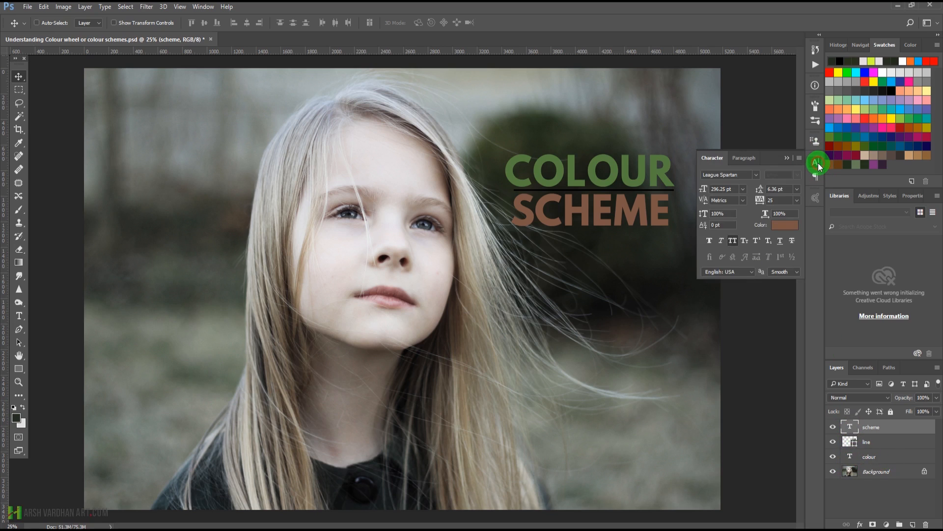
click(787, 227)
key(ctrl+v)
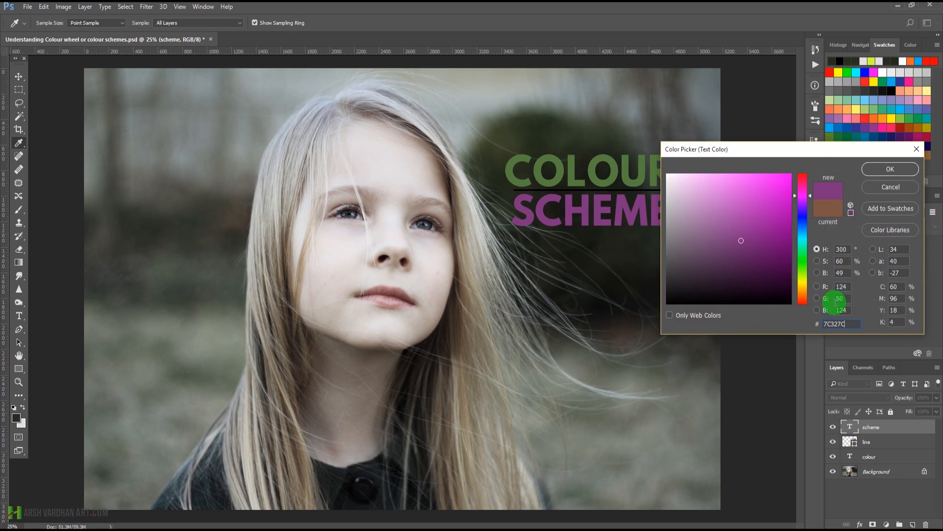
click(890, 170)
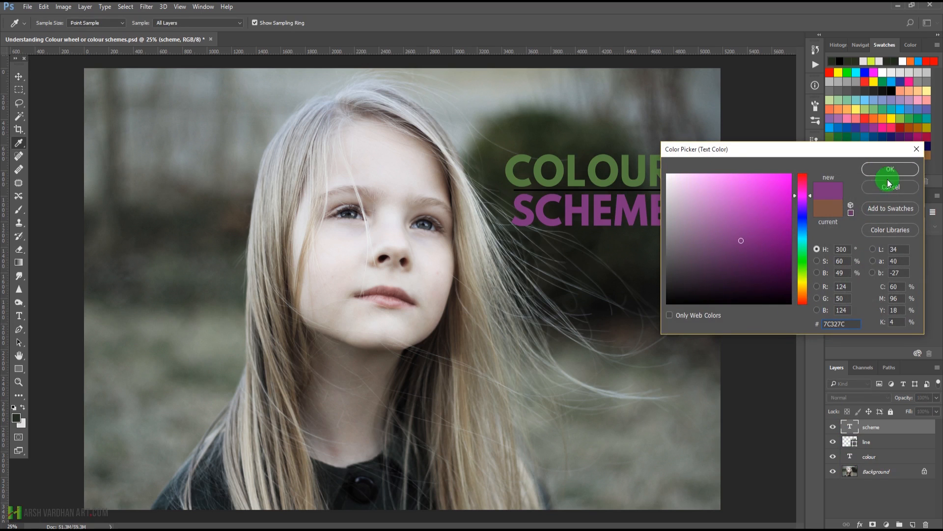
Make the colour text layer active and copy the HEX code 657C58 of the Complementary theme's second colour.
click(851, 456)
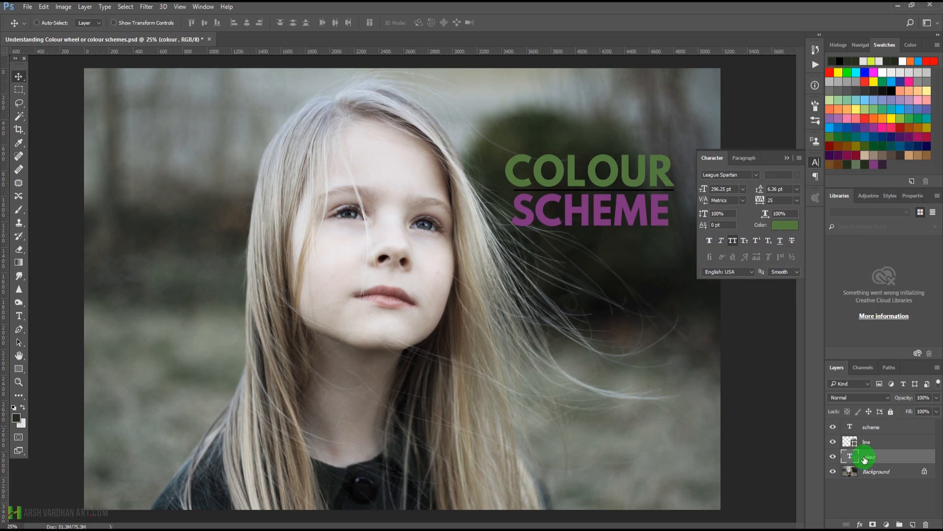
click(815, 198)
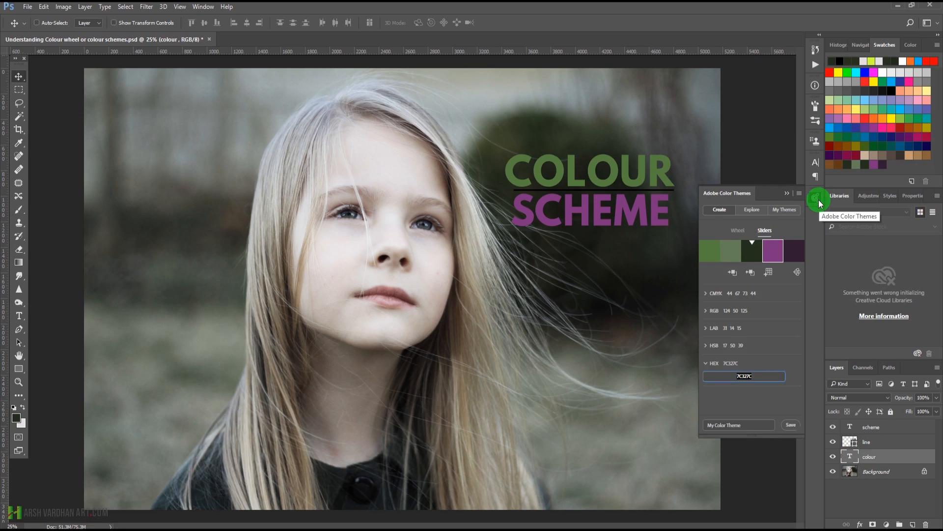
click(731, 254)
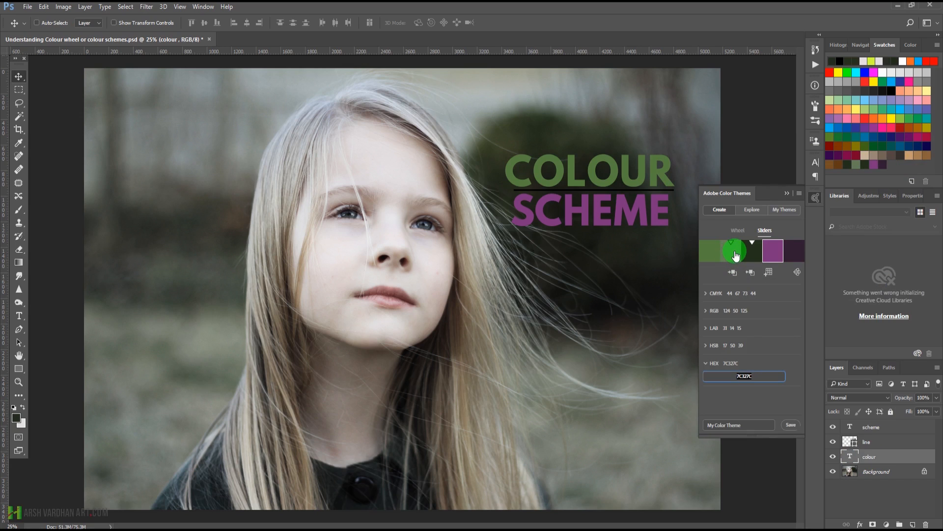
click(734, 252)
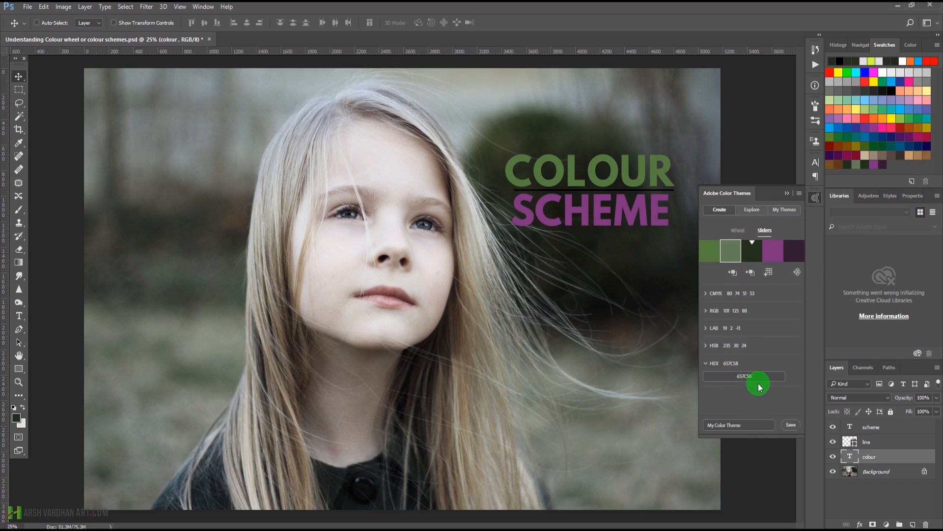
drag(762, 376, 695, 376)
key(ctrl+c)
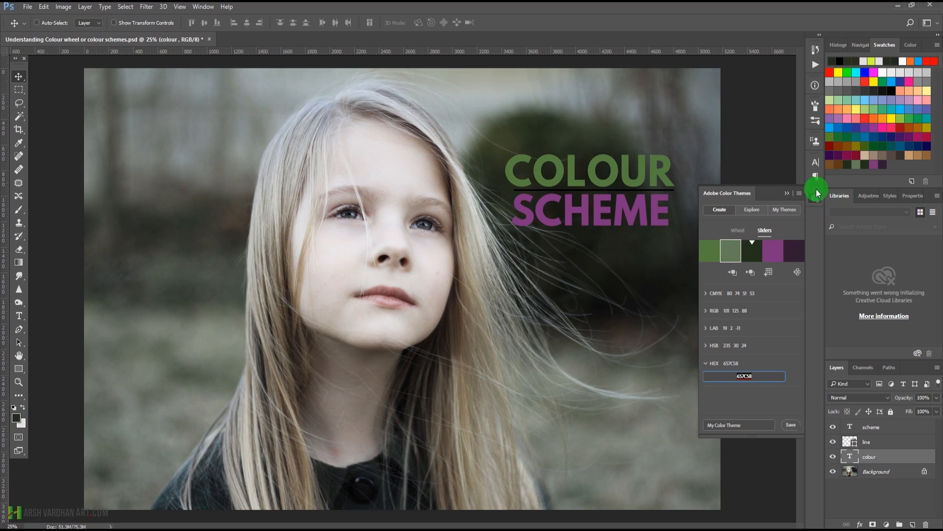
Set the COLOUR text's colour to HEX 657C58 and put the character settings away.
click(815, 164)
click(784, 226)
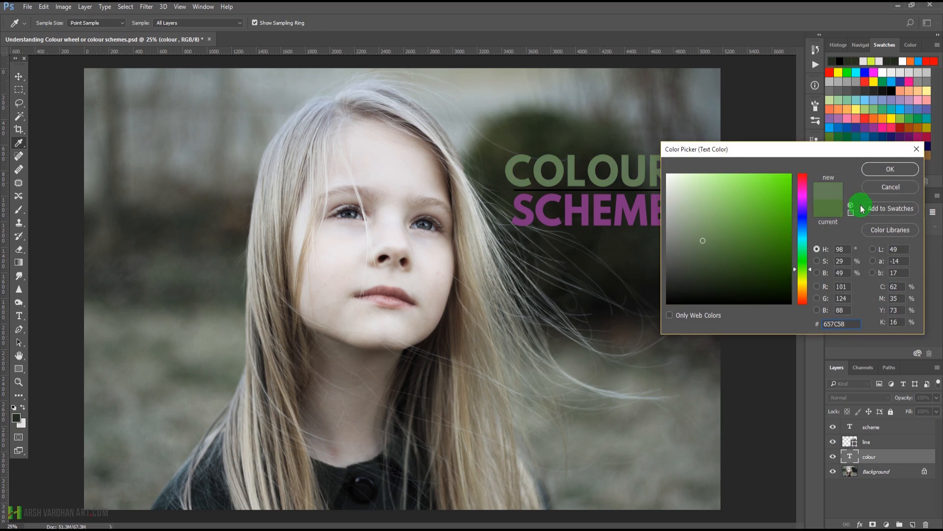
click(892, 167)
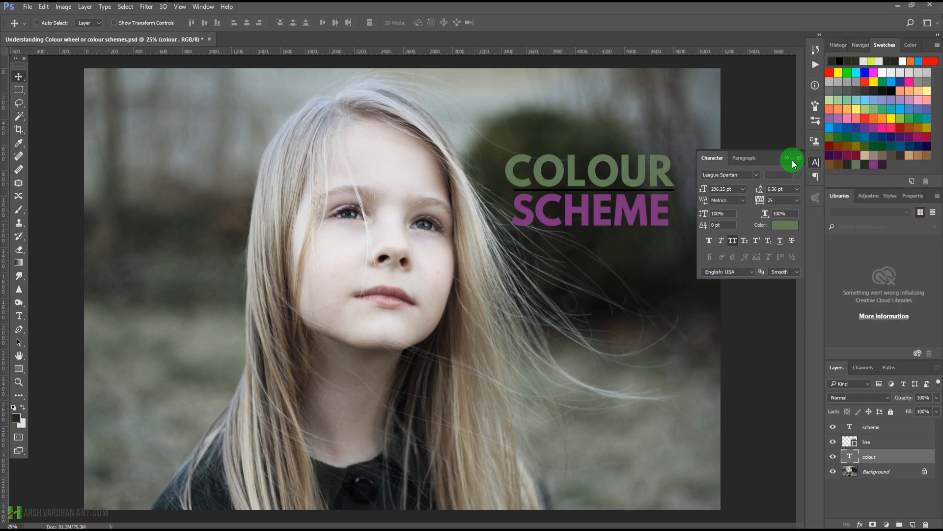
click(786, 158)
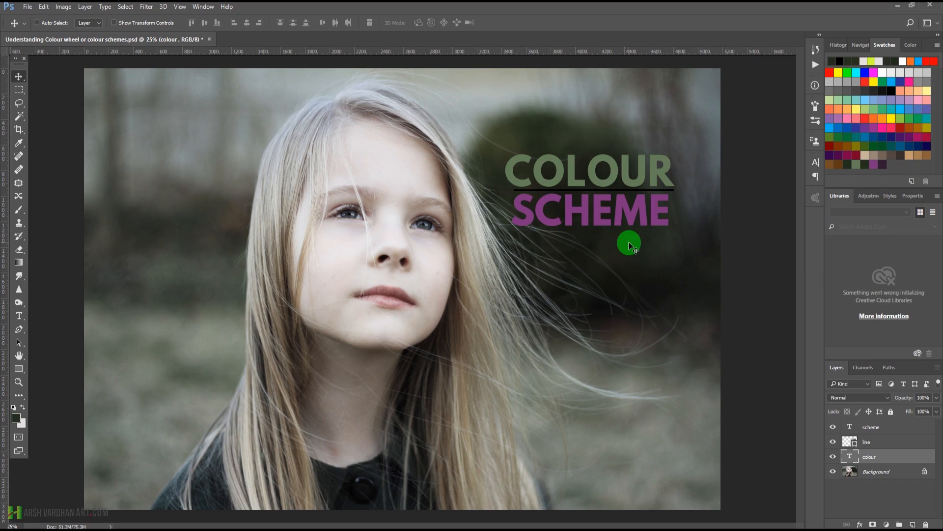
Try the Compound color rule on the theme and switch it to Shades.
click(816, 196)
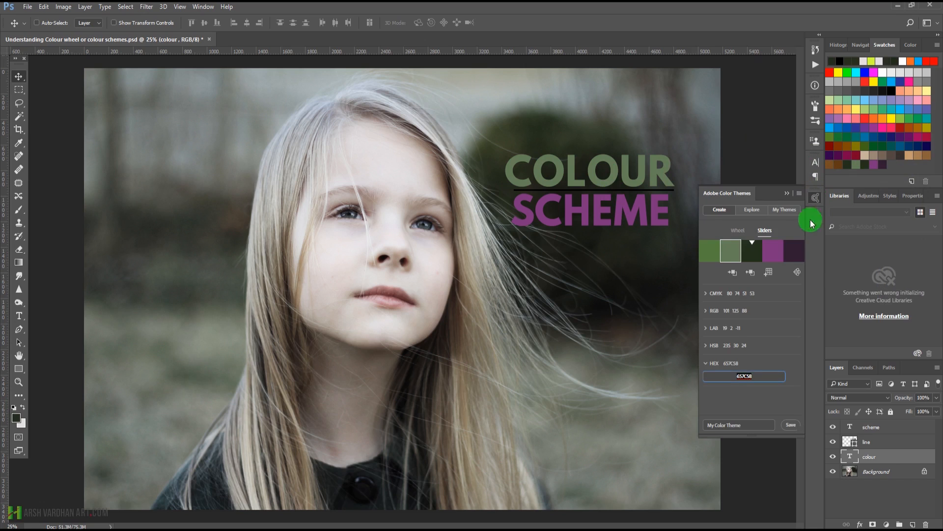
click(796, 270)
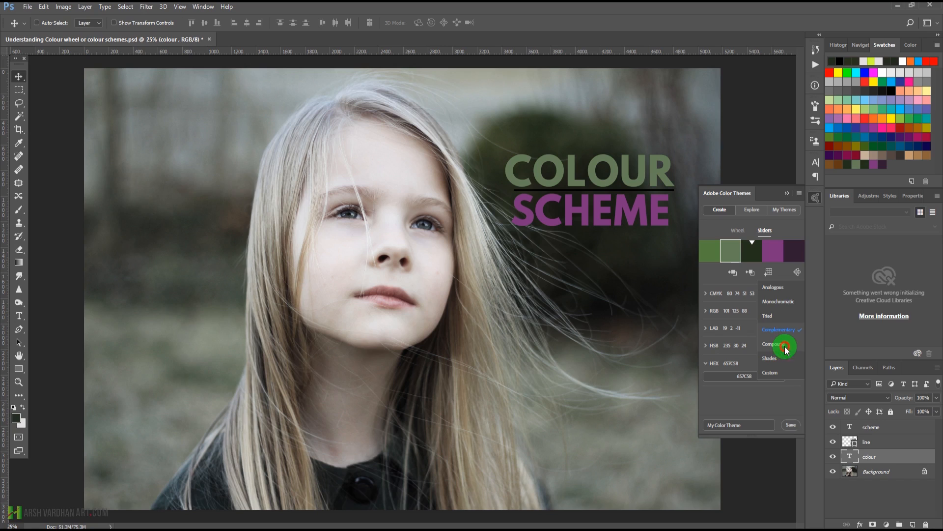
click(785, 347)
click(801, 275)
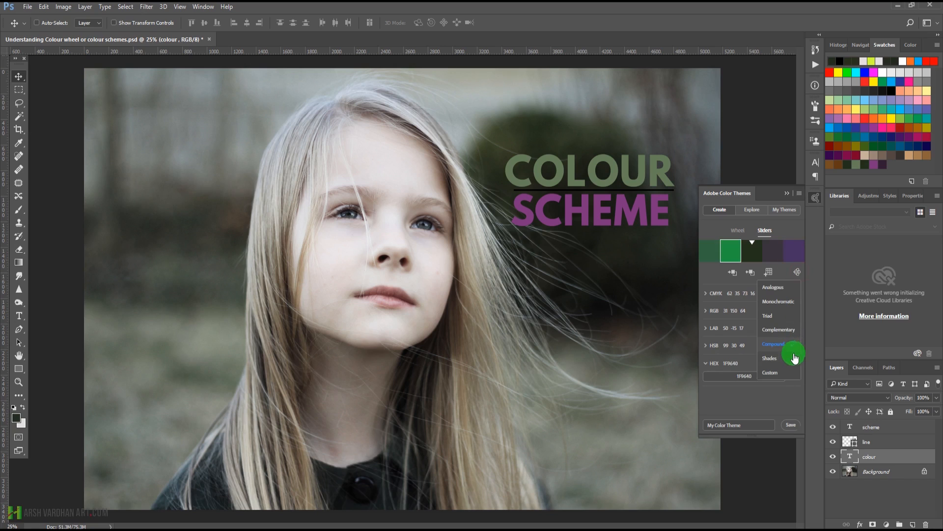
click(771, 357)
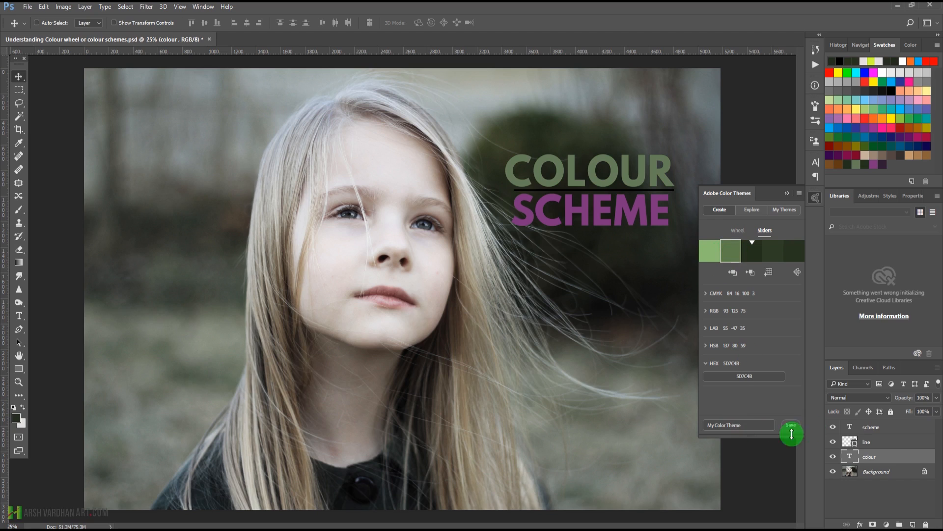
Set the COLOUR text's colour to HEX 5D7C4B, copied from the Shades theme's second colour.
click(719, 375)
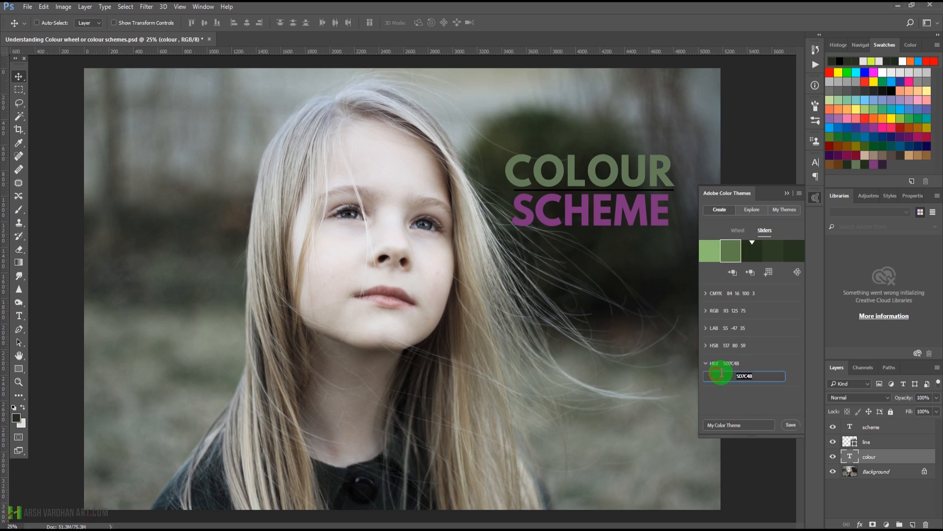
click(816, 167)
click(781, 224)
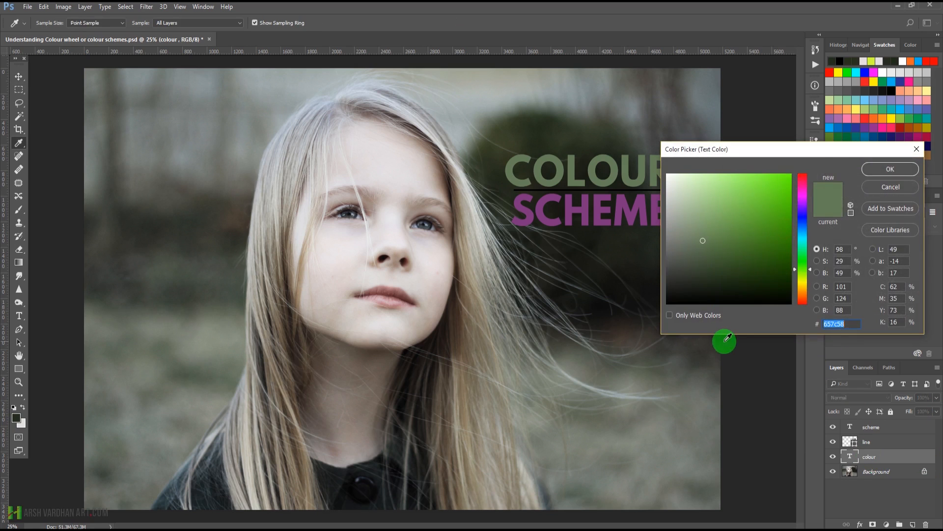
click(890, 169)
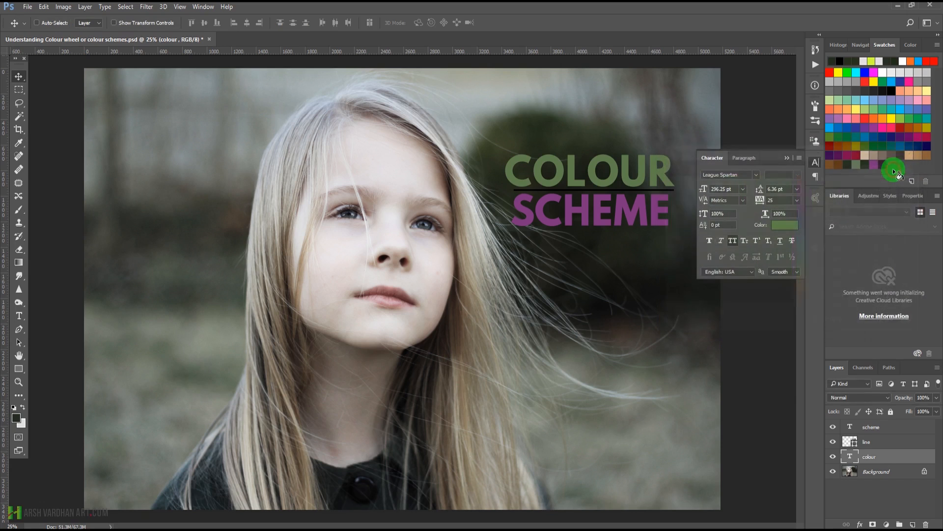
Make the scheme text layer active and copy the HEX code 8CBC72 of the Shades theme's first colour.
click(847, 430)
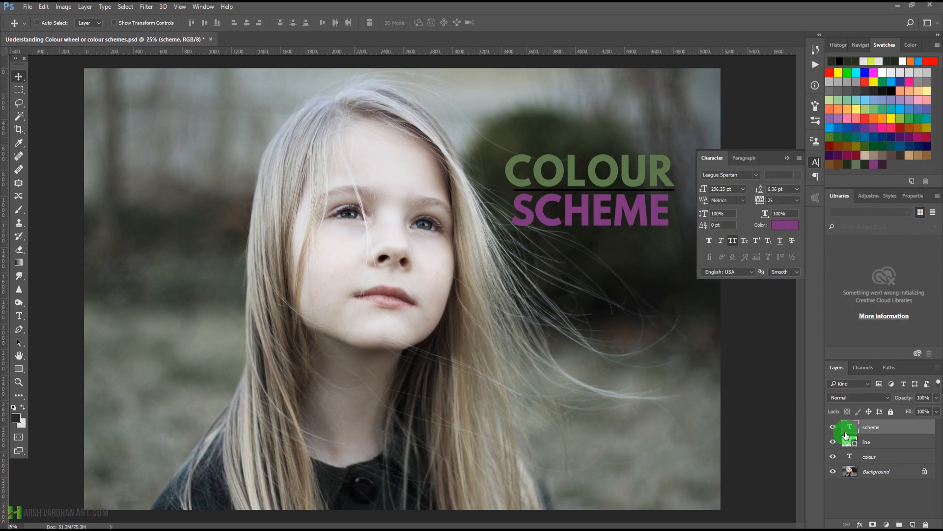
click(816, 197)
click(713, 249)
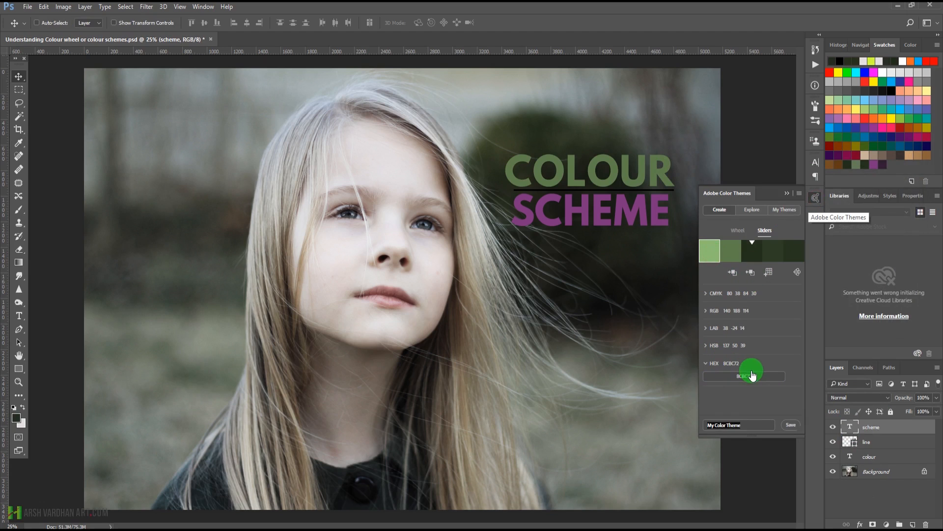
drag(759, 375, 703, 377)
click(878, 263)
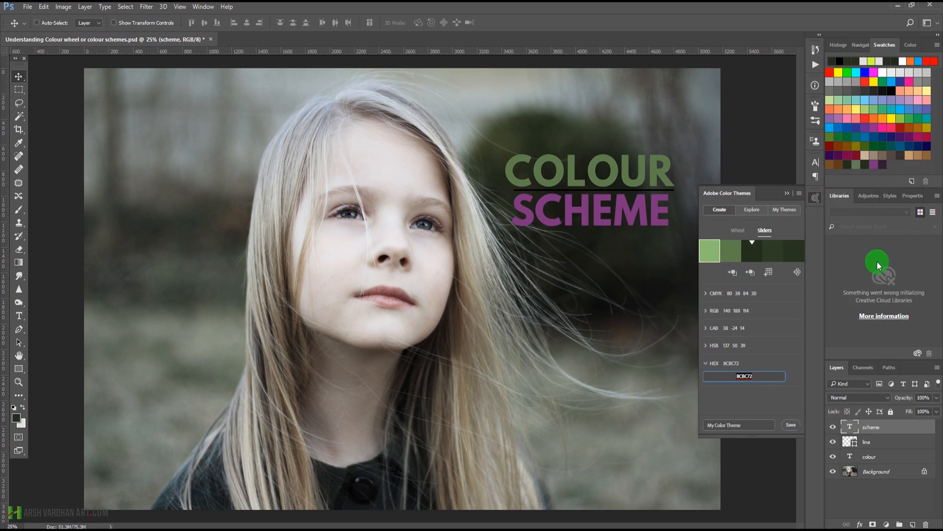
Set the SCHEME text's colour to HEX 8CBC72 and put the character settings away.
click(816, 166)
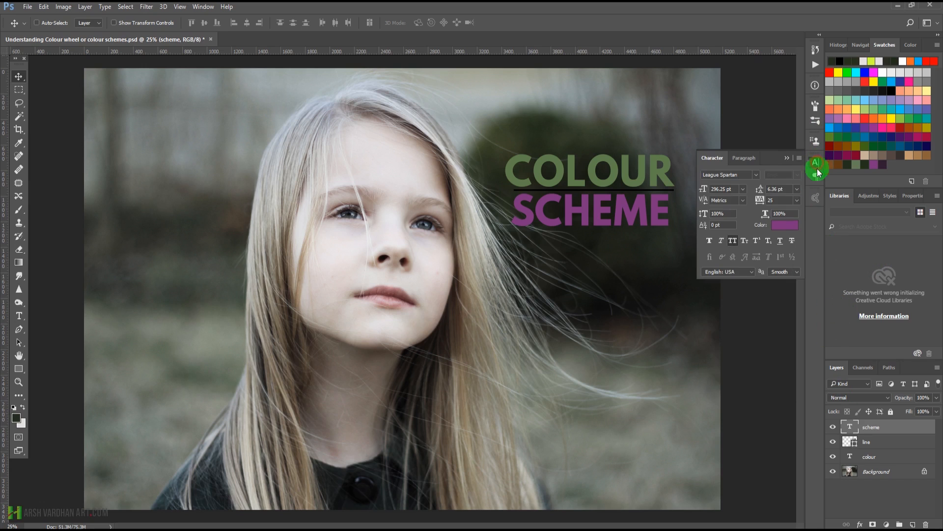
click(786, 225)
key(ctrl+v)
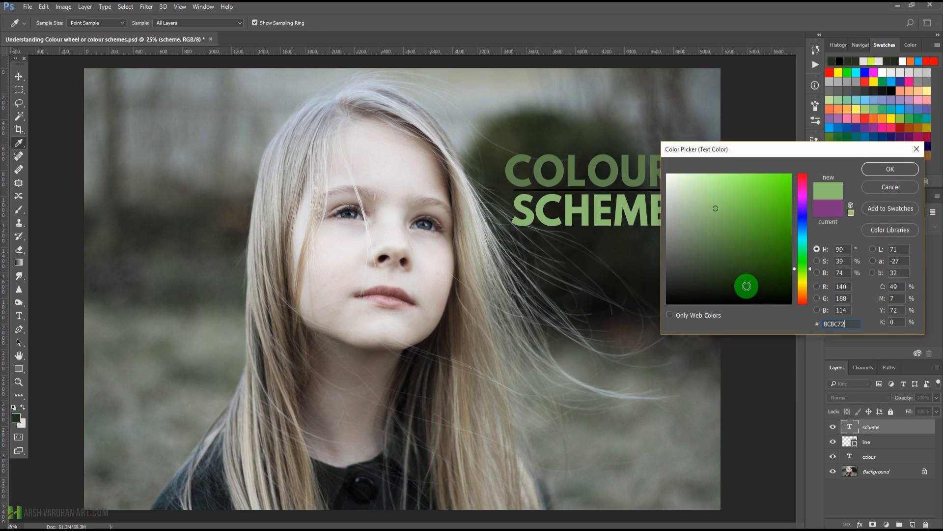
click(877, 169)
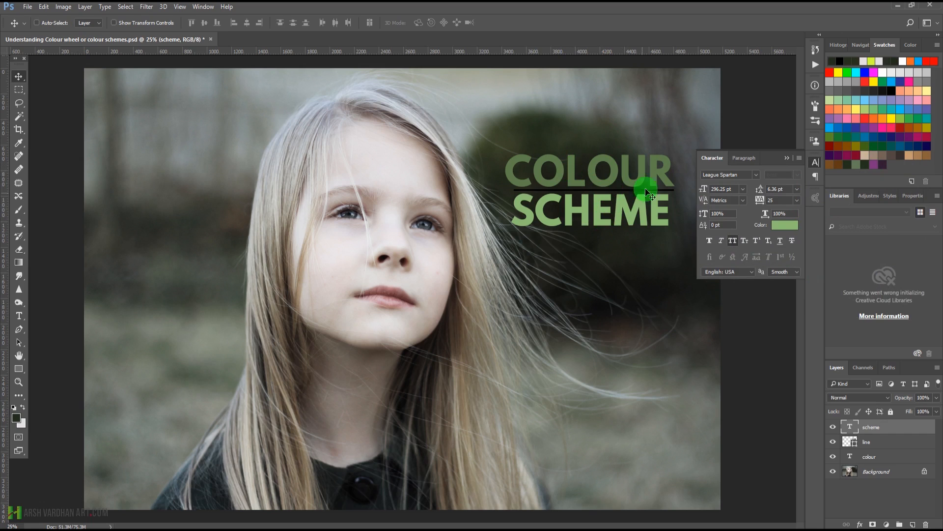
click(785, 157)
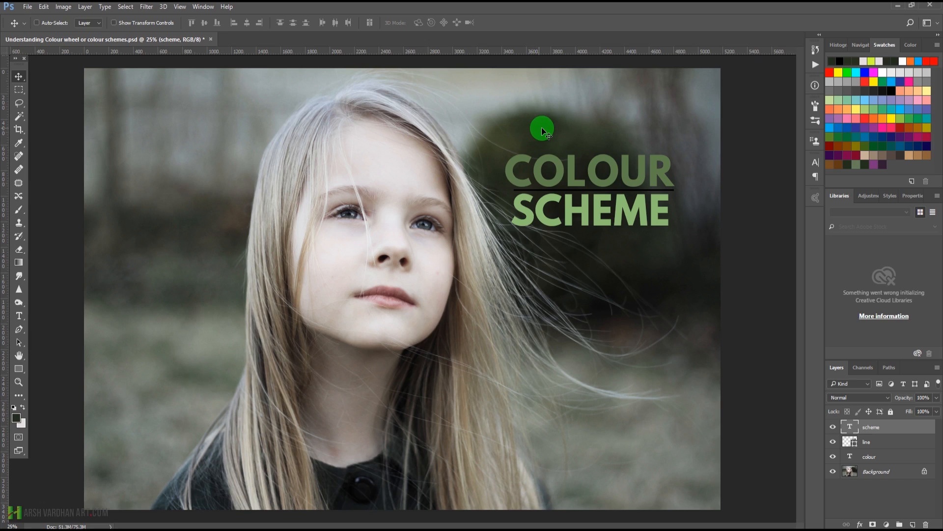
Show the theme on the color wheel and apply the Complementary rule followed by the Triad rule.
click(814, 200)
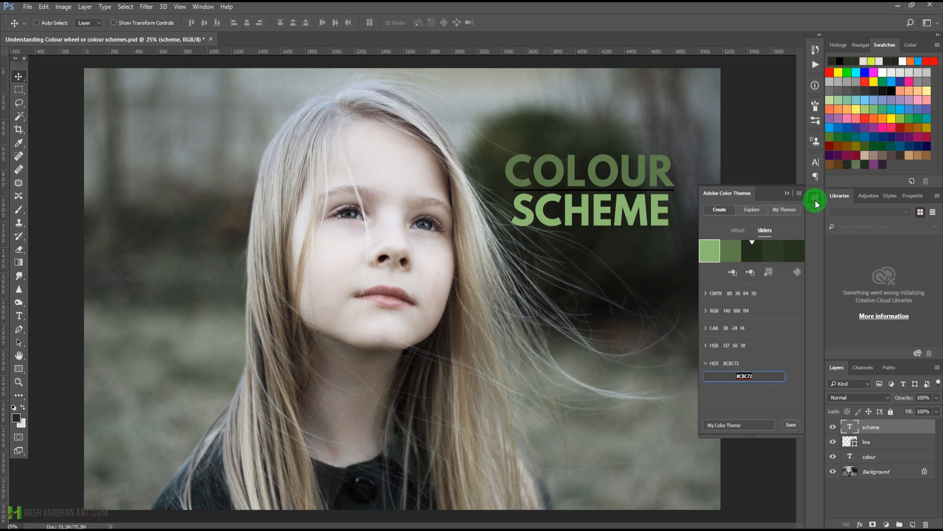
click(738, 233)
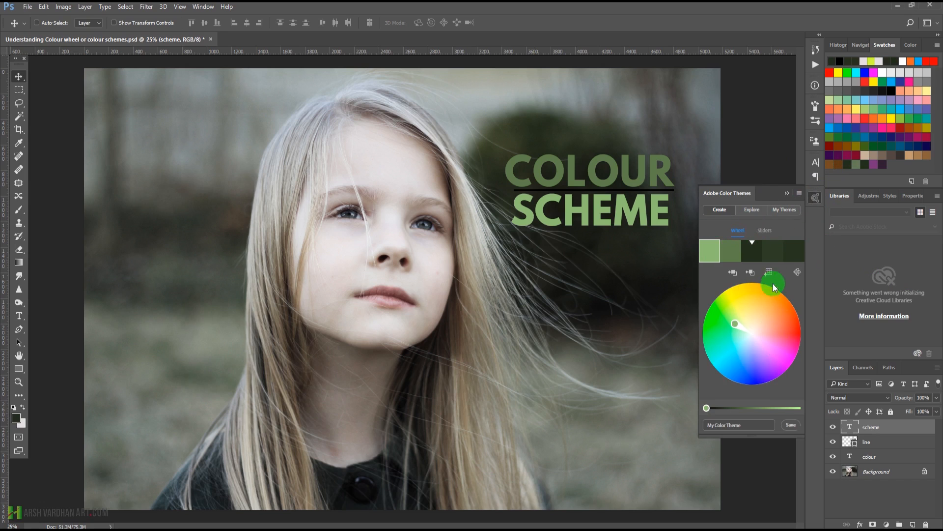
click(803, 274)
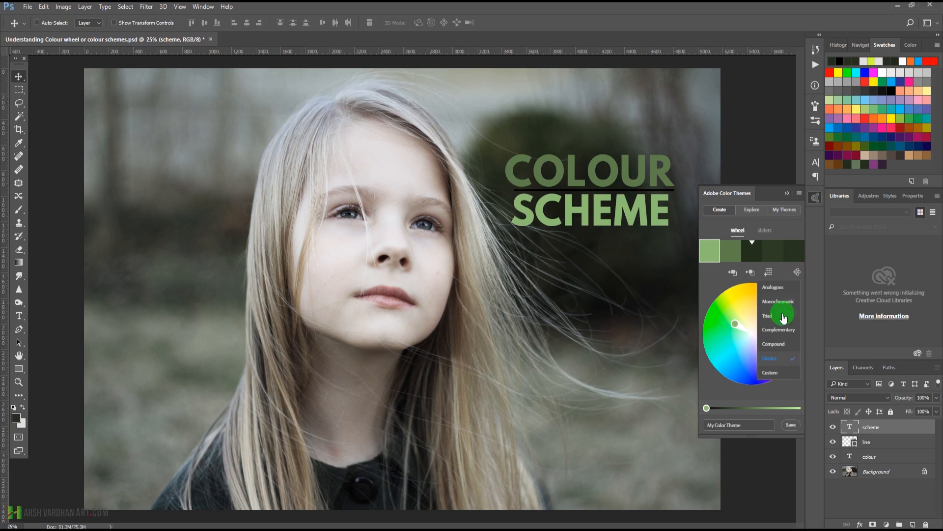
click(787, 334)
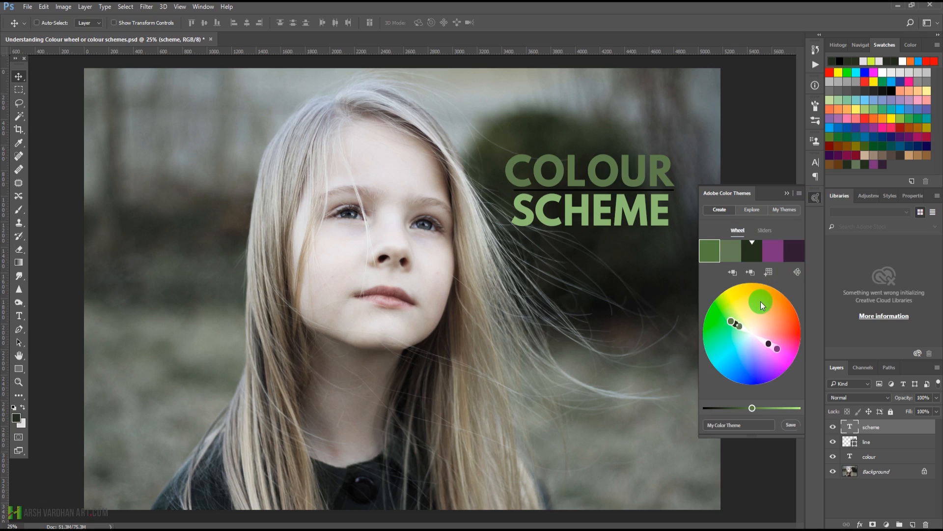
click(797, 273)
click(779, 316)
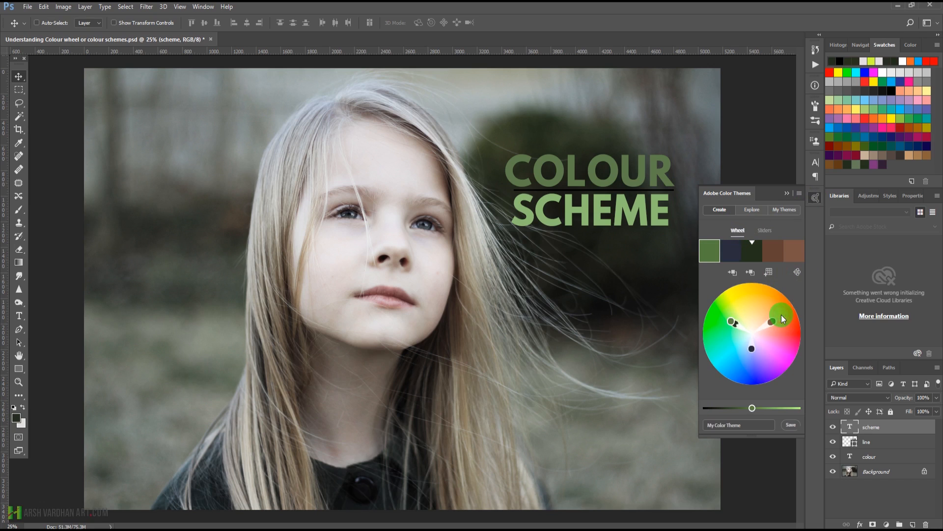
Adjust the Triad theme on the wheel: shift the first colour through orange to yellow and move the purple and teal colours further outward.
mouse_move(732, 319)
mouse_down()
mouse_move(751, 302)
mouse_move(746, 294)
mouse_move(752, 298)
mouse_up()
click(774, 344)
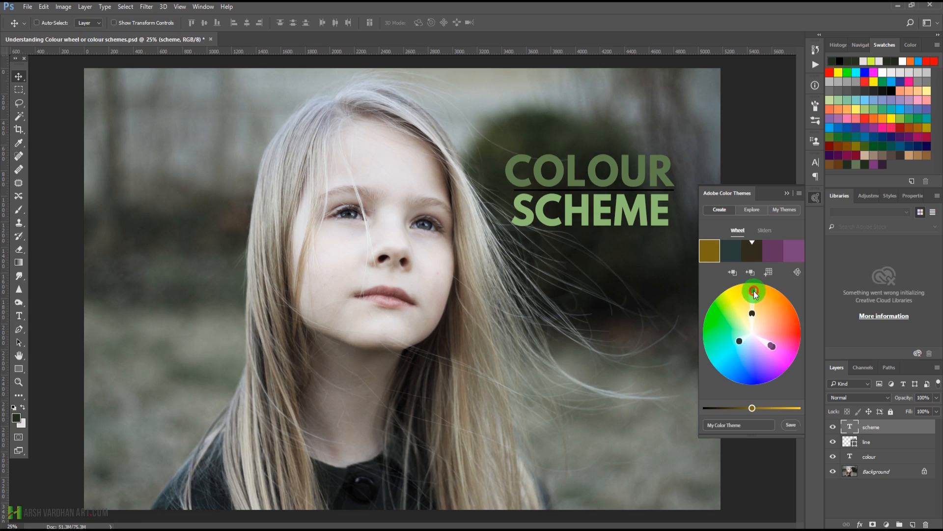
drag(754, 290, 765, 294)
mouse_move(768, 351)
mouse_down()
mouse_move(777, 370)
mouse_move(759, 372)
mouse_move(779, 362)
mouse_up()
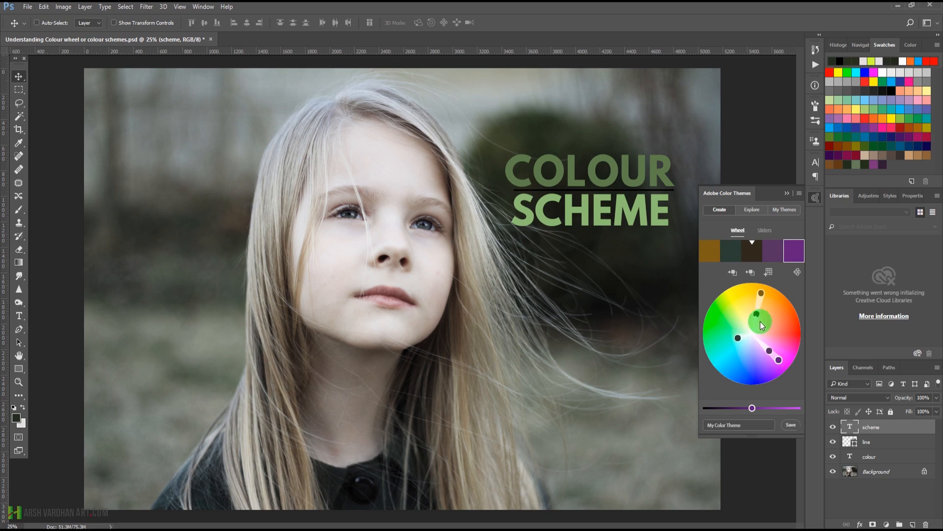
drag(738, 338, 722, 343)
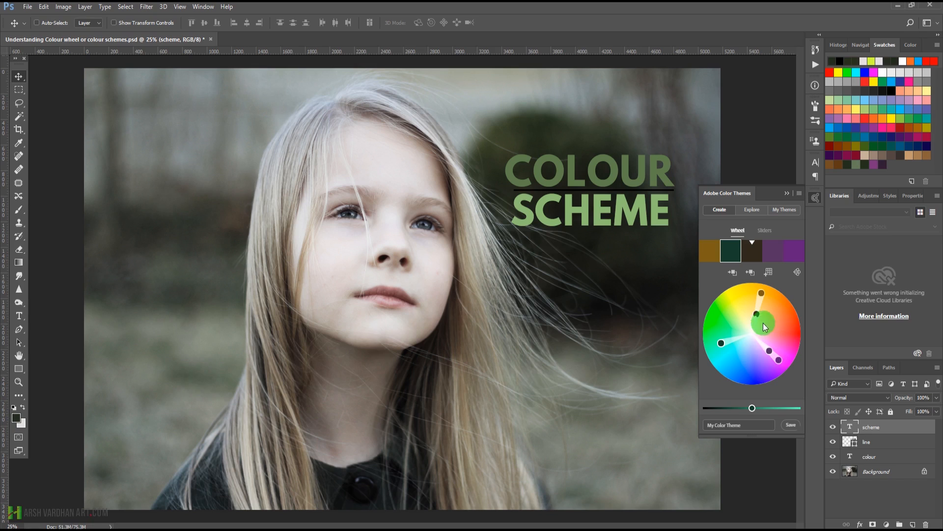
drag(763, 296, 734, 292)
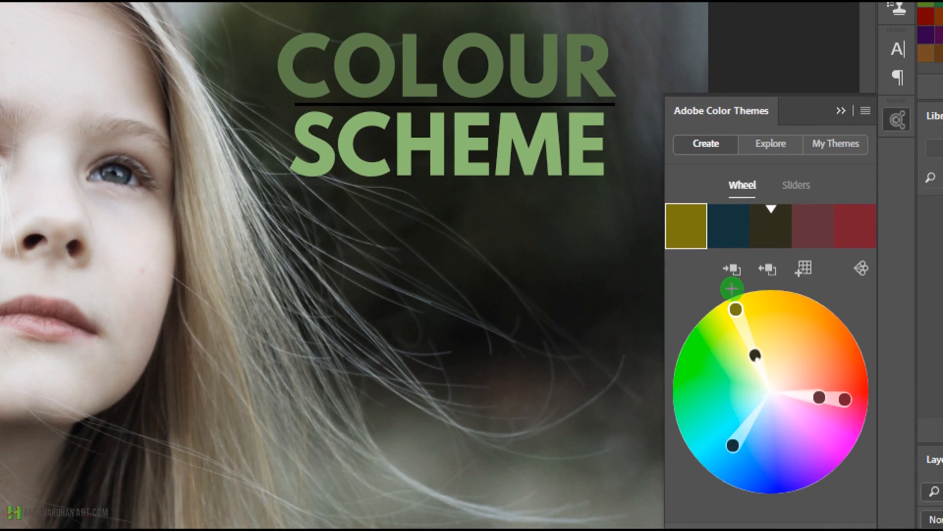
Fine-tune the Triad theme on the color wheel by shifting its first colour slightly within the yellow hues.
drag(738, 290, 739, 293)
click(733, 273)
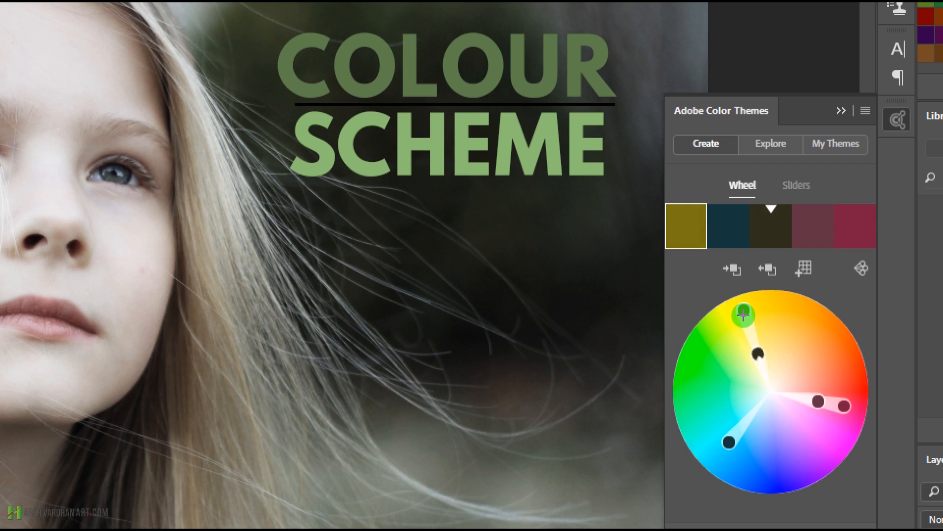
mouse_move(748, 315)
mouse_down()
mouse_move(752, 328)
mouse_move(737, 315)
mouse_move(748, 310)
mouse_move(730, 318)
mouse_move(730, 307)
mouse_move(744, 320)
mouse_up()
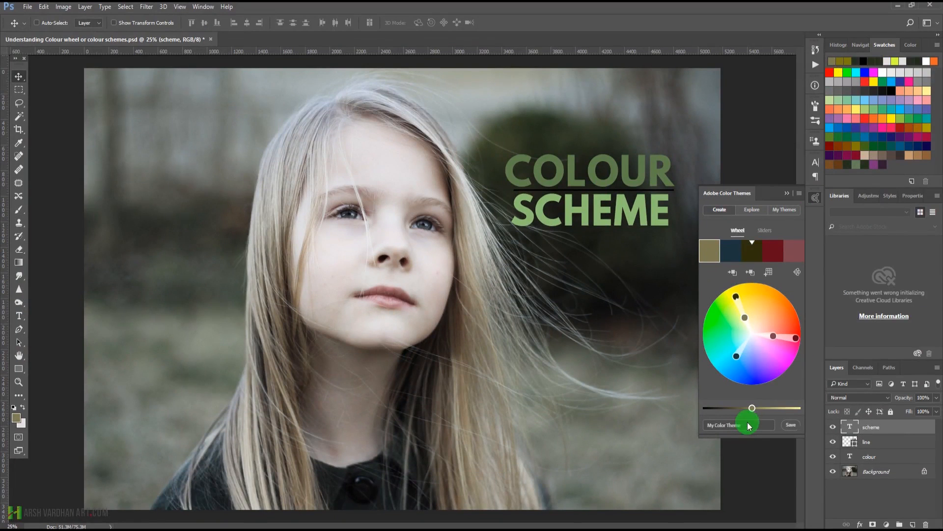
Copy the HEX code 7C7A51 of the theme's first colour and apply it to the SCHEME text.
click(763, 239)
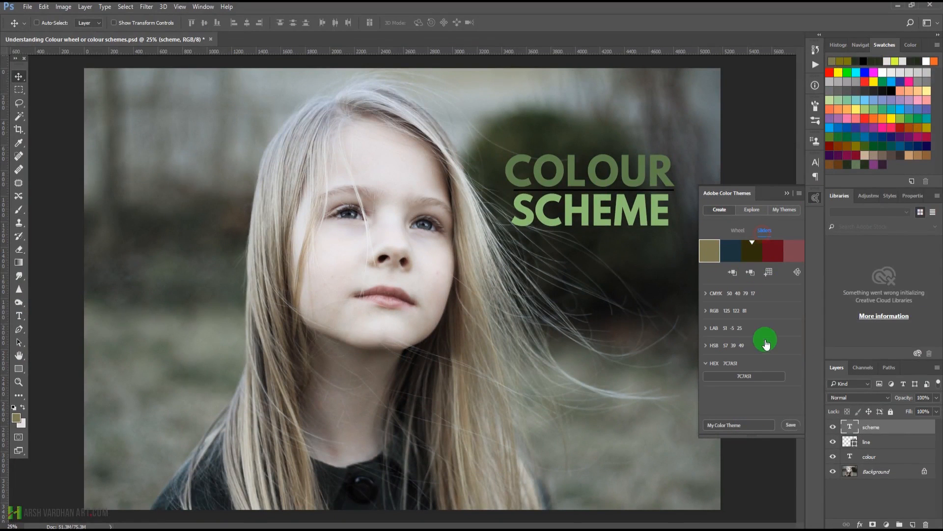
click(712, 376)
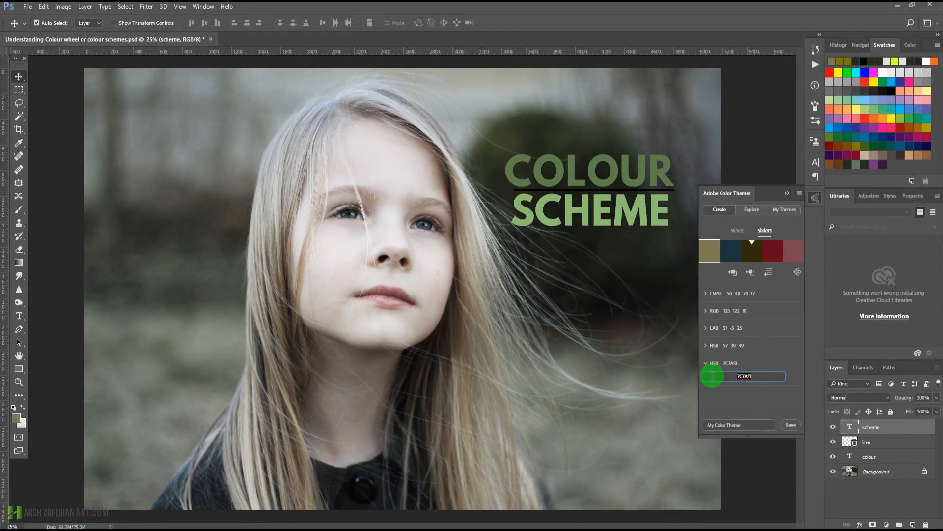
key(ctrl+c)
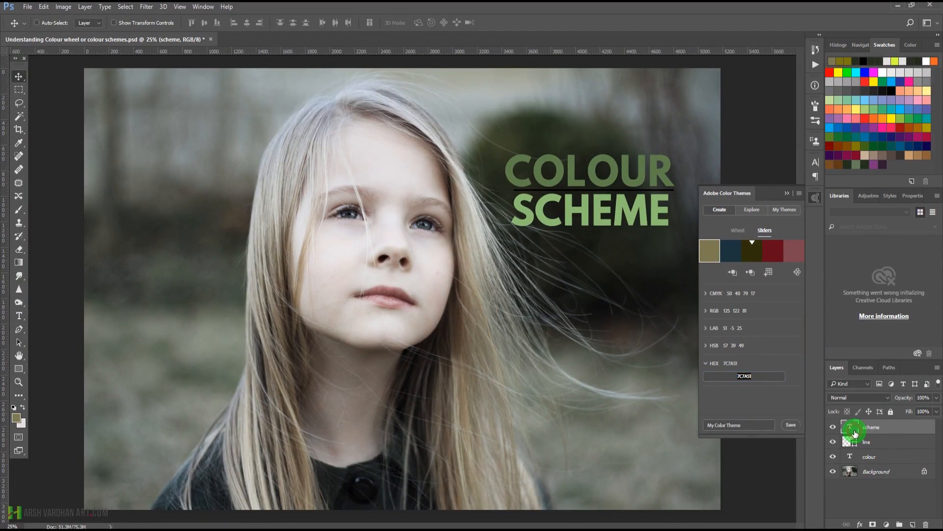
click(816, 163)
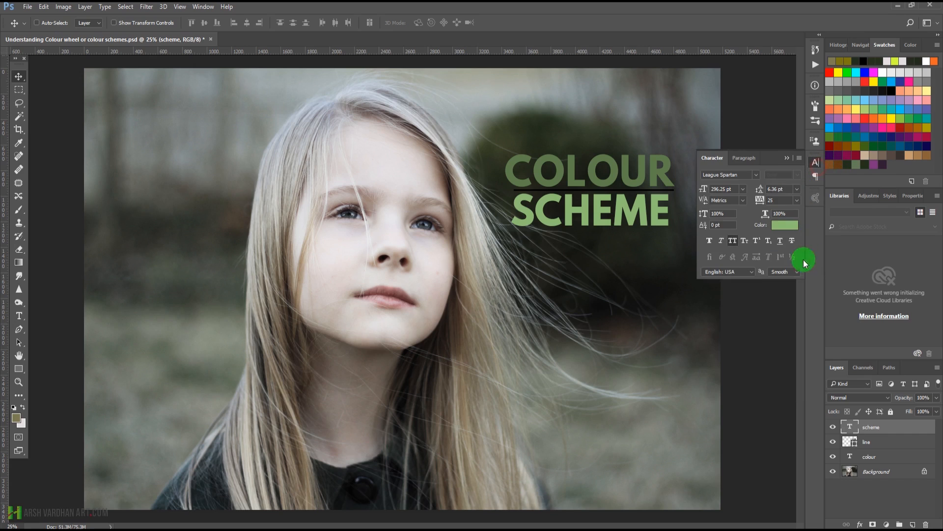
click(792, 227)
key(ctrl+v)
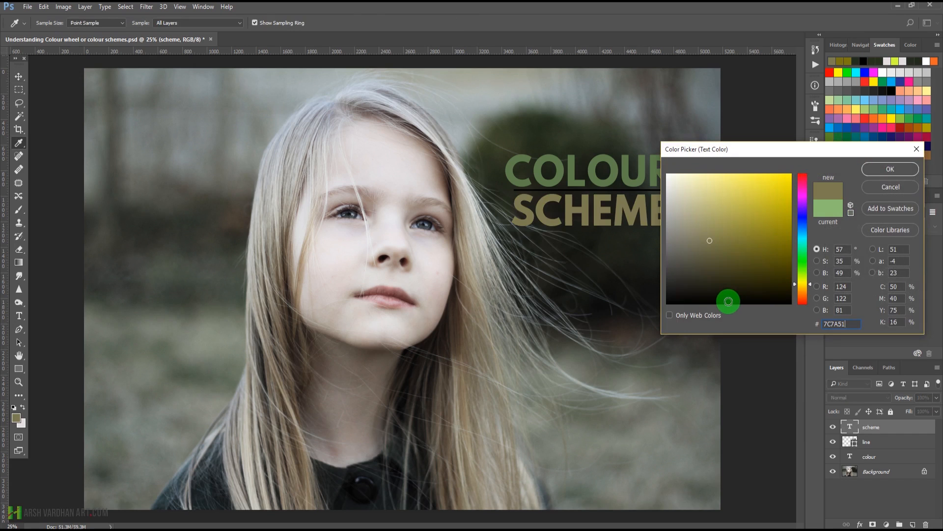
click(894, 175)
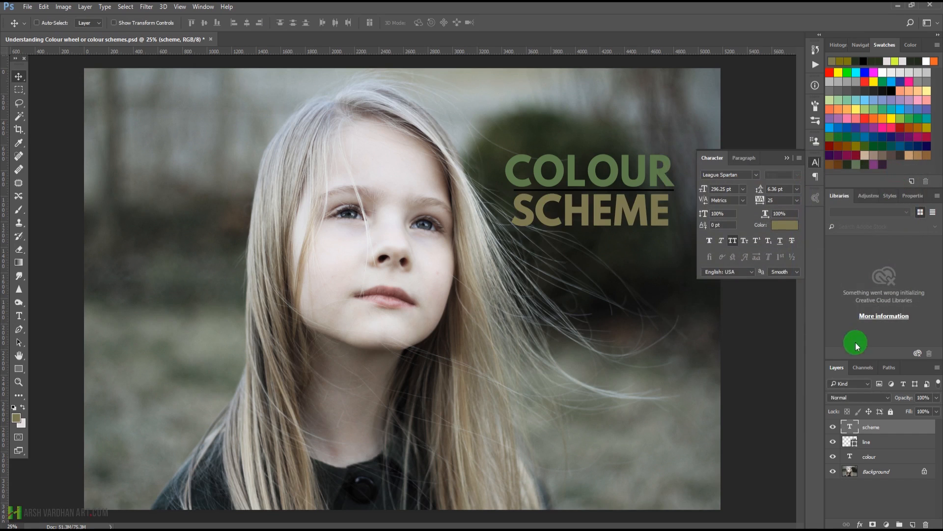
Copy the HEX code 630A1B of the theme's dark red fourth colour and apply it to the COLOUR text.
click(816, 202)
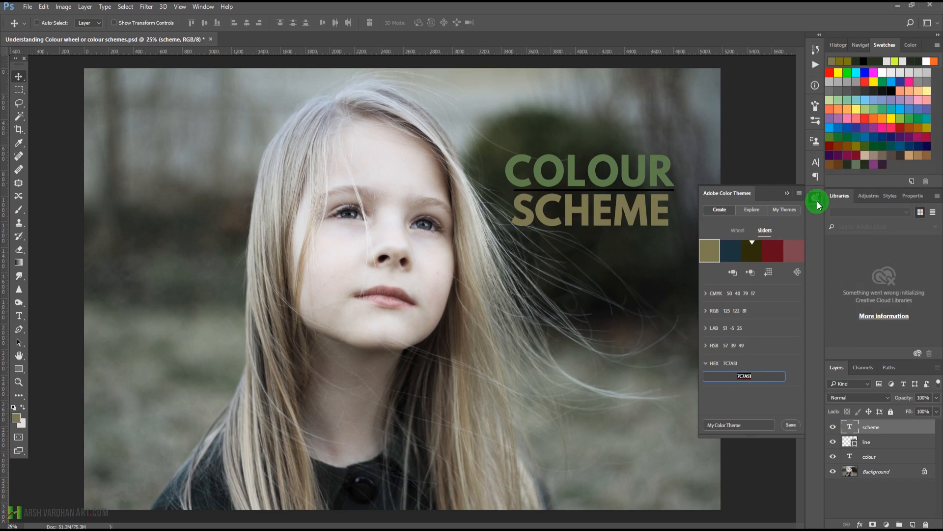
click(775, 253)
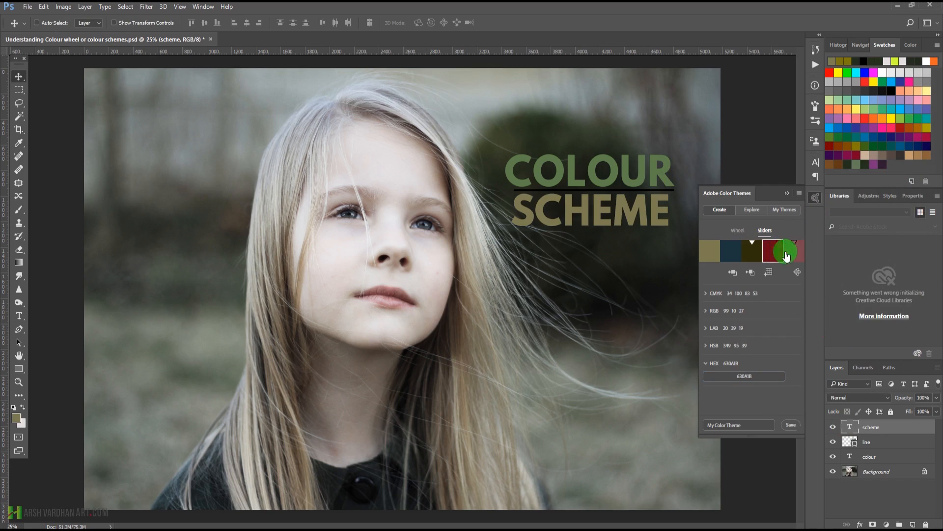
click(718, 376)
click(868, 456)
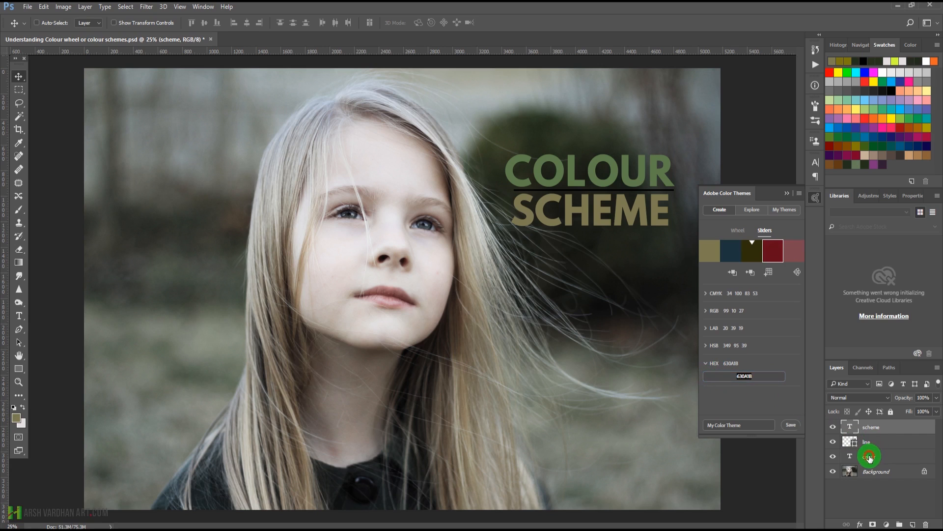
click(816, 162)
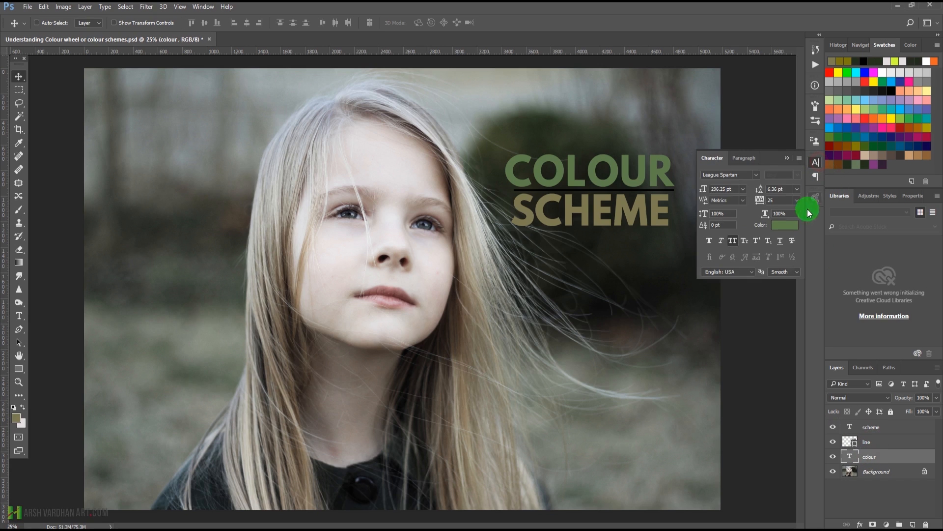
click(791, 230)
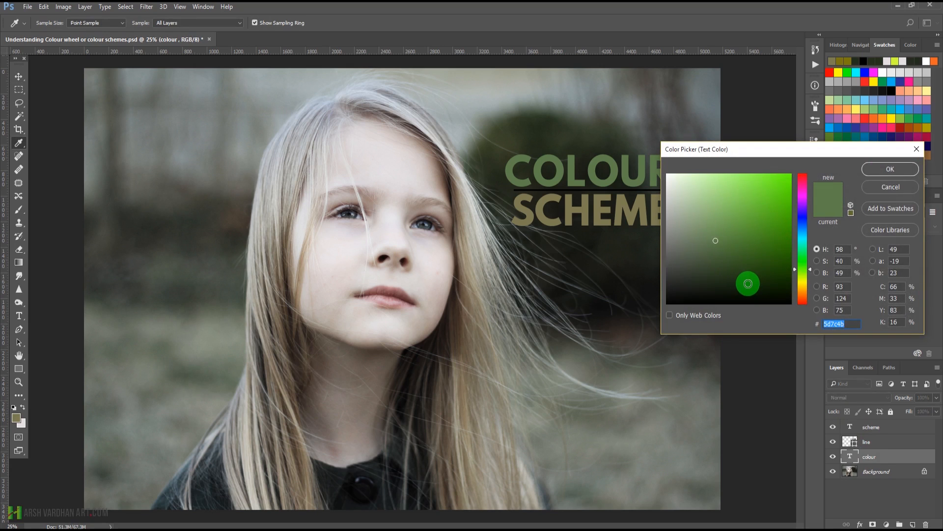
key(ctrl+v)
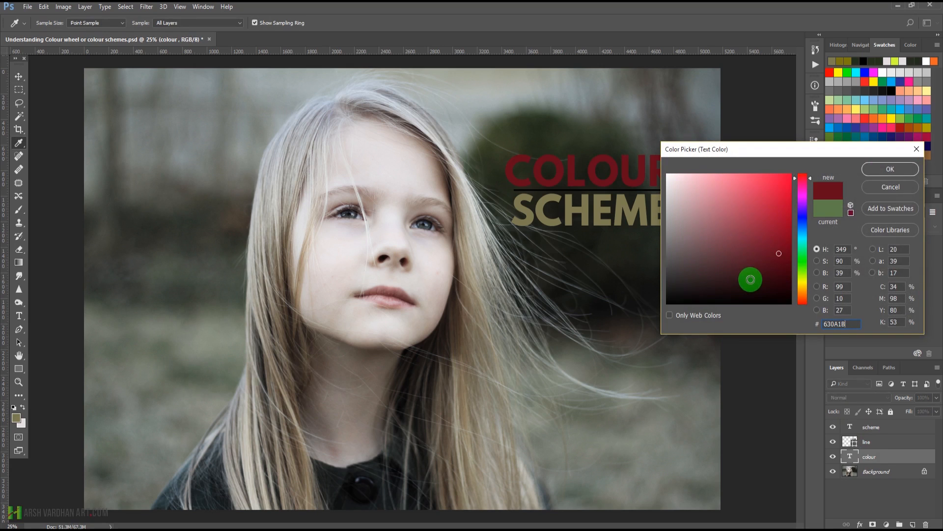
click(888, 171)
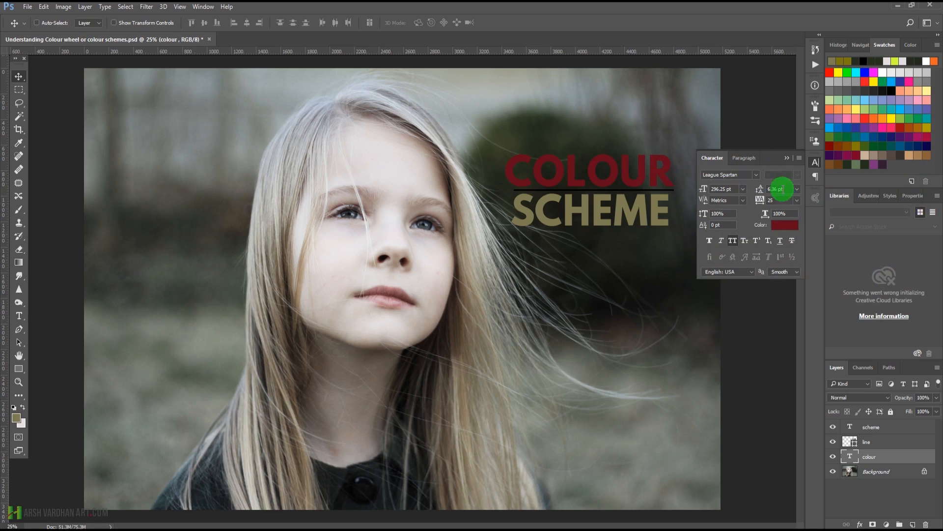
Explore the public colour themes and add the blue-to-white "Color" theme to the swatches.
click(816, 197)
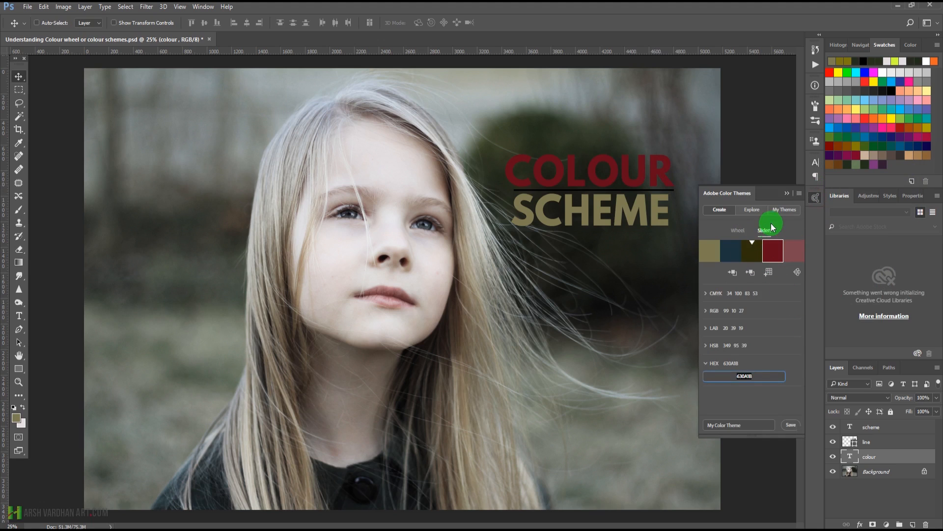
click(754, 211)
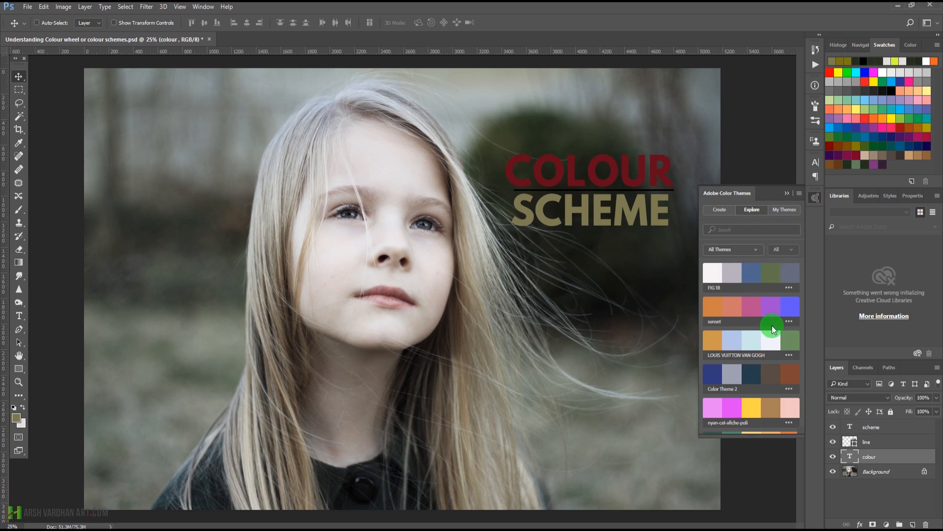
scroll(765, 367, down, 5)
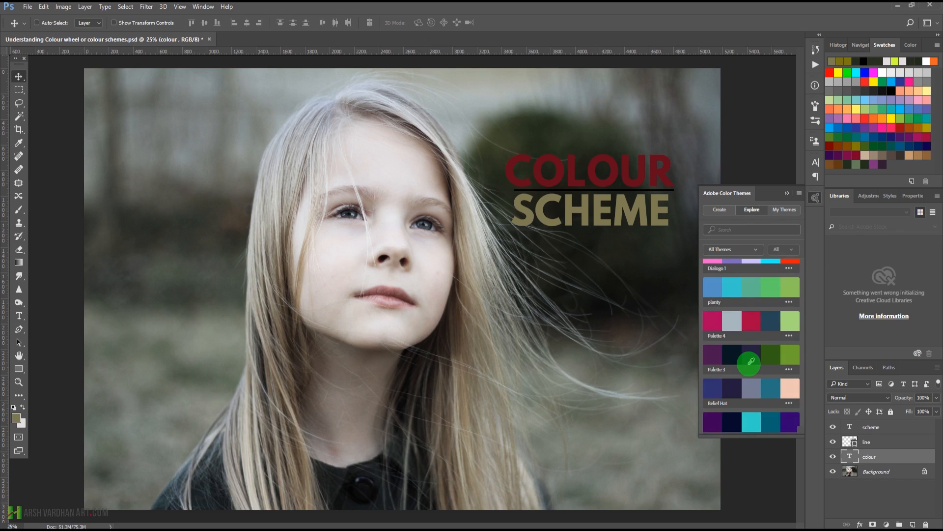
scroll(751, 363, down, 5)
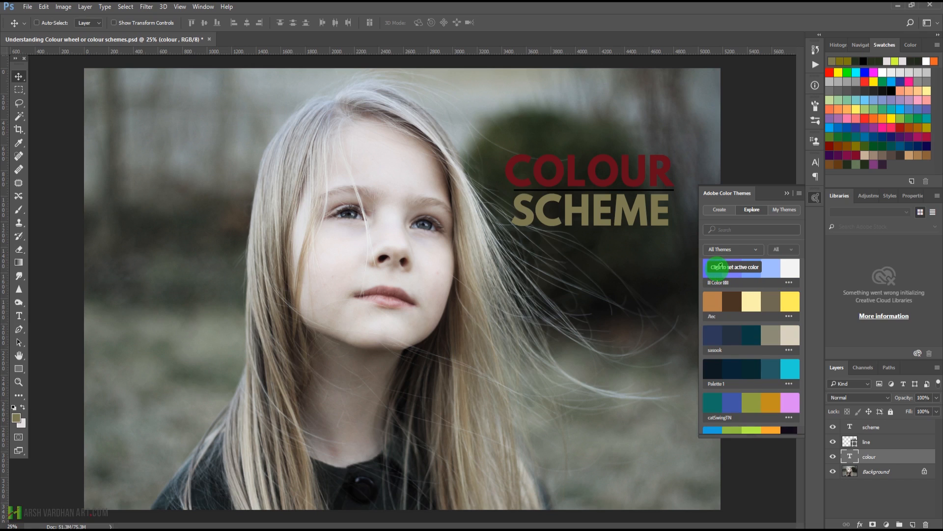
click(789, 283)
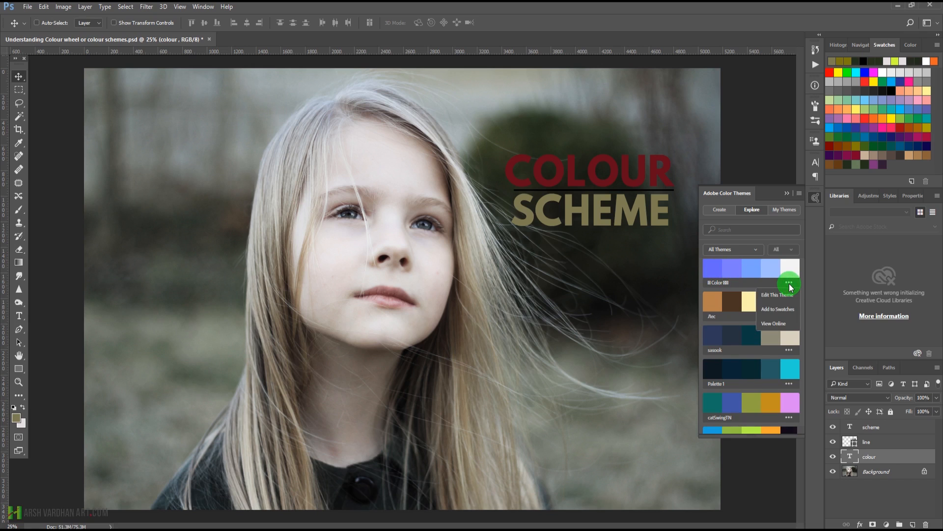
click(789, 315)
click(790, 290)
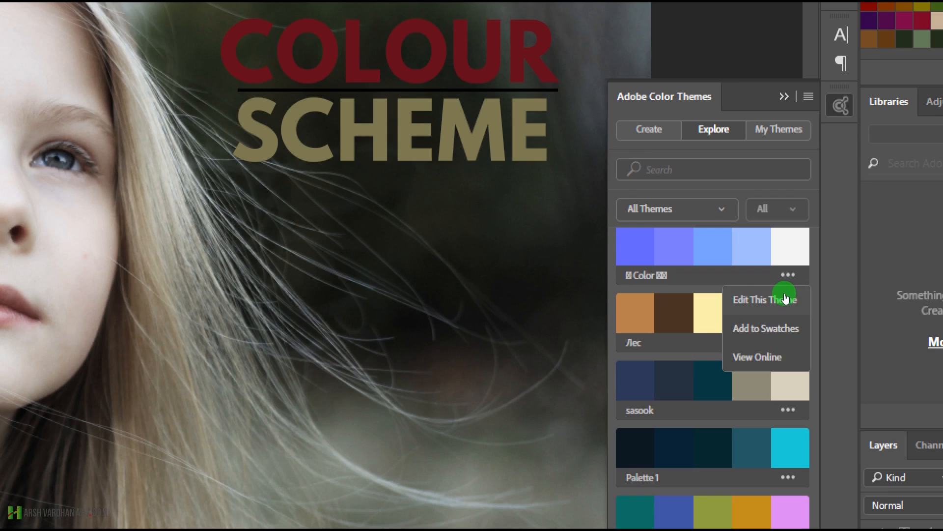
click(772, 328)
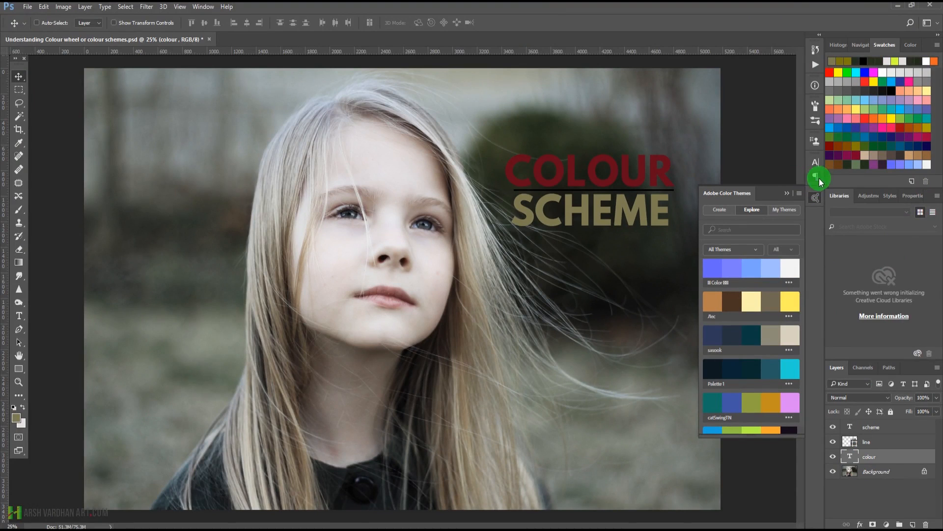
Set the COLOUR text's colour to the added theme's first swatch, violet-blue 6767ff.
click(816, 164)
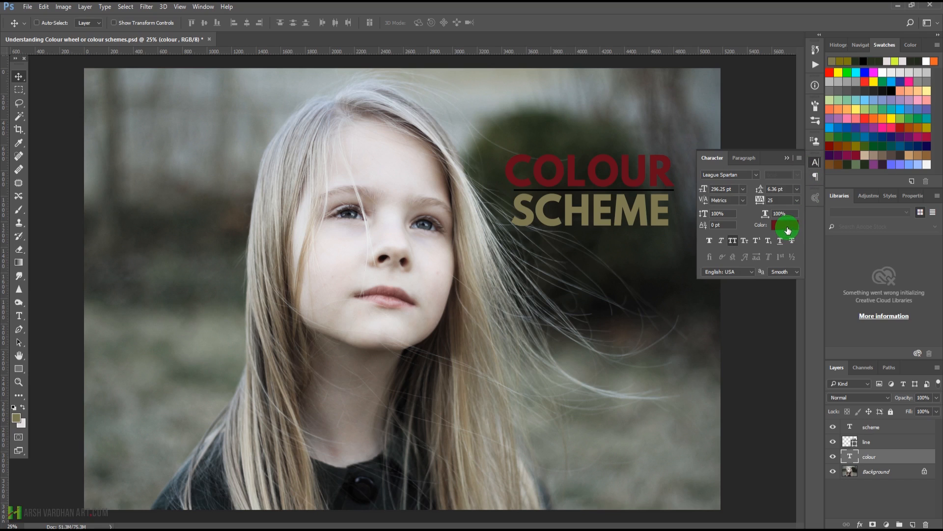
click(787, 227)
drag(792, 151, 795, 287)
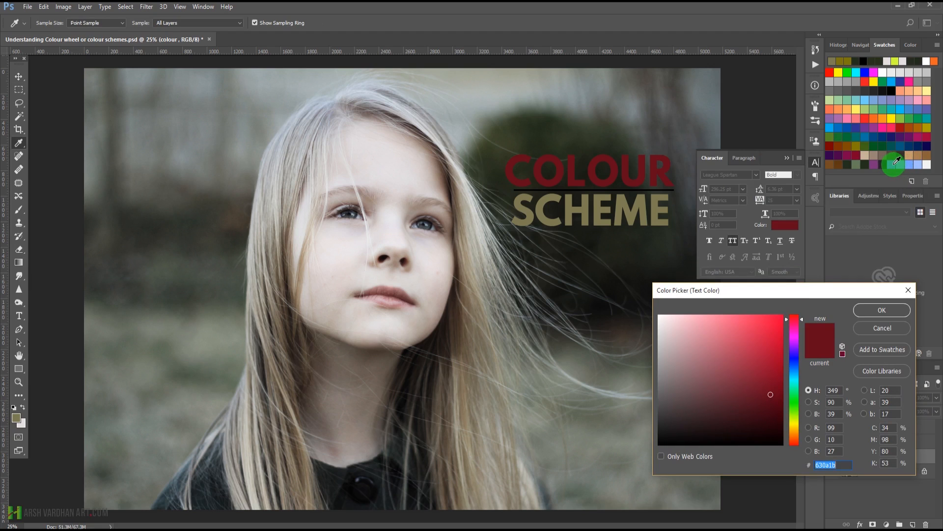
click(893, 164)
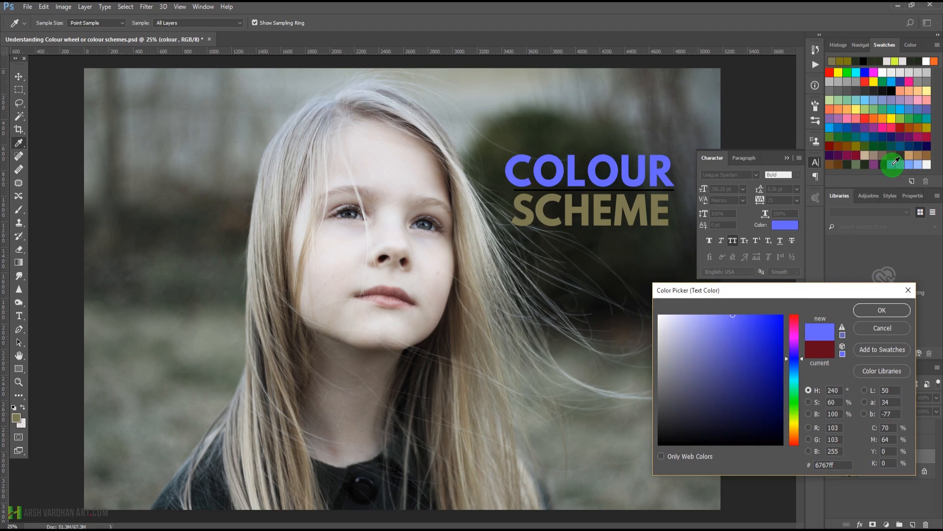
click(882, 310)
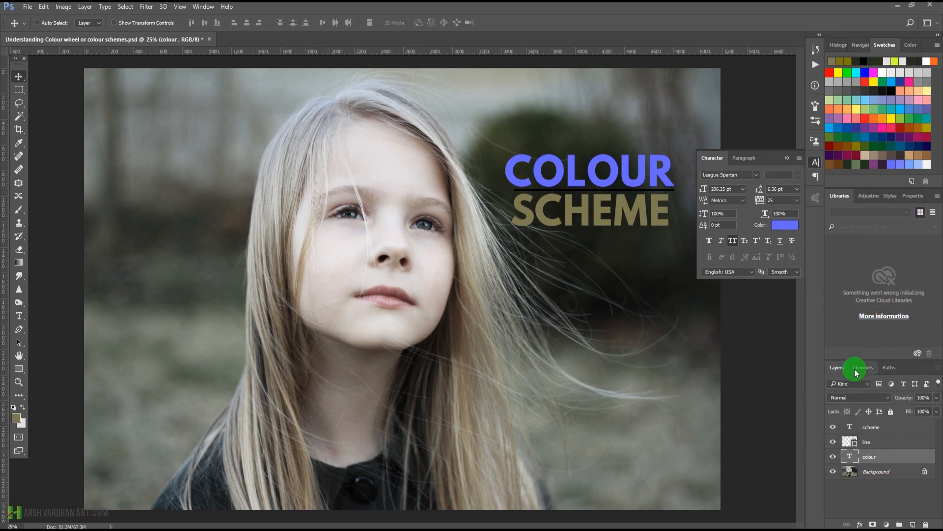
Try the added theme's swatches on the SCHEME text, settle on the light blue 79a2ff, and put the character settings away.
click(871, 427)
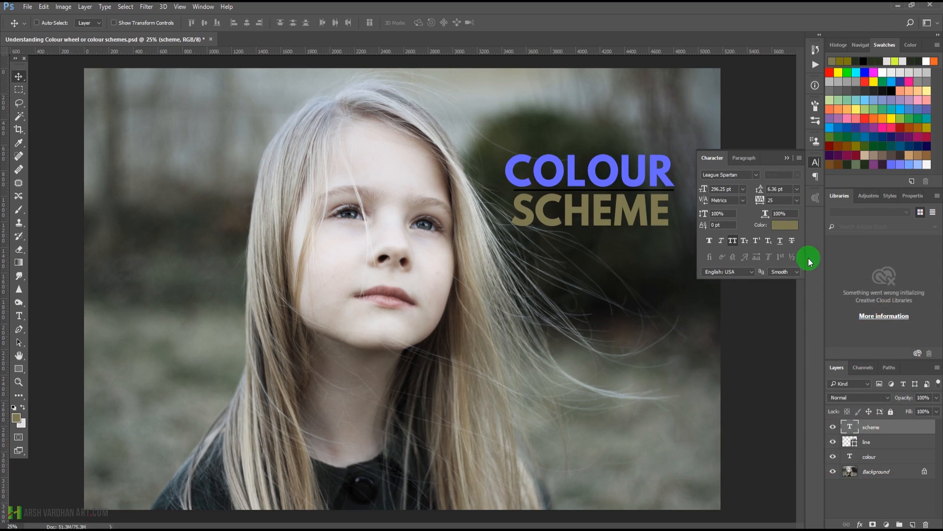
click(786, 226)
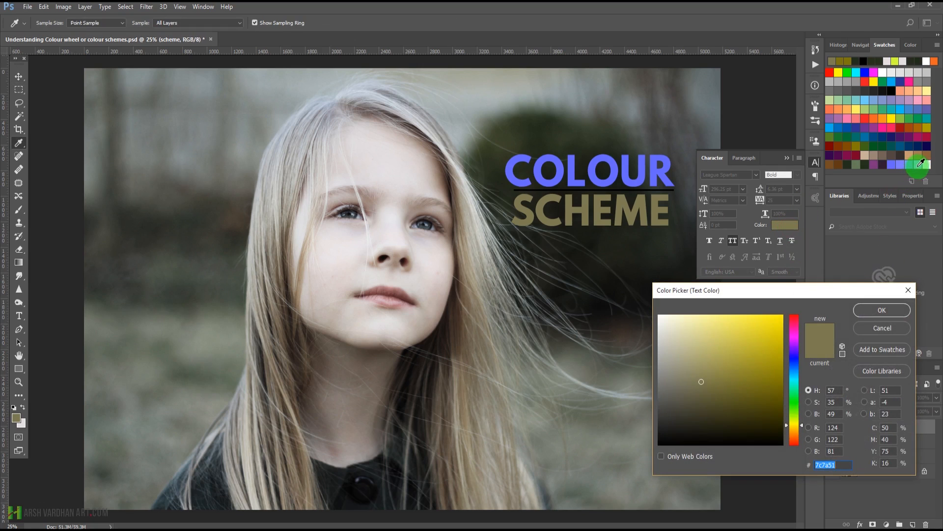
click(911, 163)
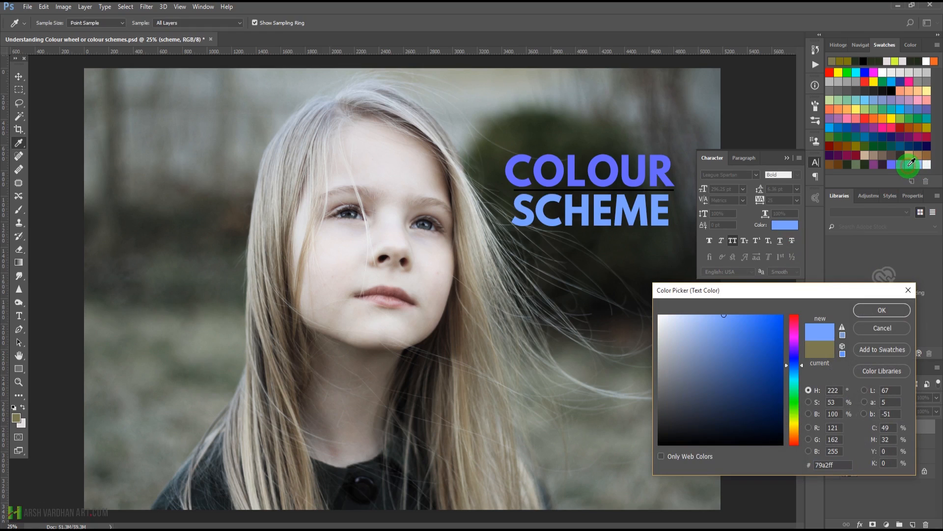
click(919, 164)
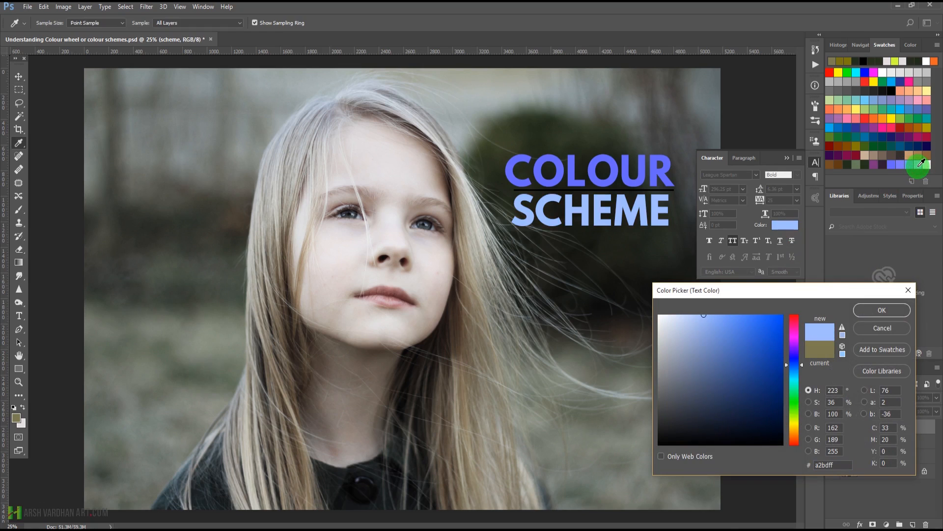
click(927, 164)
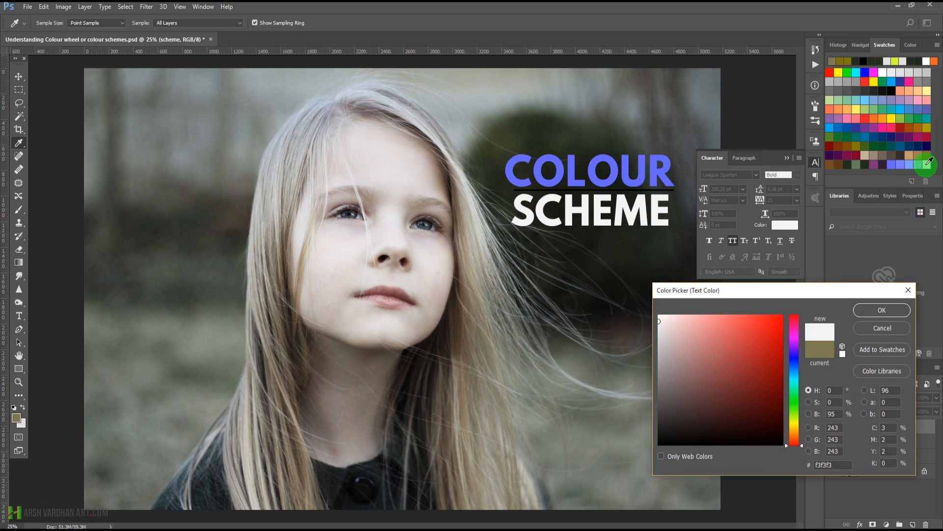
click(902, 165)
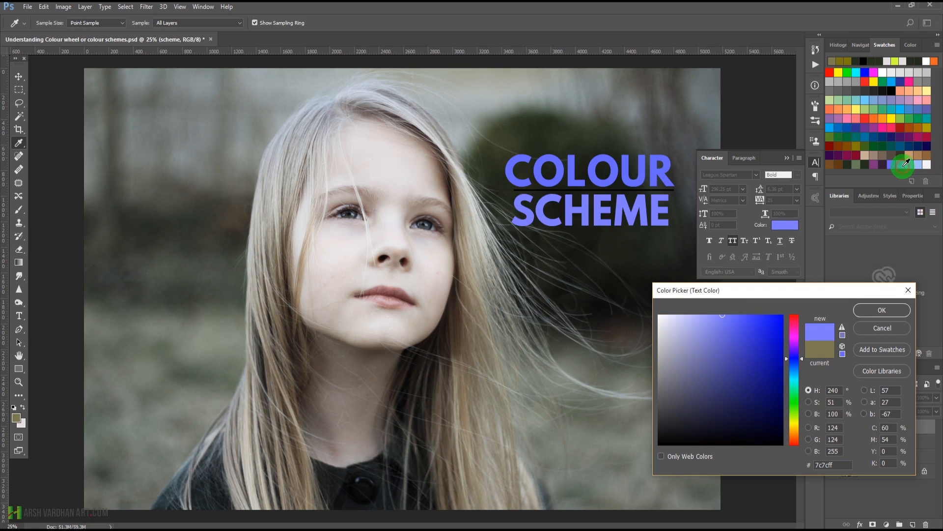
click(914, 163)
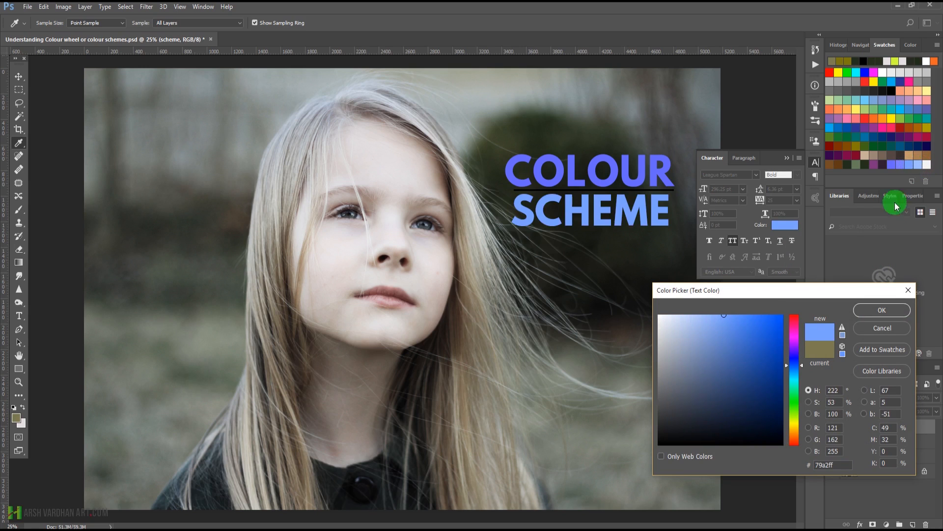
click(884, 309)
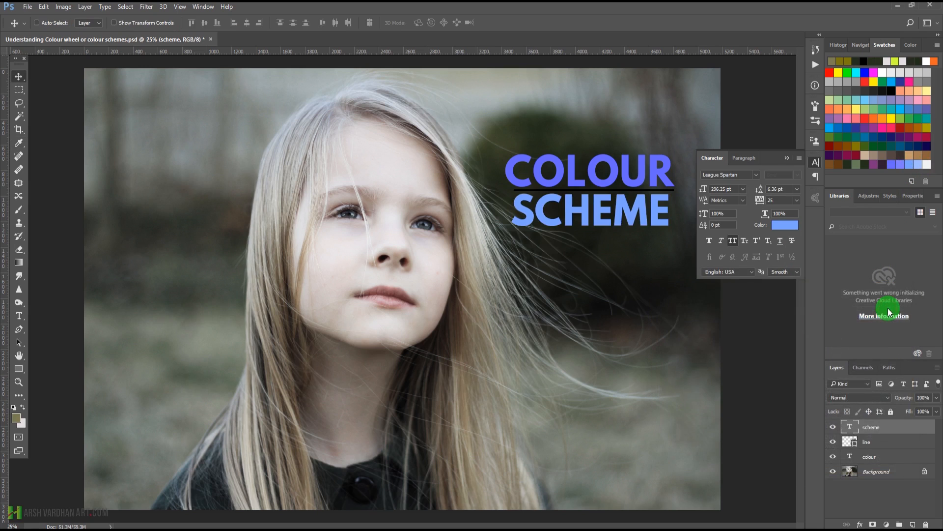
click(789, 158)
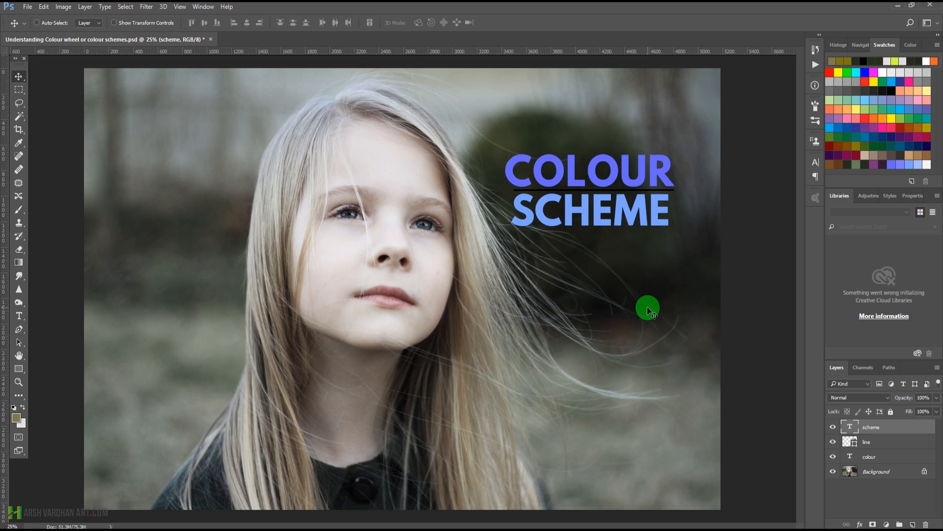
Select the scheme, line and colour layers together and move the whole title slightly up and to the right on the photo.
shift+click(867, 458)
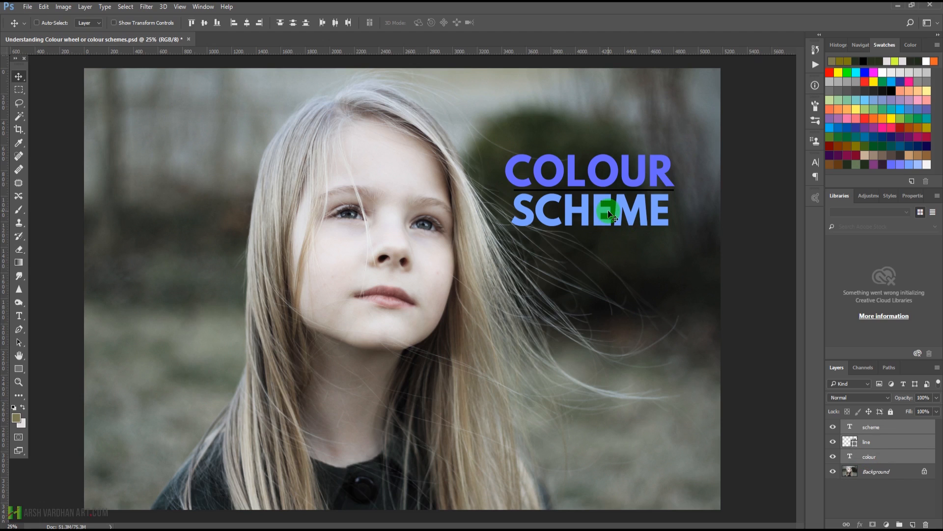
mouse_move(608, 211)
mouse_down()
mouse_move(614, 424)
mouse_move(195, 364)
mouse_move(187, 130)
mouse_move(620, 219)
mouse_move(618, 228)
mouse_move(615, 197)
mouse_up()
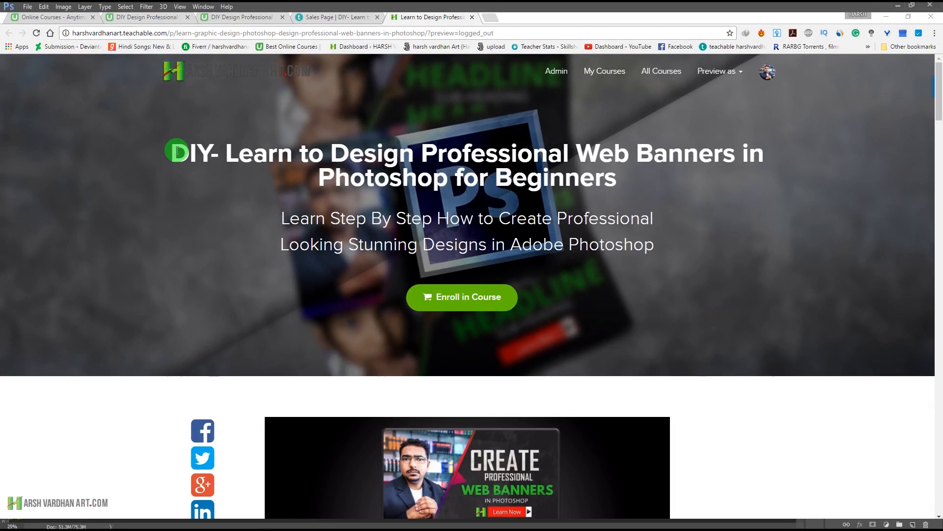
Switch to the Teachable page of the Photoshop web banner course and examine its headline, student feedback, instructor, curriculum, FAQ and pricing sections.
drag(176, 152, 660, 250)
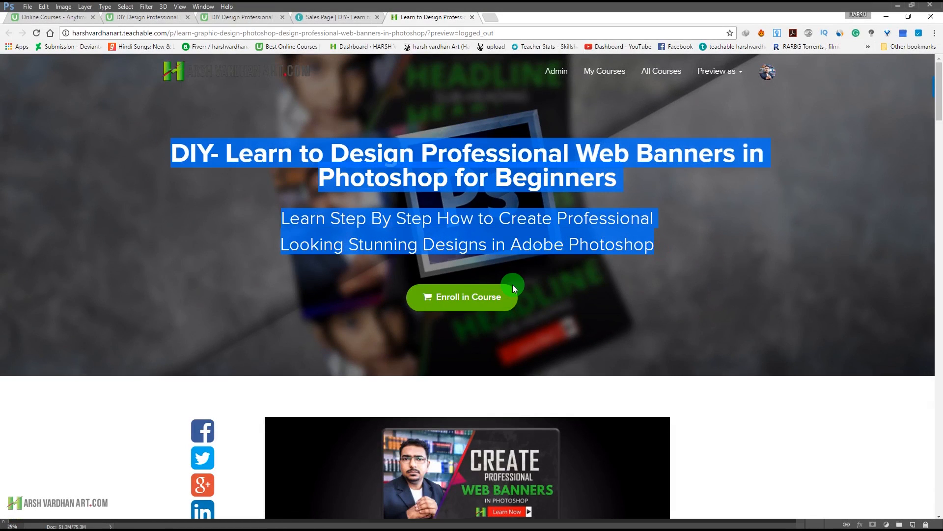
scroll(512, 285, down, 5)
scroll(512, 285, down, 10)
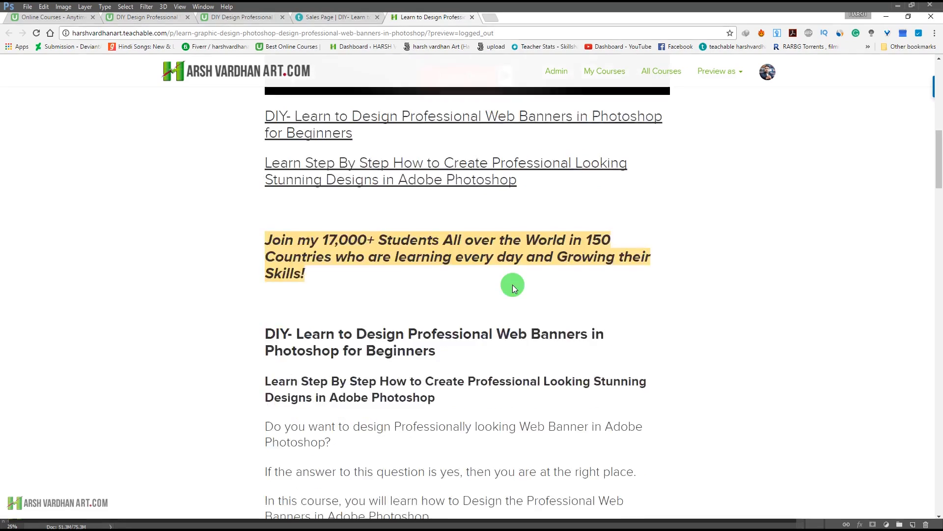
scroll(512, 285, down, 6)
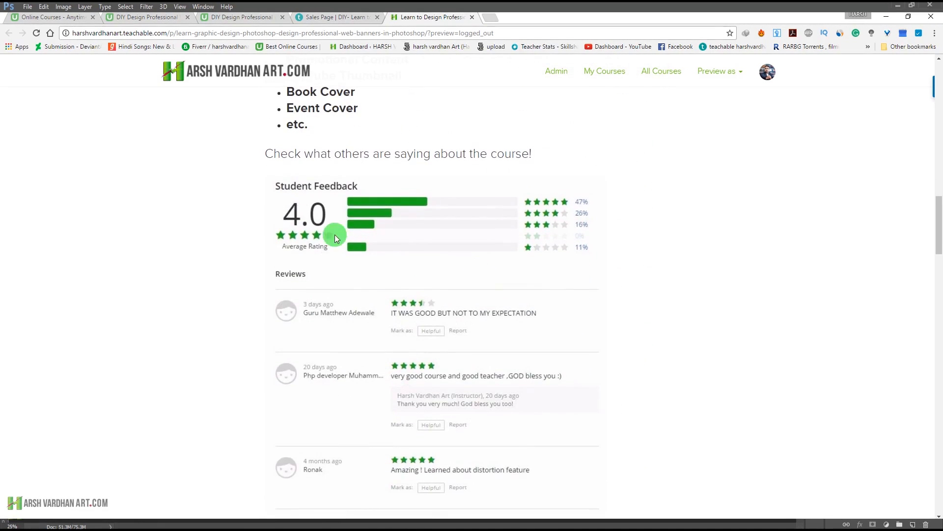
scroll(492, 248, down, 10)
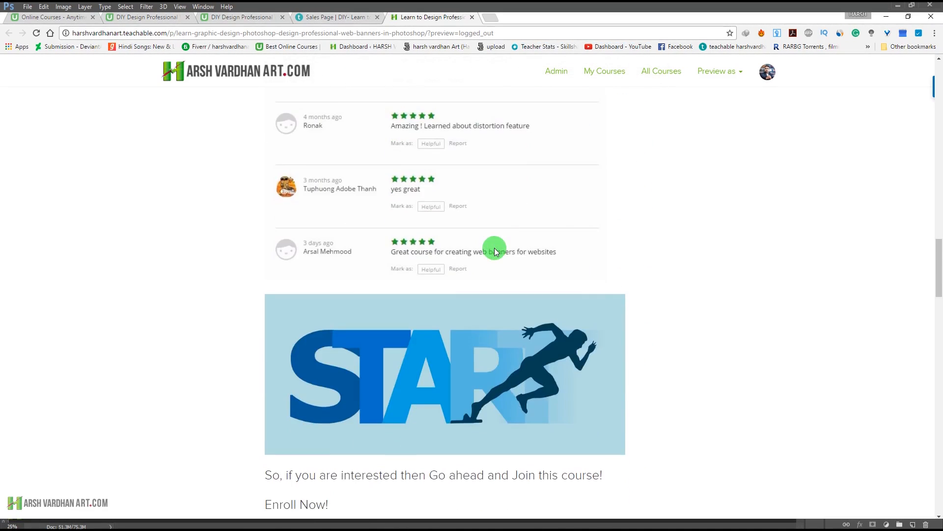
scroll(496, 251, down, 12)
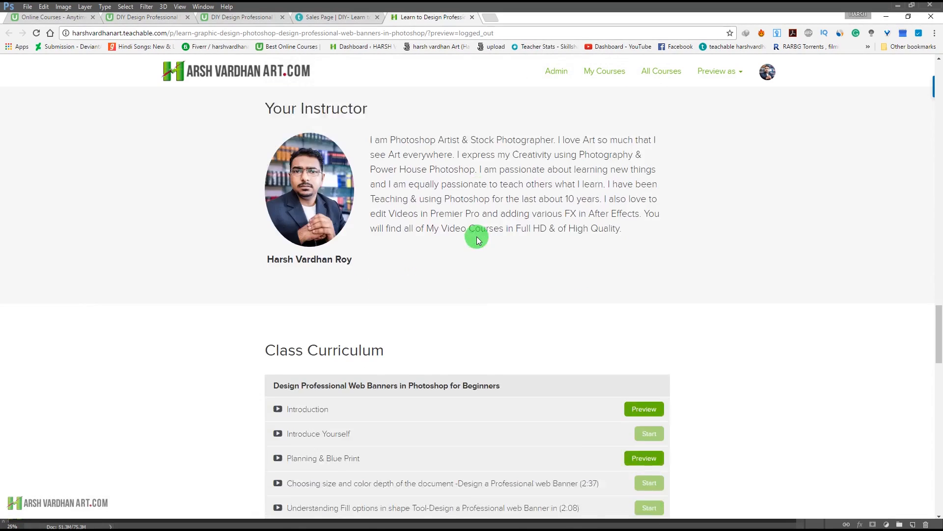
scroll(477, 239, down, 3)
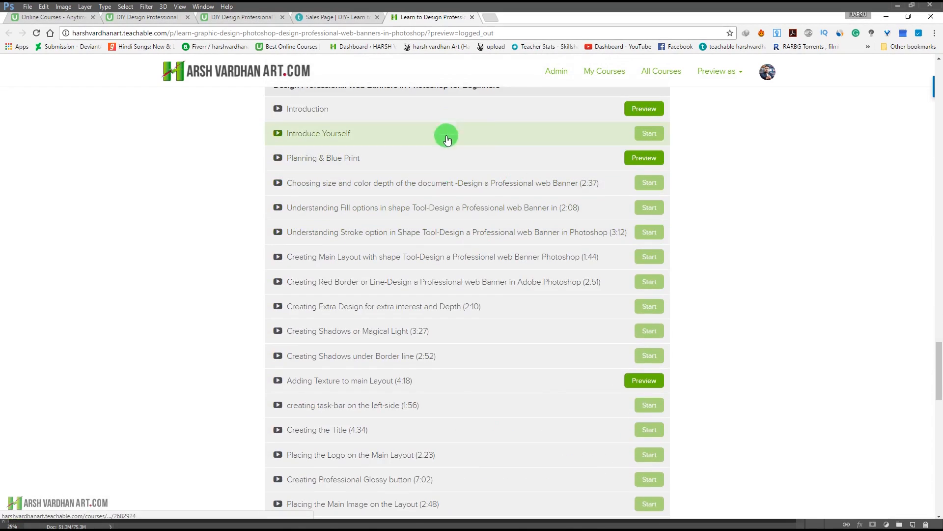
scroll(463, 250, down, 6)
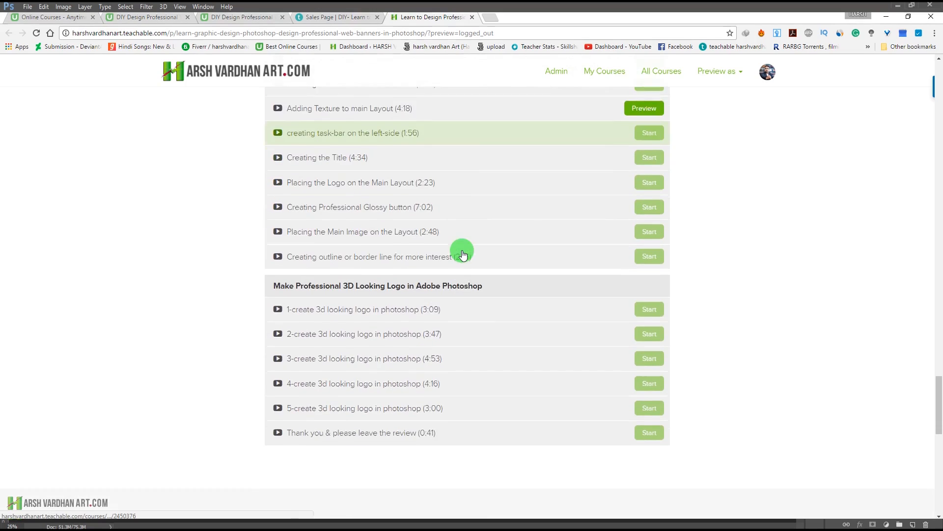
scroll(462, 251, down, 4)
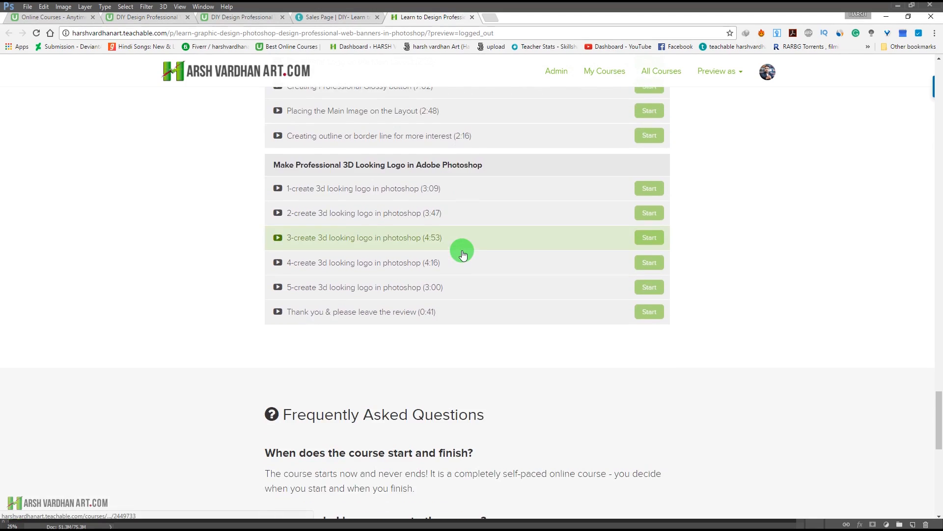
scroll(462, 251, down, 3)
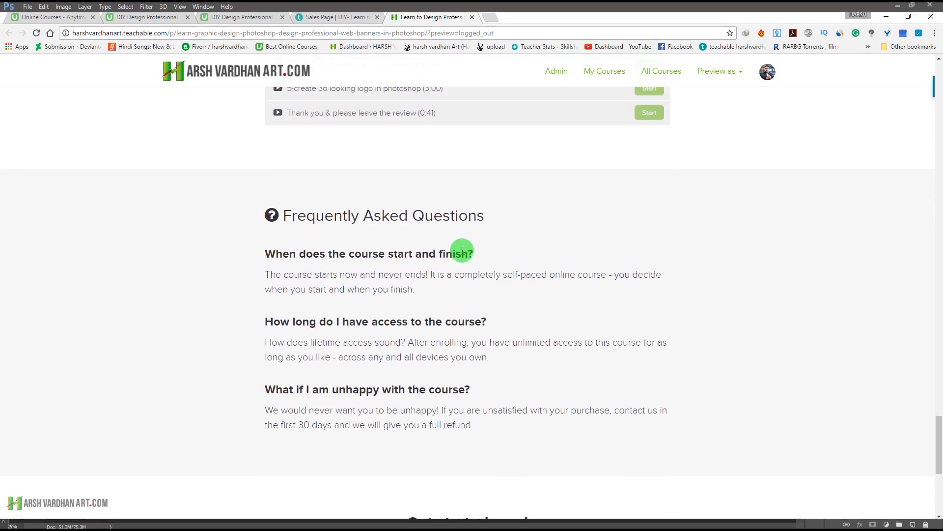
scroll(461, 250, down, 4)
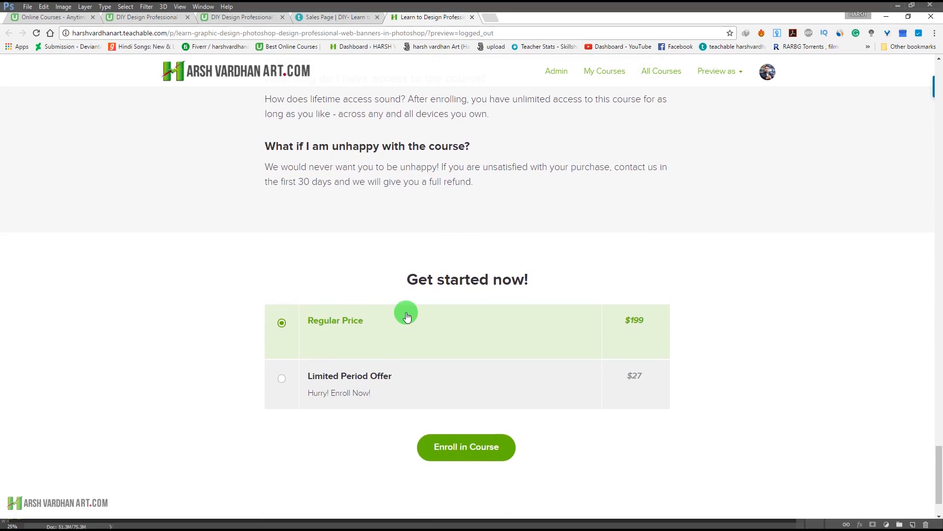
Choose the $27 Limited Period Offer for the course, and go from the page's headline section to its enrolment options.
click(392, 327)
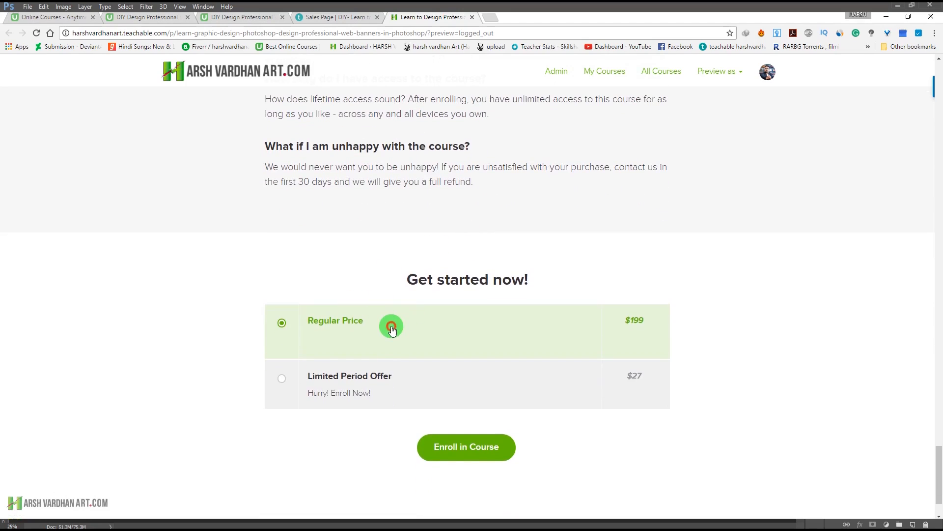
click(457, 388)
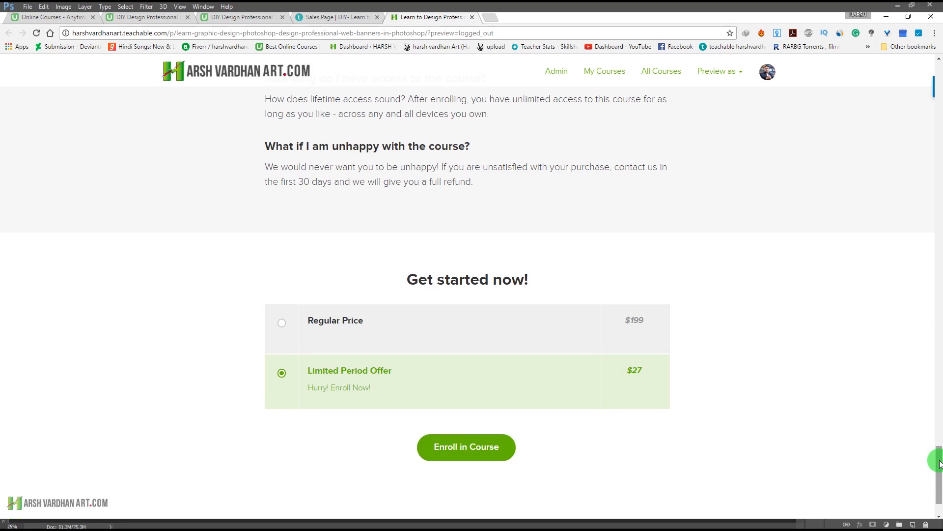
drag(940, 463, 912, 88)
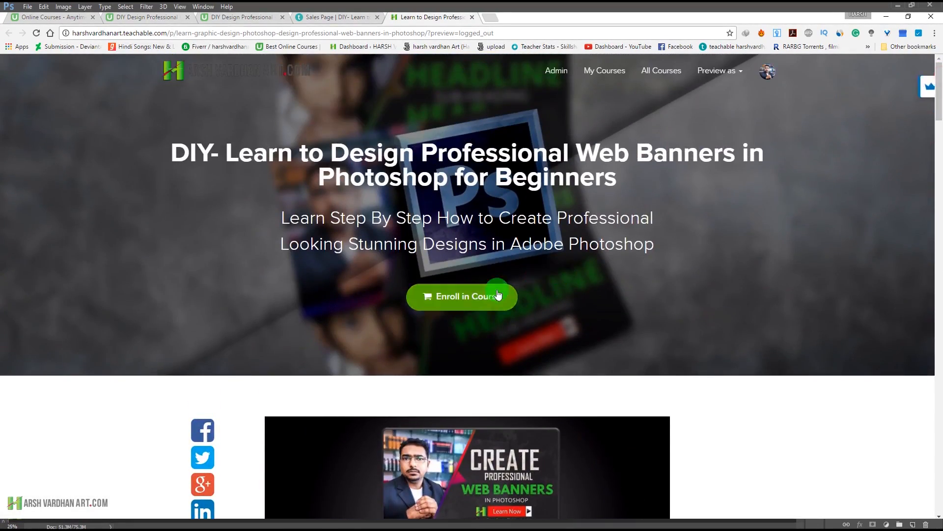
click(511, 299)
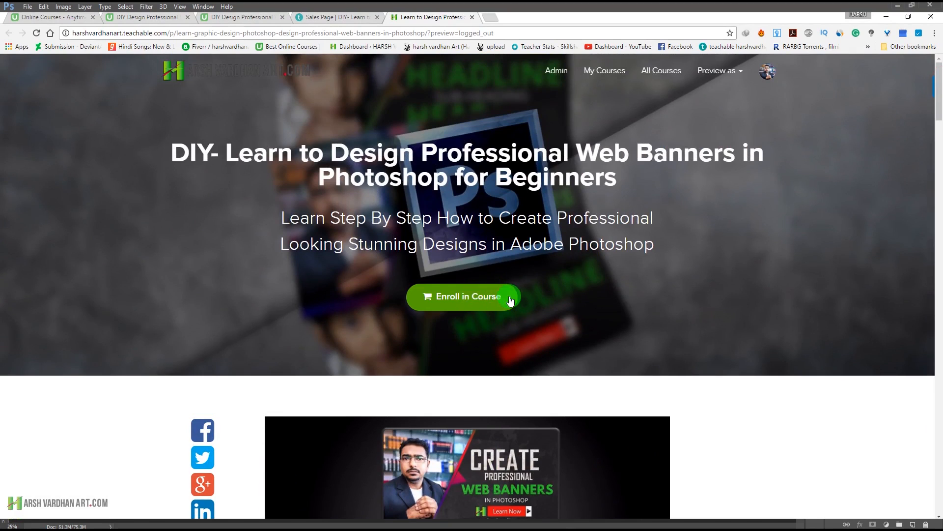
click(471, 298)
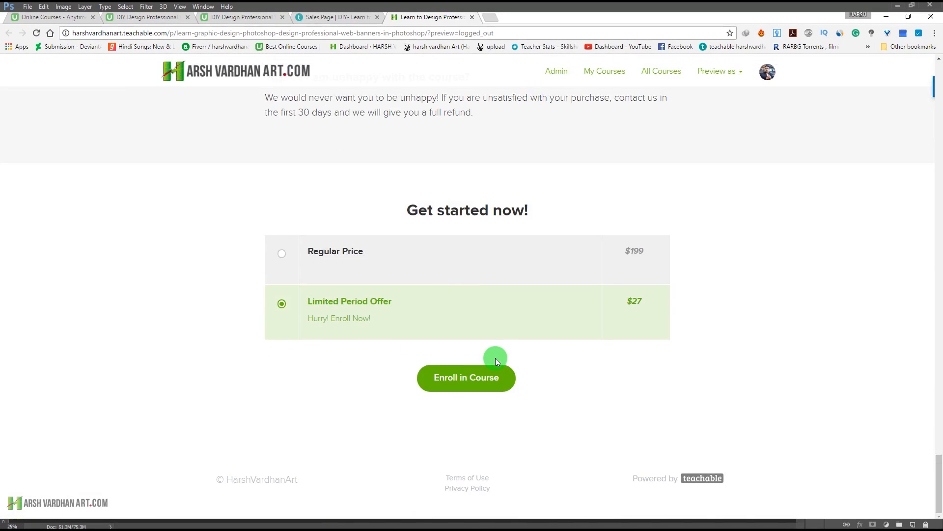